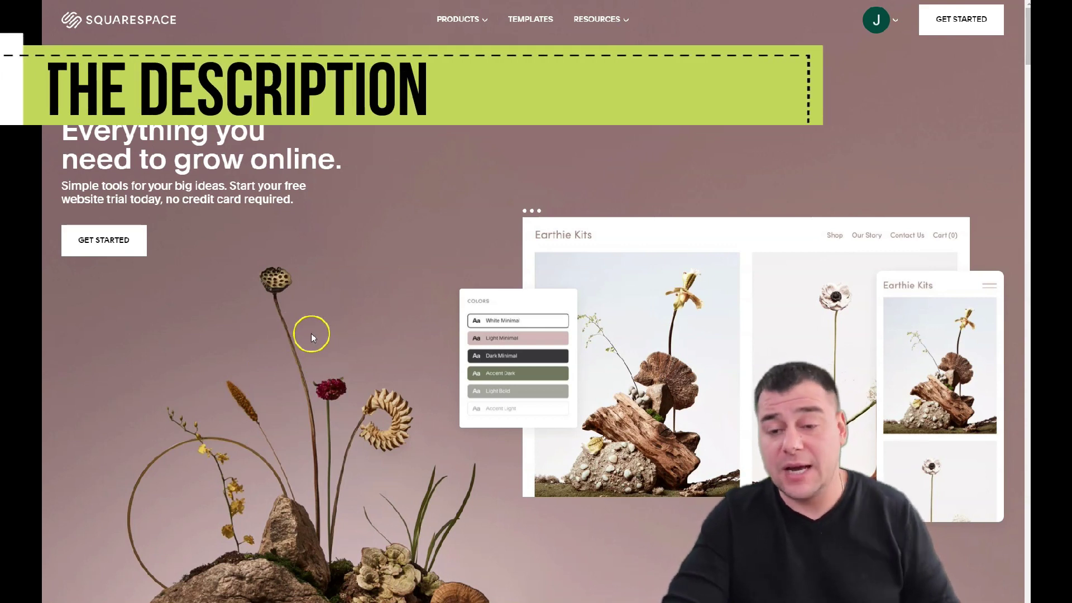
Look through the Squarespace home page, including its sections on website creation, getting started, selling online and customer examples.
{"action": "scroll", "coordinate": [310, 335], "scroll_direction": "down", "scroll_amount": 5}
{"action": "scroll", "coordinate": [312, 333], "scroll_direction": "down", "scroll_amount": 2}
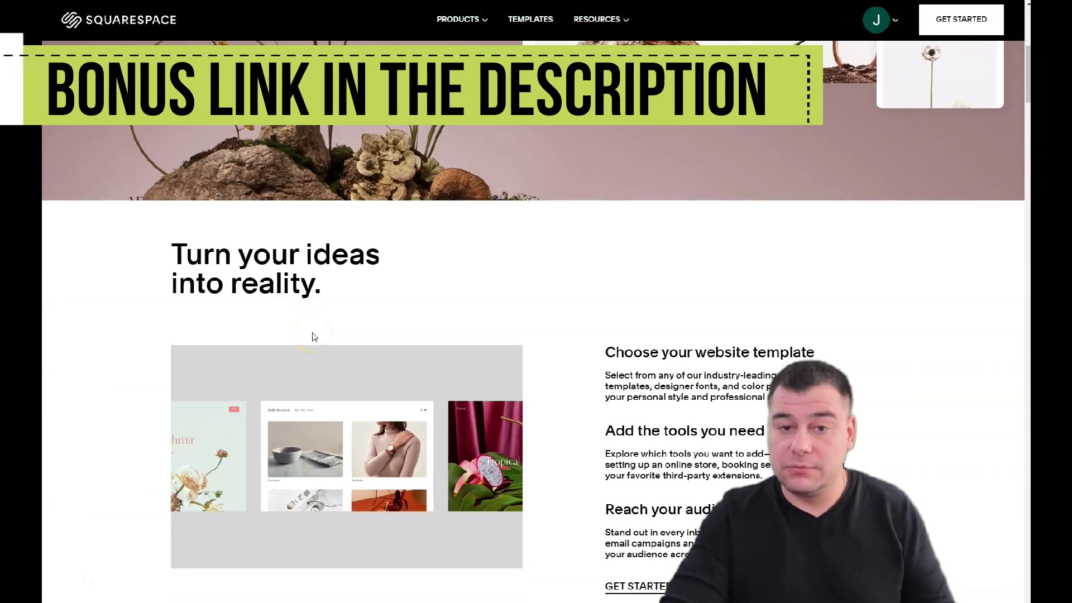
{"action": "scroll", "coordinate": [320, 319], "scroll_direction": "down", "scroll_amount": 5}
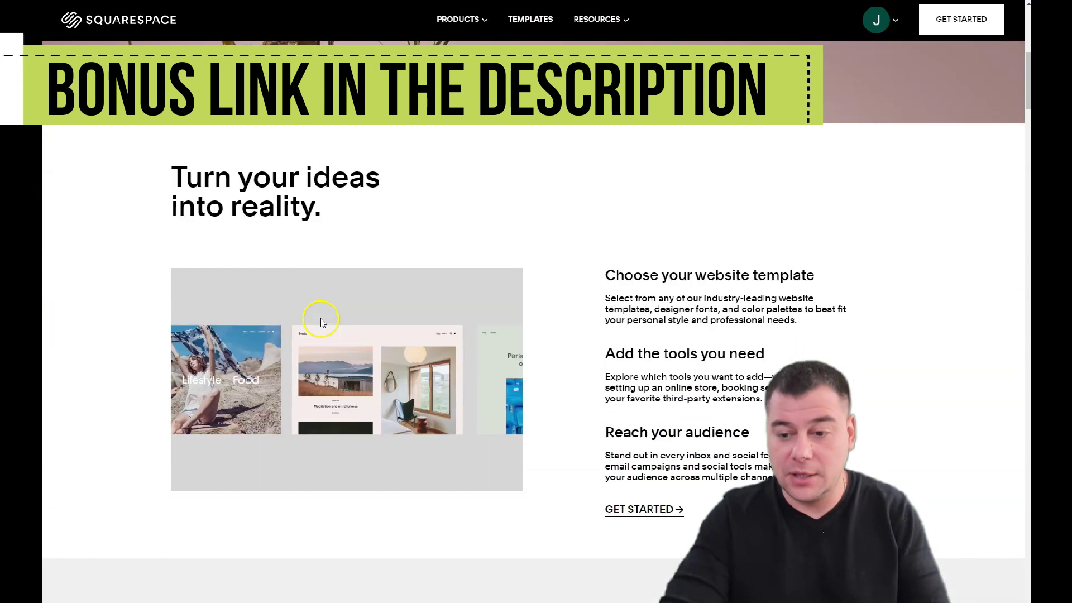
{"action": "scroll", "coordinate": [322, 319], "scroll_direction": "down", "scroll_amount": 9}
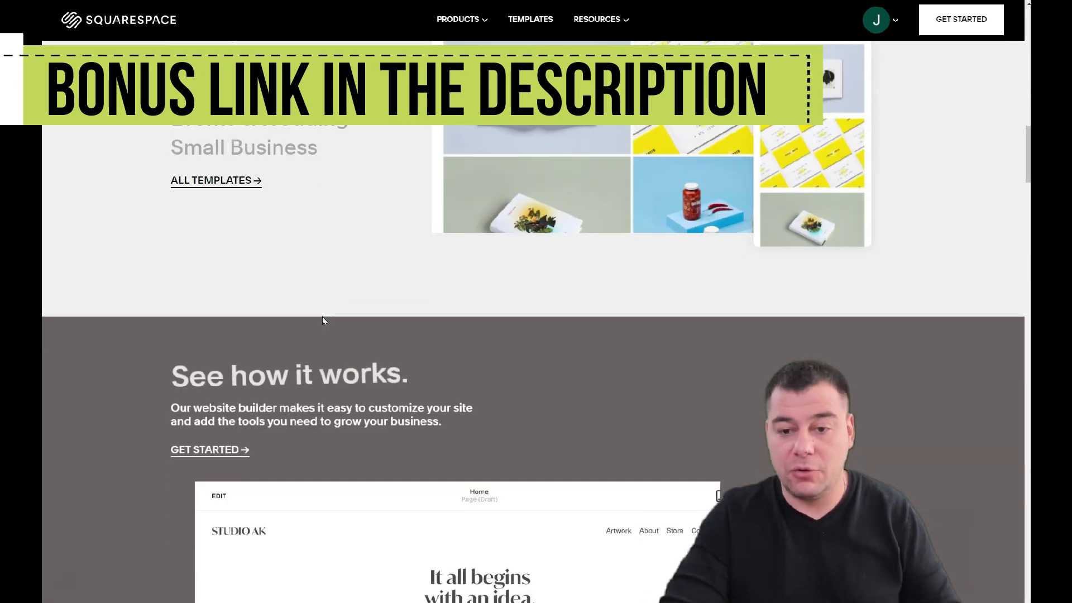
{"action": "scroll", "coordinate": [322, 318], "scroll_direction": "down", "scroll_amount": 20}
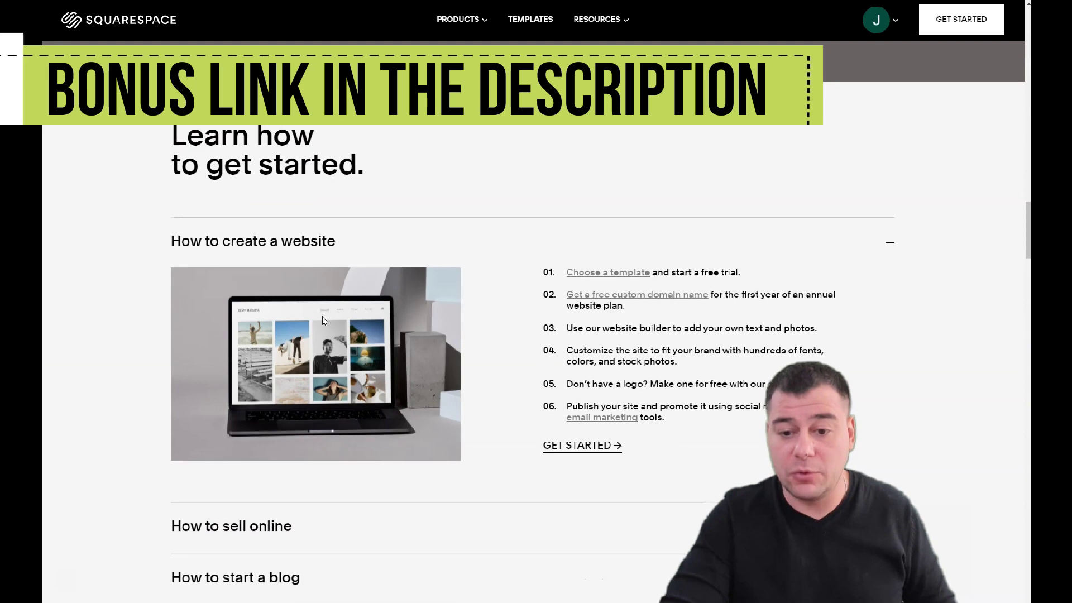
{"action": "scroll", "coordinate": [322, 317], "scroll_direction": "down", "scroll_amount": 15}
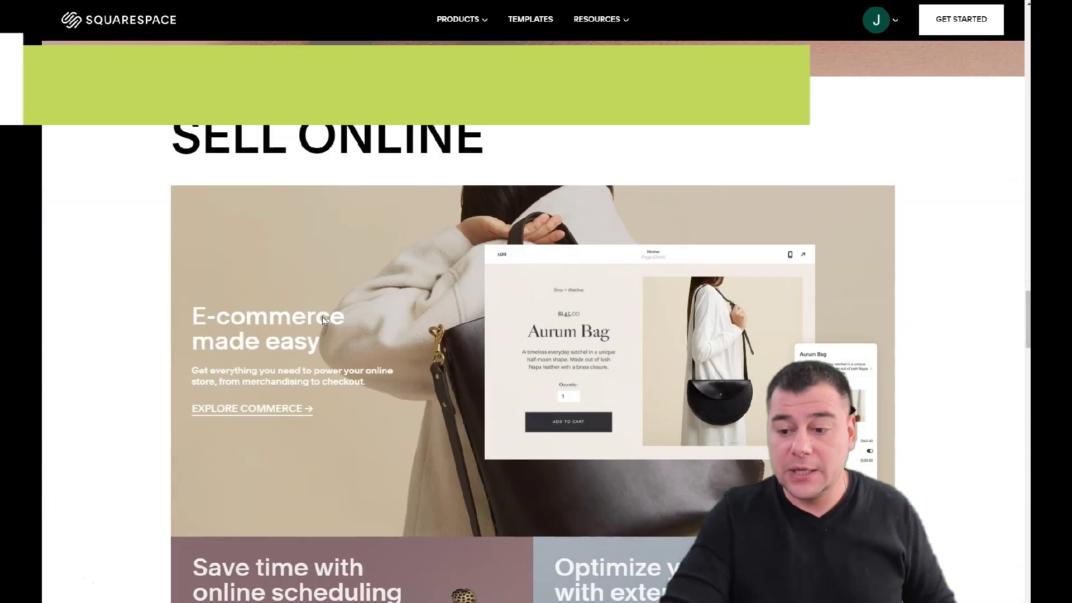
{"action": "scroll", "coordinate": [322, 316], "scroll_direction": "down", "scroll_amount": 17}
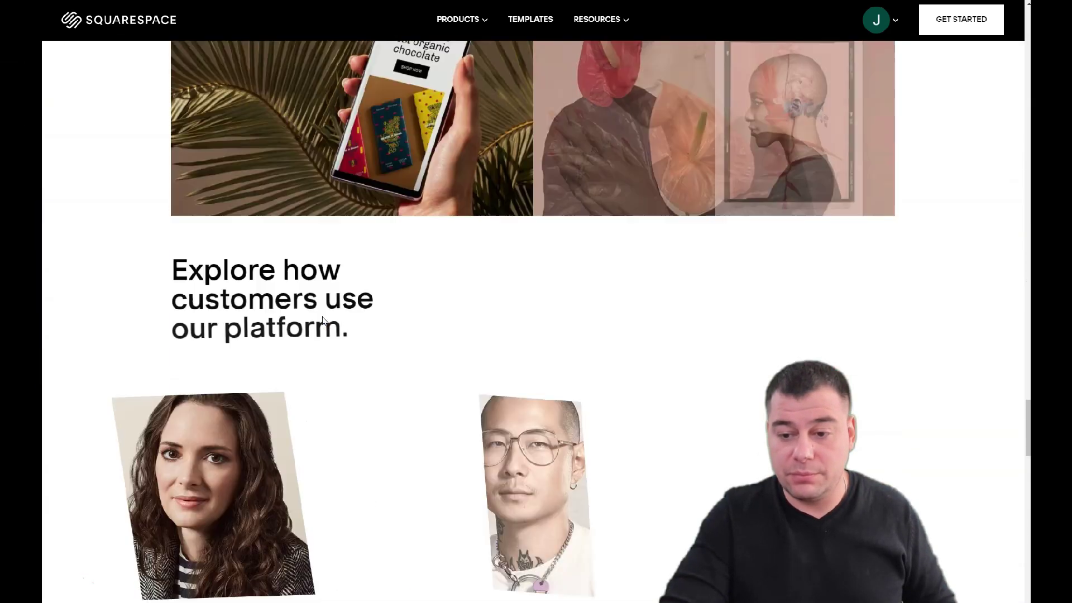
{"action": "scroll", "coordinate": [322, 322], "scroll_direction": "down", "scroll_amount": 17}
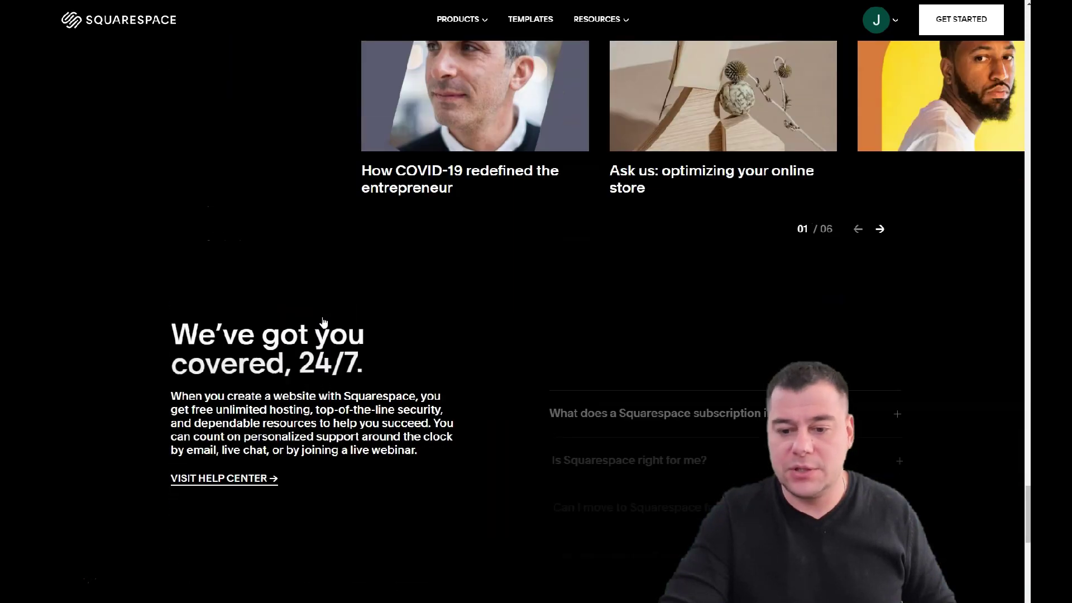
{"action": "scroll", "coordinate": [322, 322], "scroll_direction": "down", "scroll_amount": 5}
{"action": "scroll", "coordinate": [323, 322], "scroll_direction": "up", "scroll_amount": 20}
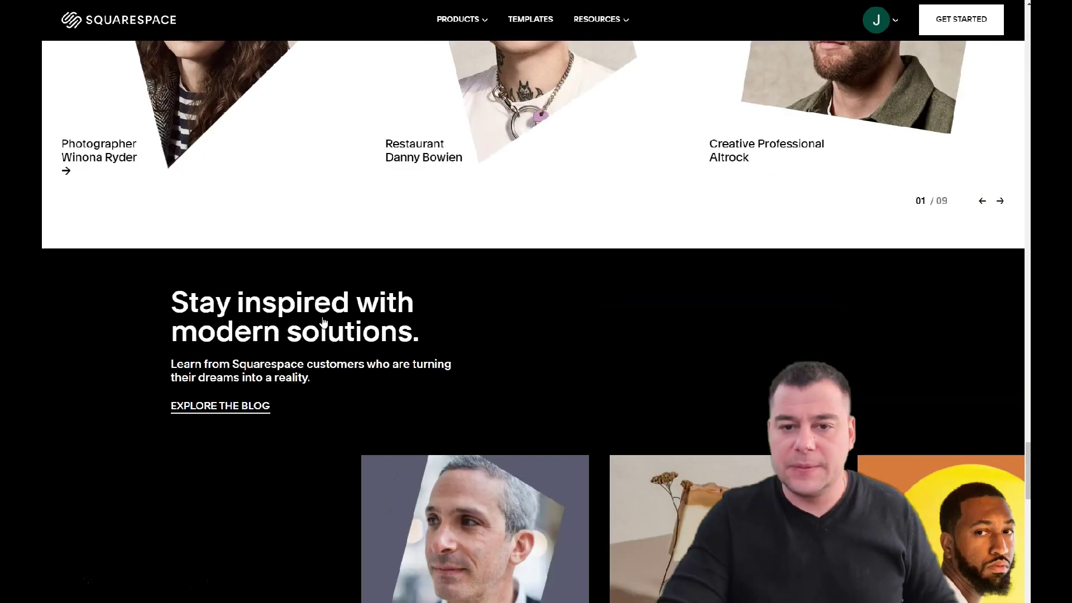
{"action": "scroll", "coordinate": [323, 322], "scroll_direction": "up", "scroll_amount": 19}
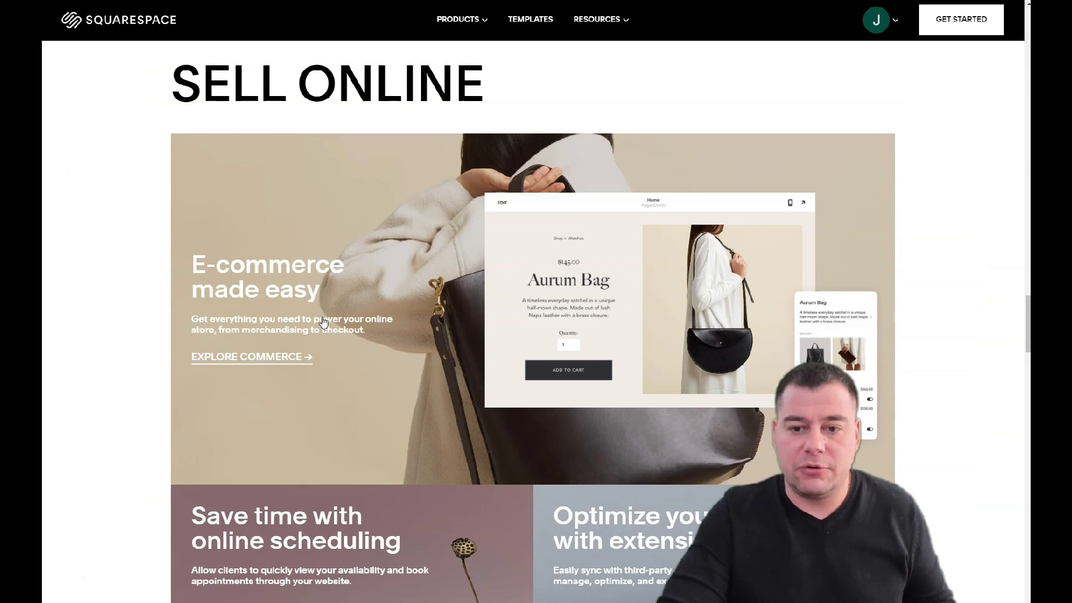
{"action": "scroll", "coordinate": [322, 323], "scroll_direction": "up", "scroll_amount": 19}
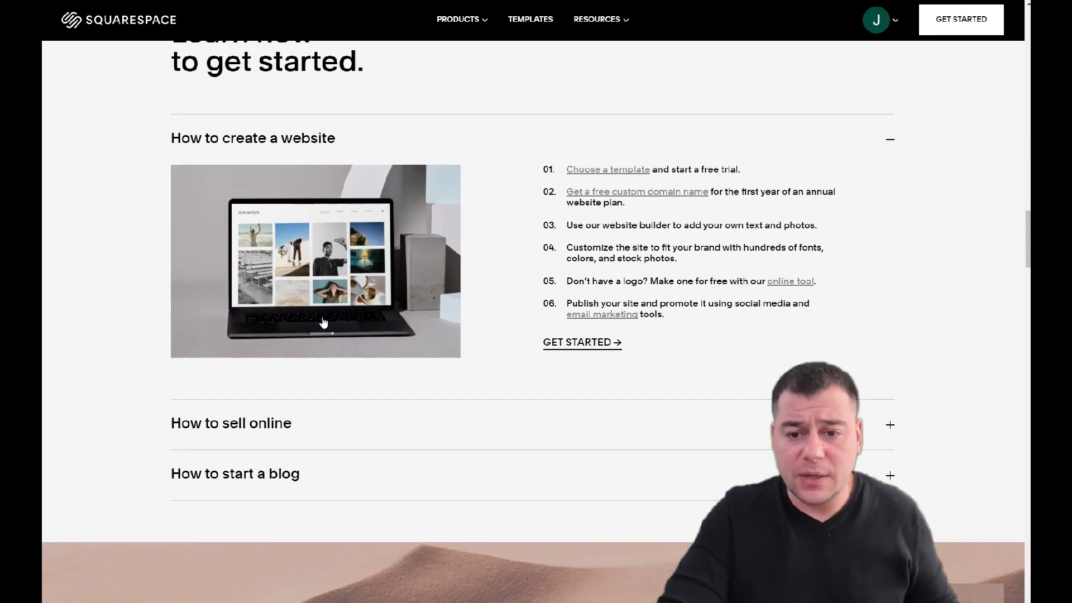
{"action": "scroll", "coordinate": [323, 323], "scroll_direction": "up", "scroll_amount": 15}
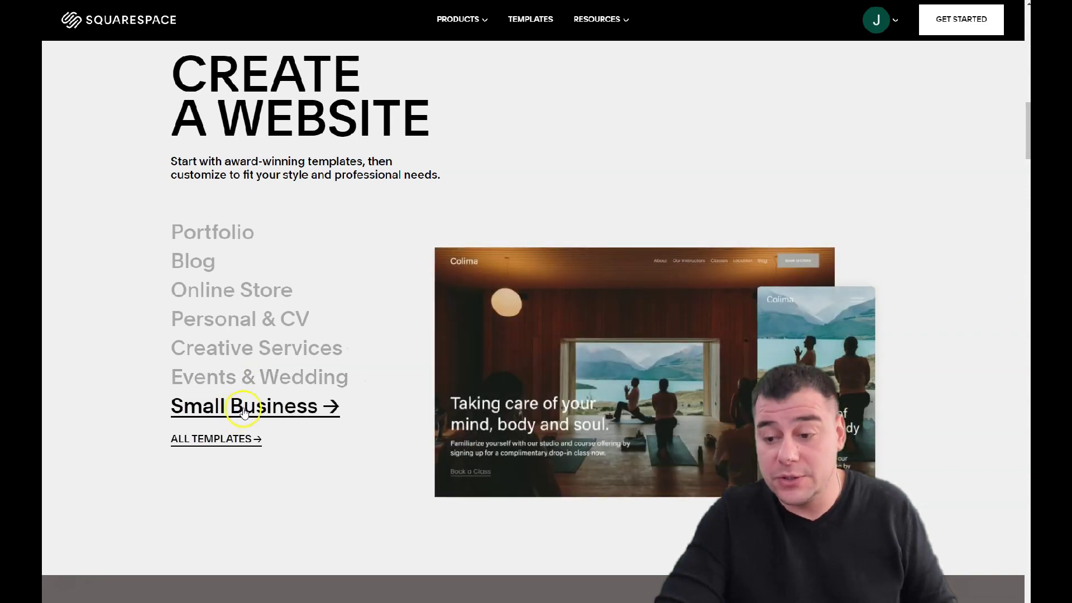
{"action": "scroll", "coordinate": [266, 335], "scroll_direction": "up", "scroll_amount": 10}
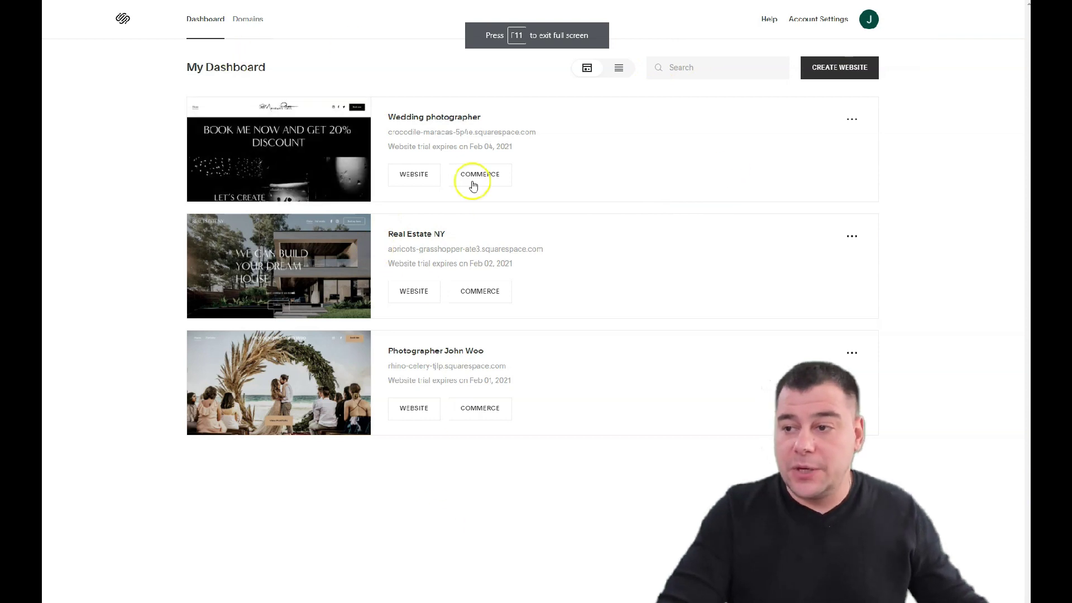
Start creating a new website and browse the Portfolio template matches and recommended starting points.
{"action": "left_click", "coordinate": [832, 69]}
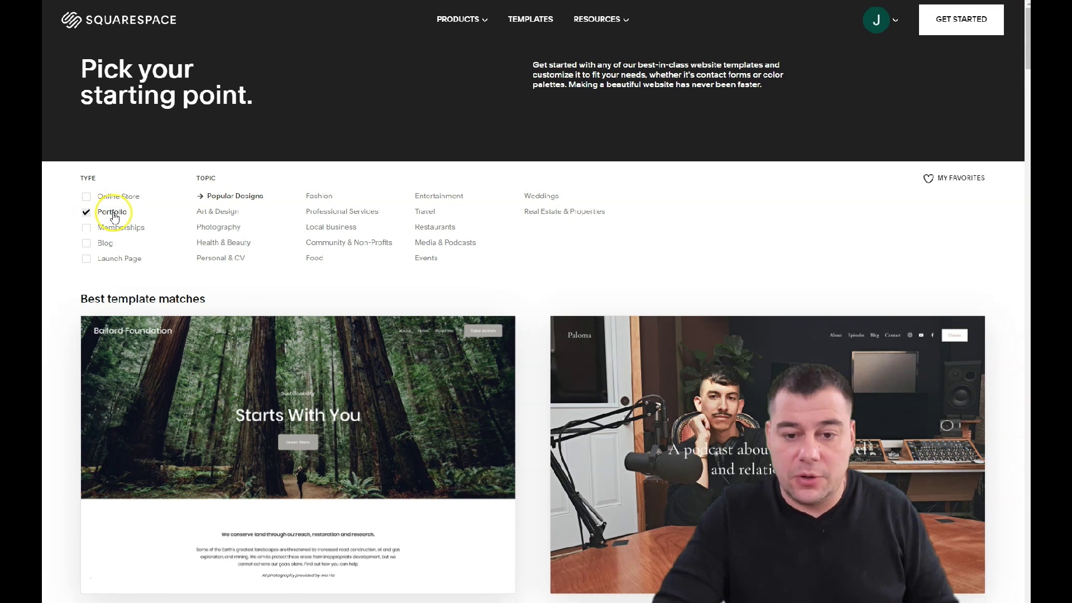
{"action": "mouse_move", "coordinate": [478, 365]}
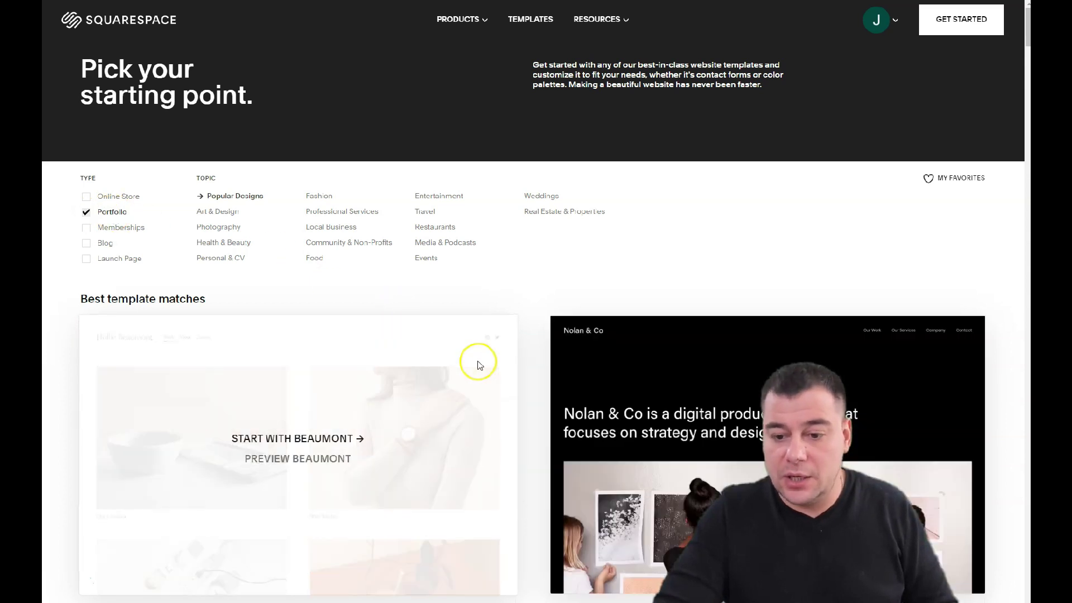
{"action": "scroll", "coordinate": [474, 364], "scroll_direction": "down", "scroll_amount": 4}
{"action": "scroll", "coordinate": [529, 415], "scroll_direction": "down", "scroll_amount": 1}
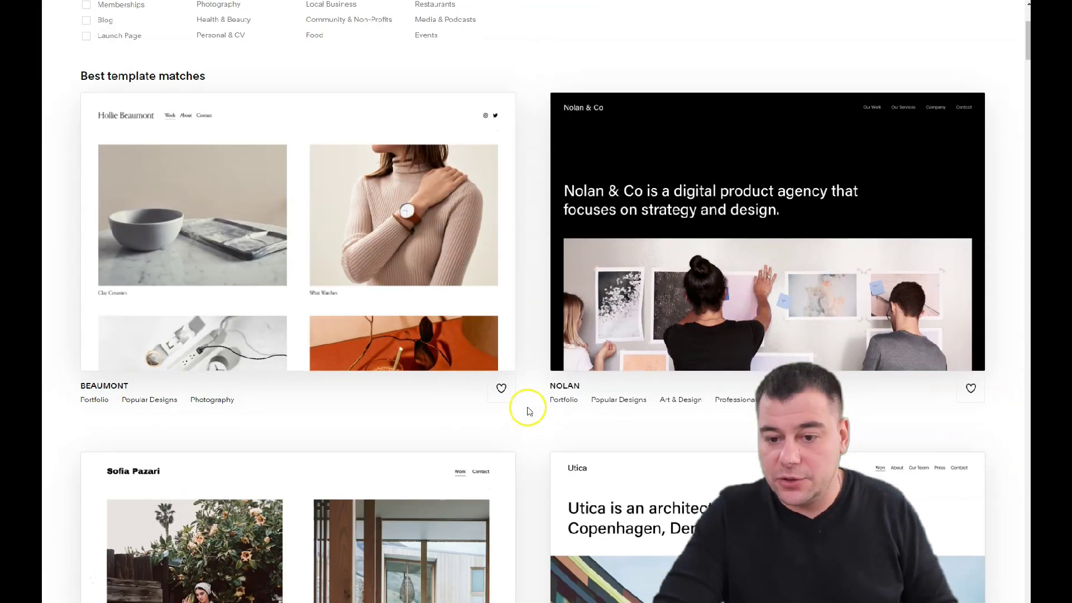
{"action": "scroll", "coordinate": [529, 416], "scroll_direction": "down", "scroll_amount": 15}
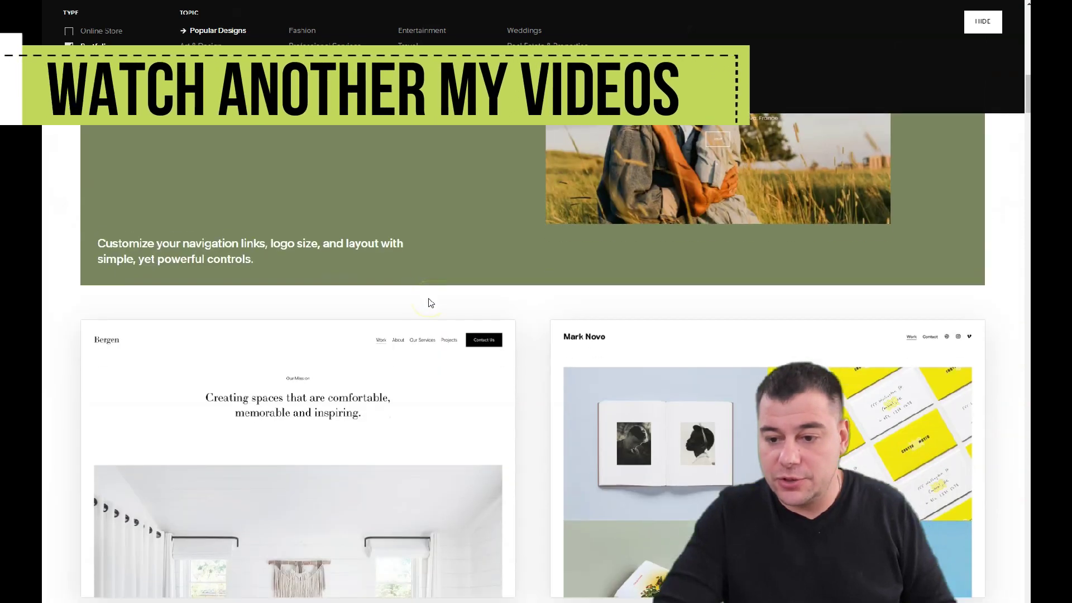
{"action": "scroll", "coordinate": [430, 302], "scroll_direction": "down", "scroll_amount": 5}
{"action": "scroll", "coordinate": [431, 301], "scroll_direction": "down", "scroll_amount": 4}
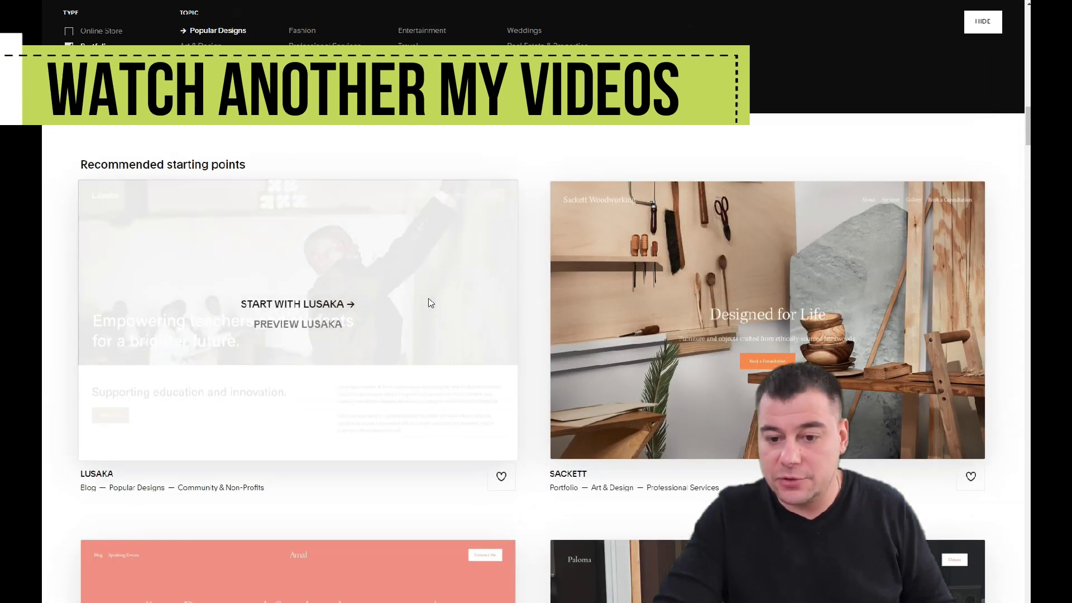
{"action": "scroll", "coordinate": [432, 305], "scroll_direction": "down", "scroll_amount": 20}
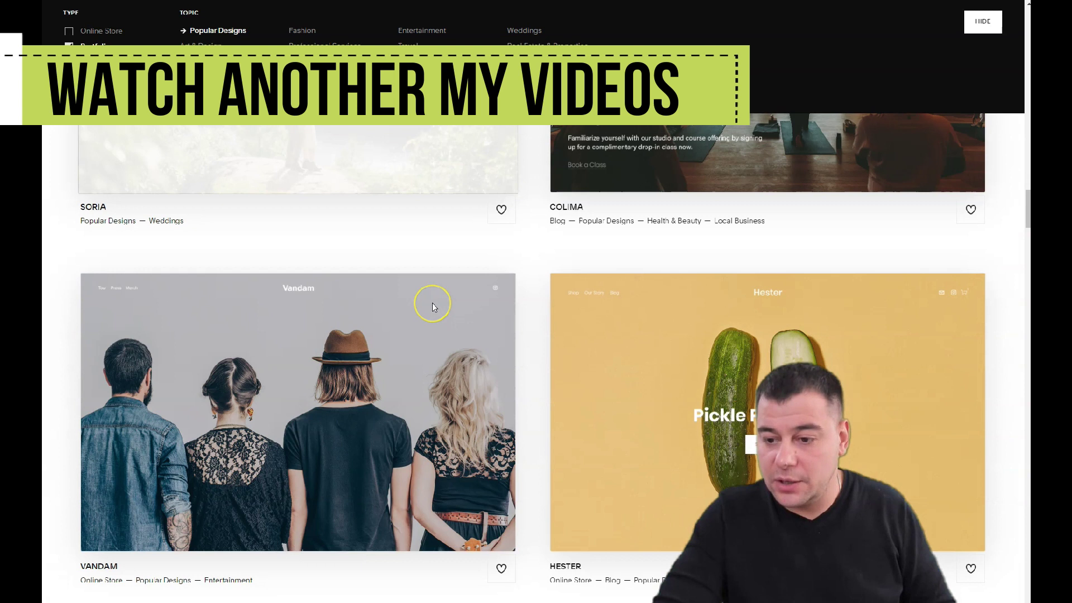
Preview the full Hester template page and start a new site with that design.
{"action": "scroll", "coordinate": [432, 306], "scroll_direction": "down", "scroll_amount": 2}
{"action": "left_click", "coordinate": [641, 301]}
{"action": "scroll", "coordinate": [571, 227], "scroll_direction": "down", "scroll_amount": 10}
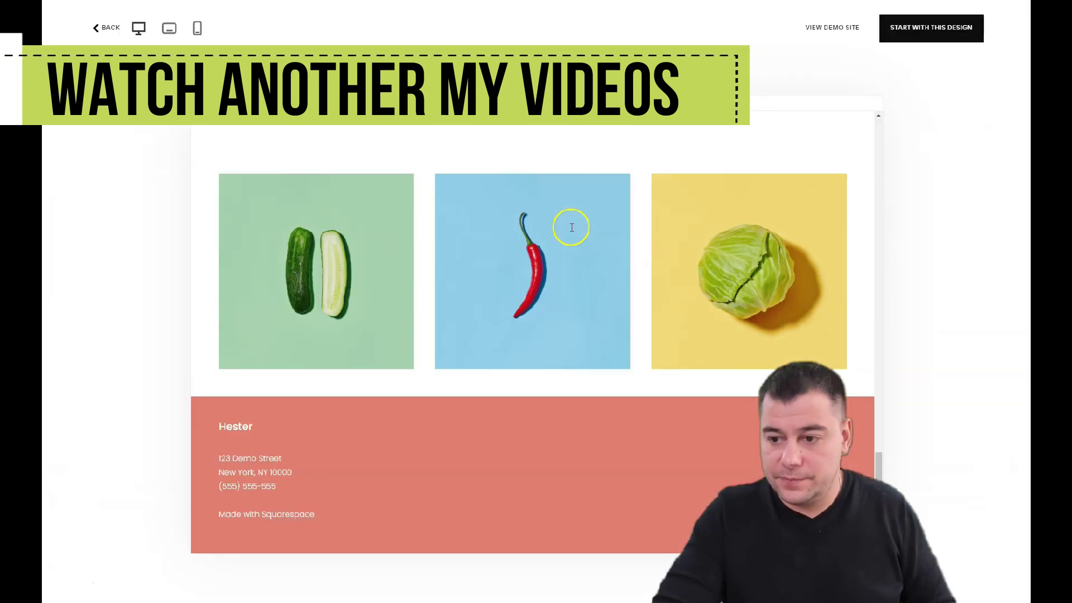
{"action": "scroll", "coordinate": [572, 227], "scroll_direction": "up", "scroll_amount": 10}
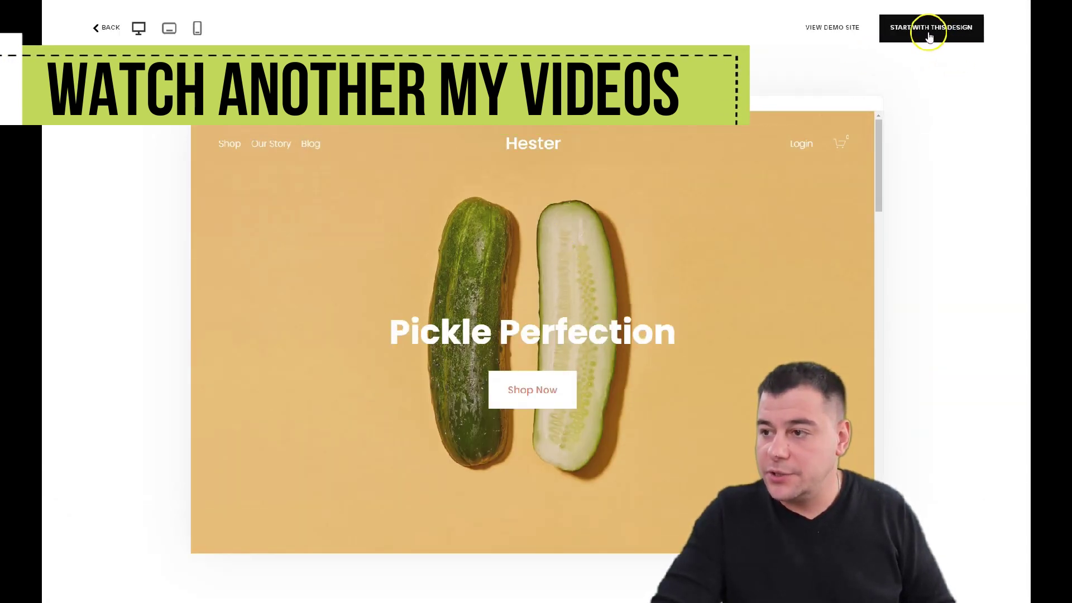
{"action": "left_click", "coordinate": [929, 33]}
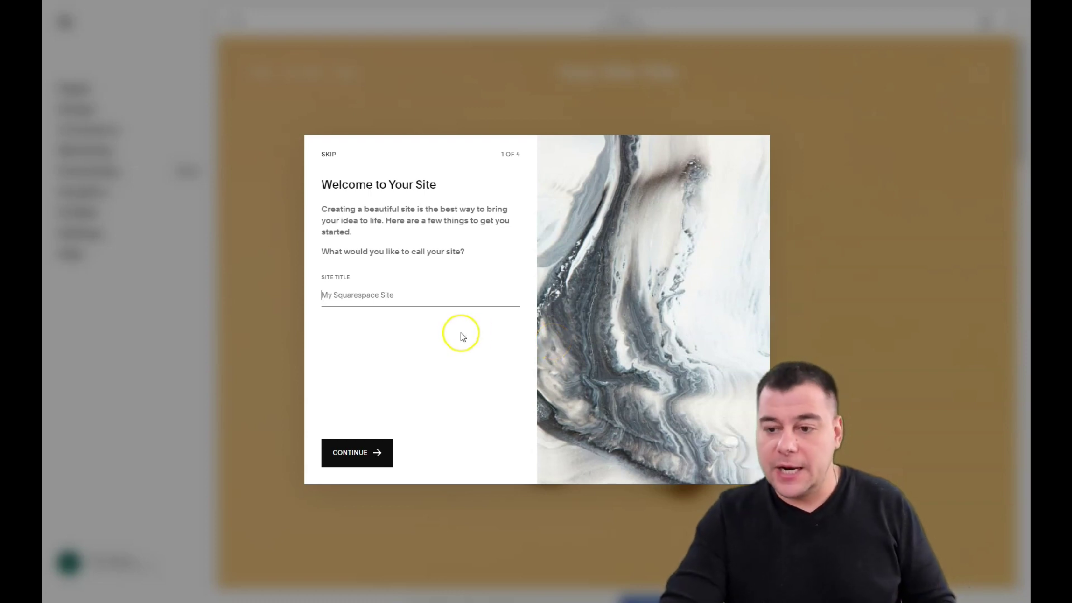
Title the new site "True fit" and go through the rest of the welcome introduction to the site editor.
{"action": "left_click", "coordinate": [397, 296]}
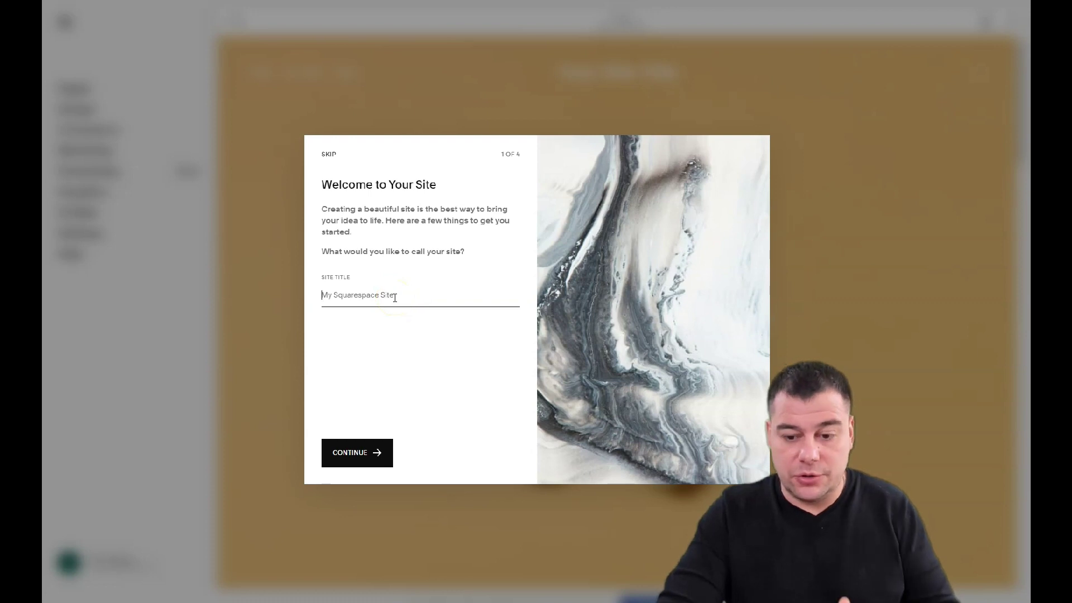
{"action": "type", "text": "True fit"}
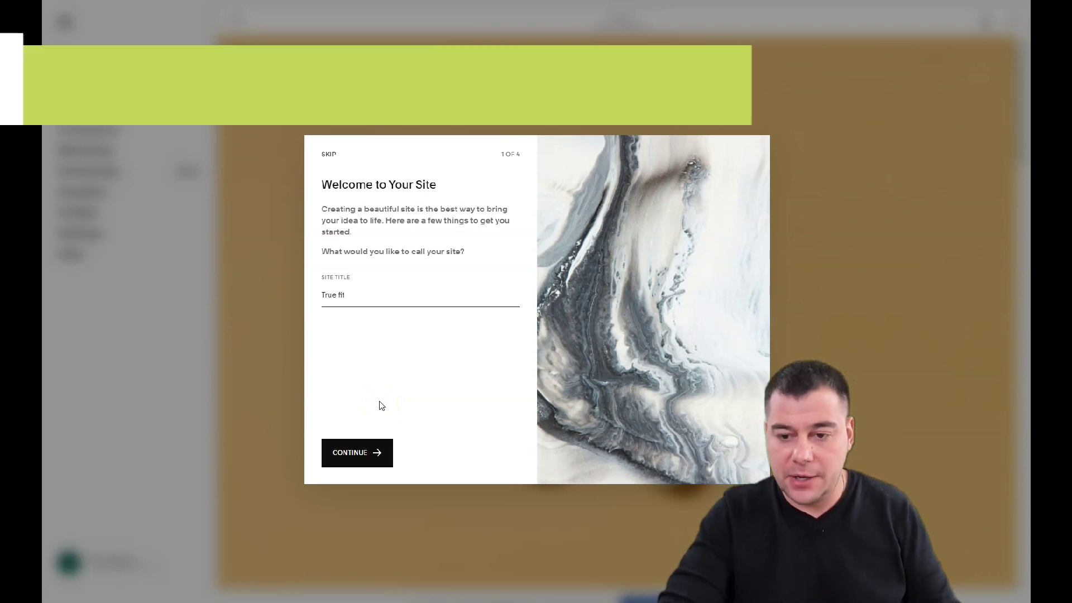
{"action": "left_click", "coordinate": [363, 458]}
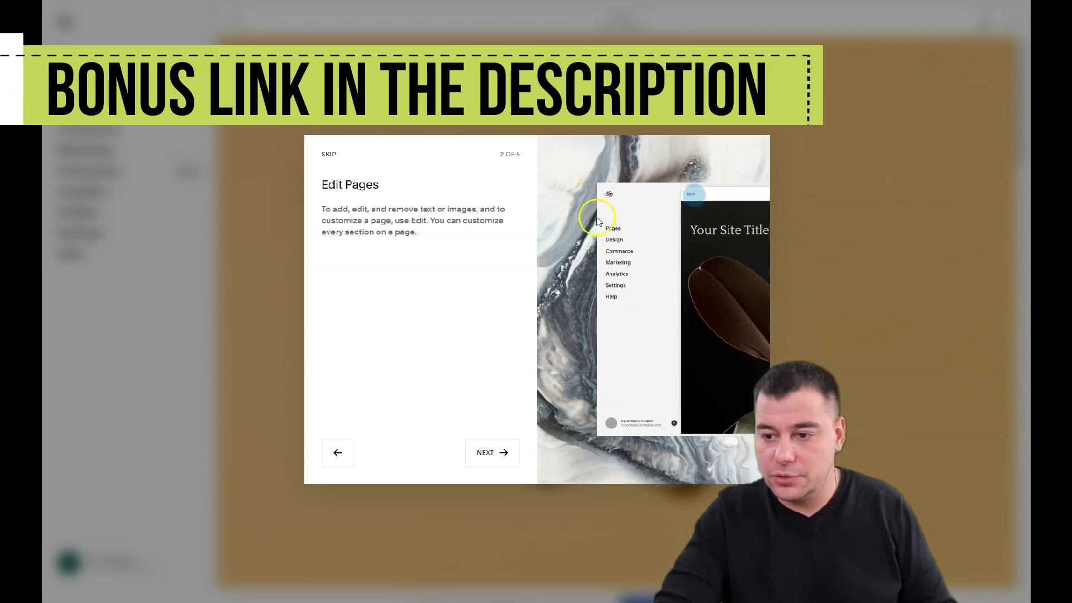
{"action": "left_click", "coordinate": [483, 451]}
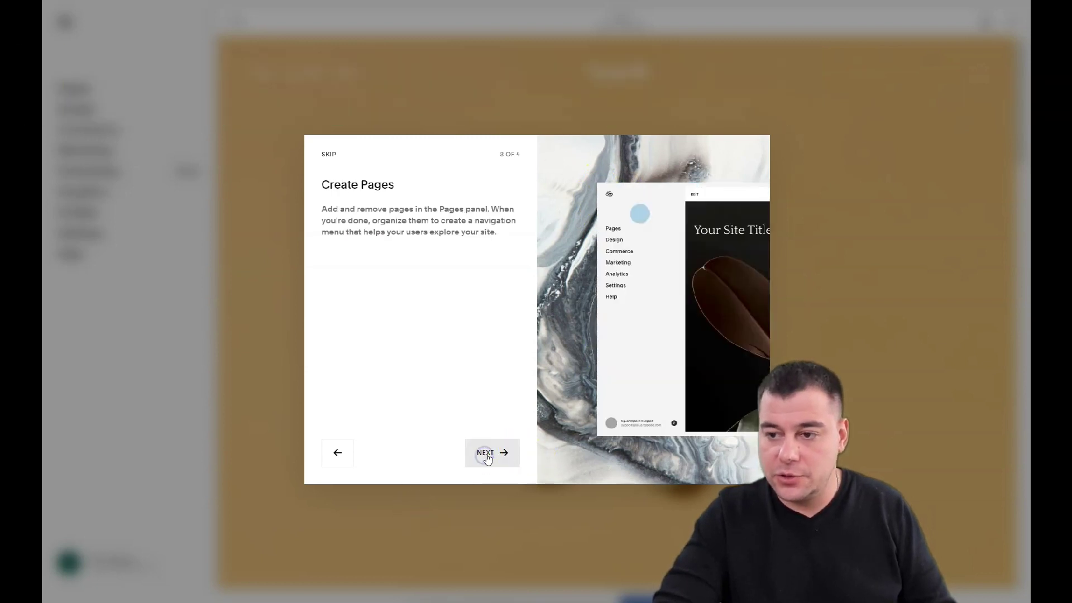
{"action": "left_click", "coordinate": [495, 454]}
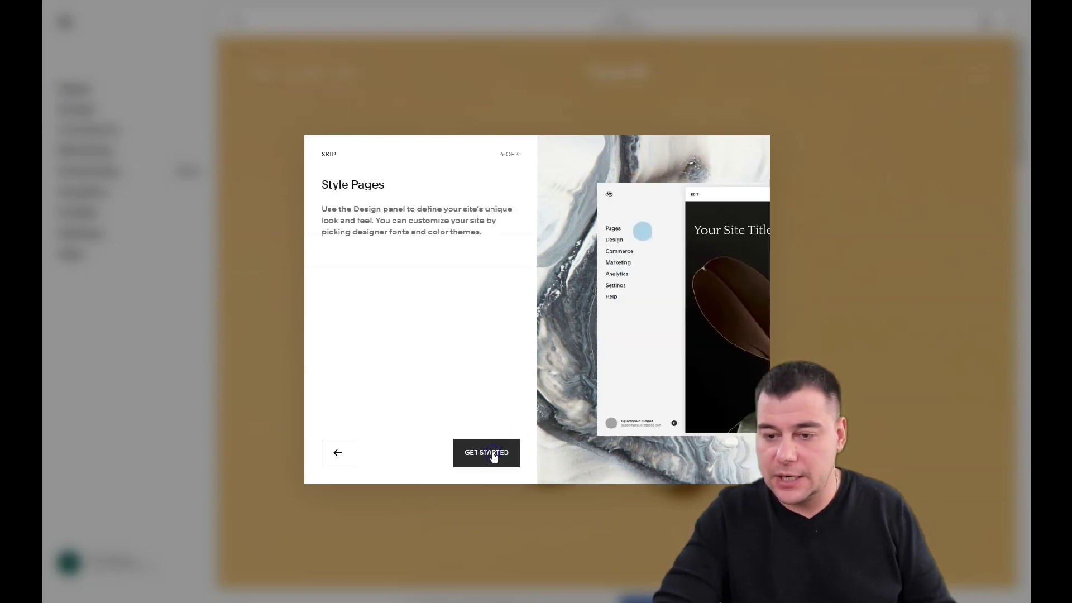
{"action": "left_click", "coordinate": [493, 455]}
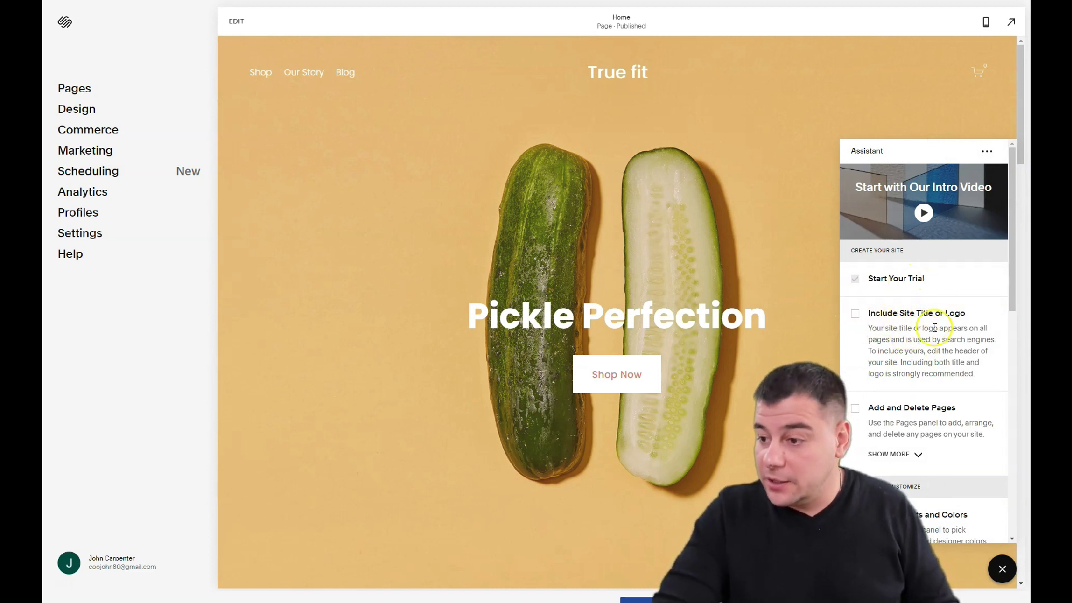
Review the Assistant's setup checklist from site title through launching the site, and leave the Assistant closed.
{"action": "scroll", "coordinate": [935, 327], "scroll_direction": "down", "scroll_amount": 3}
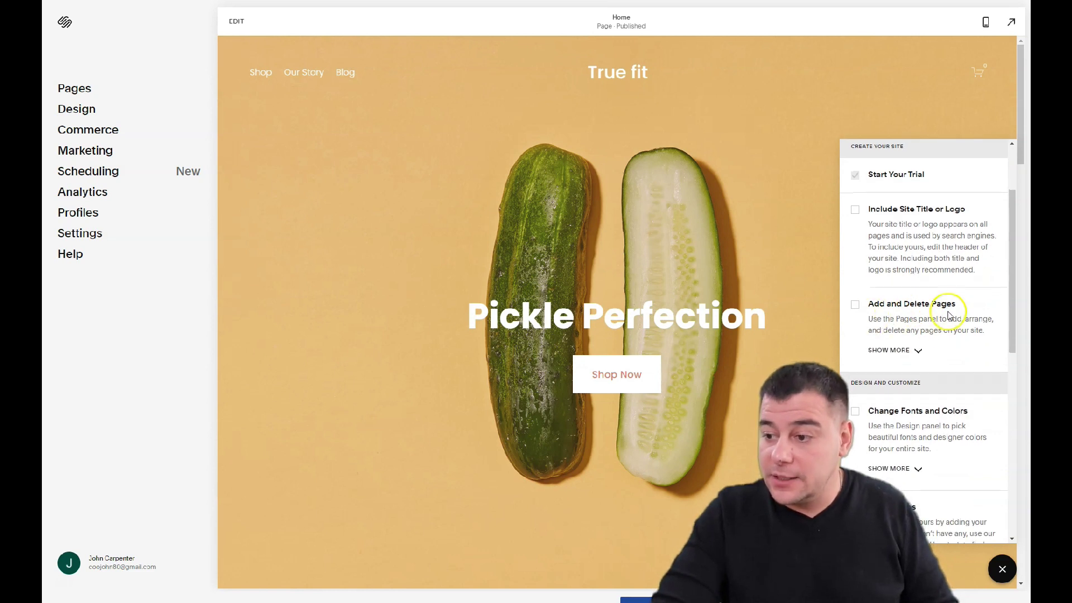
{"action": "scroll", "coordinate": [921, 296], "scroll_direction": "down", "scroll_amount": 4}
{"action": "scroll", "coordinate": [899, 279], "scroll_direction": "down", "scroll_amount": 3}
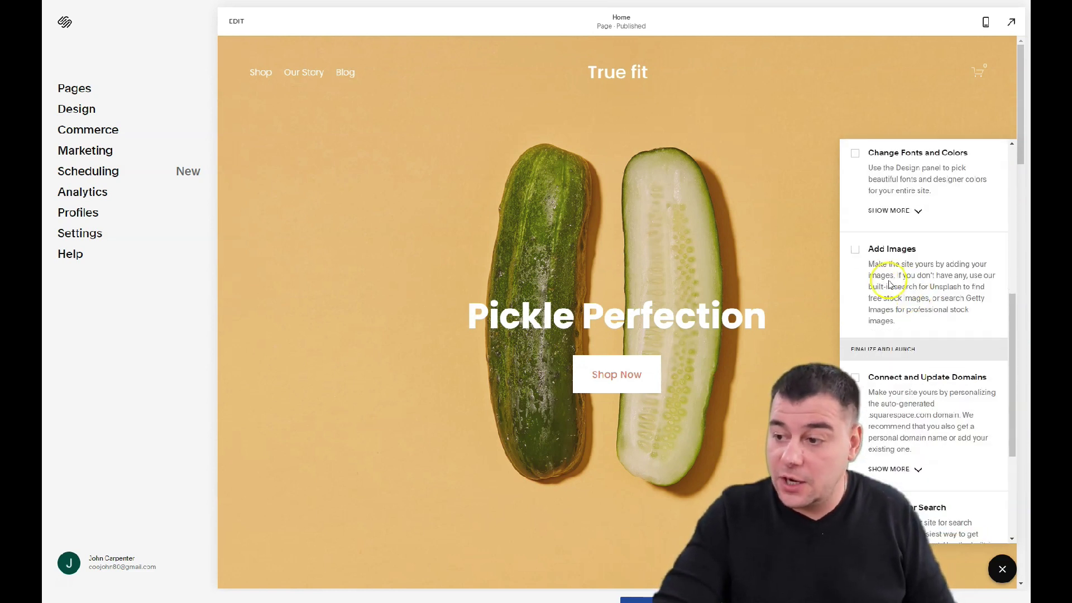
{"action": "scroll", "coordinate": [879, 347], "scroll_direction": "down", "scroll_amount": 3}
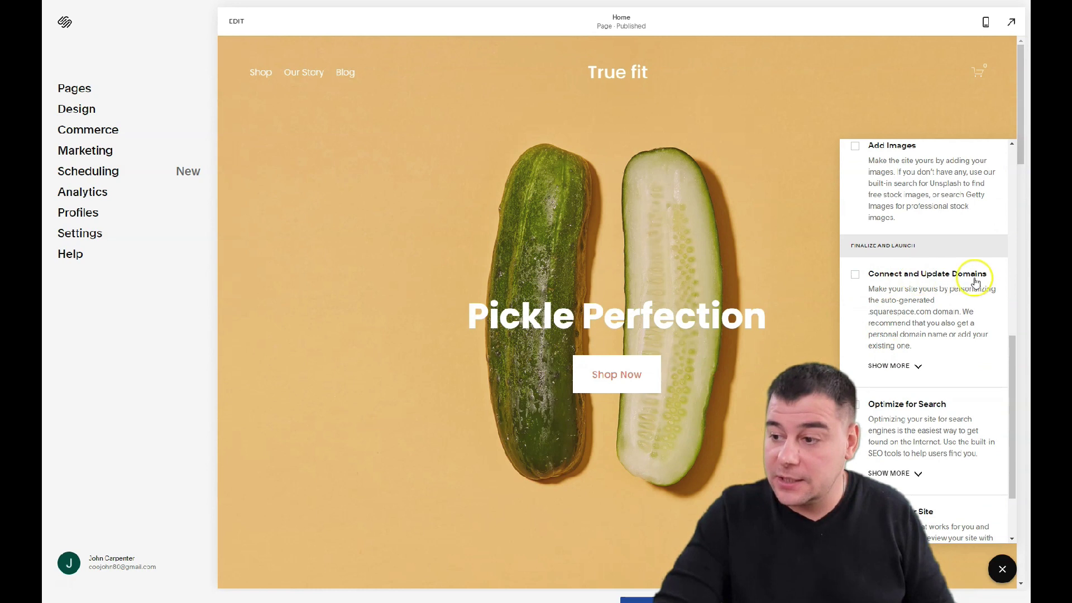
{"action": "scroll", "coordinate": [959, 285], "scroll_direction": "down", "scroll_amount": 3}
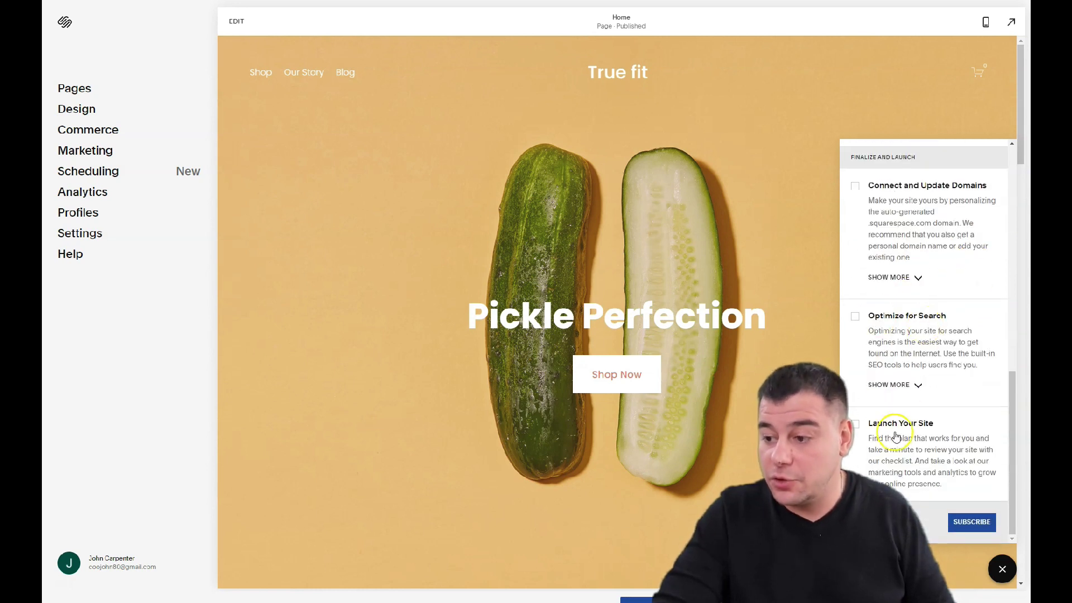
{"action": "left_click", "coordinate": [1001, 569]}
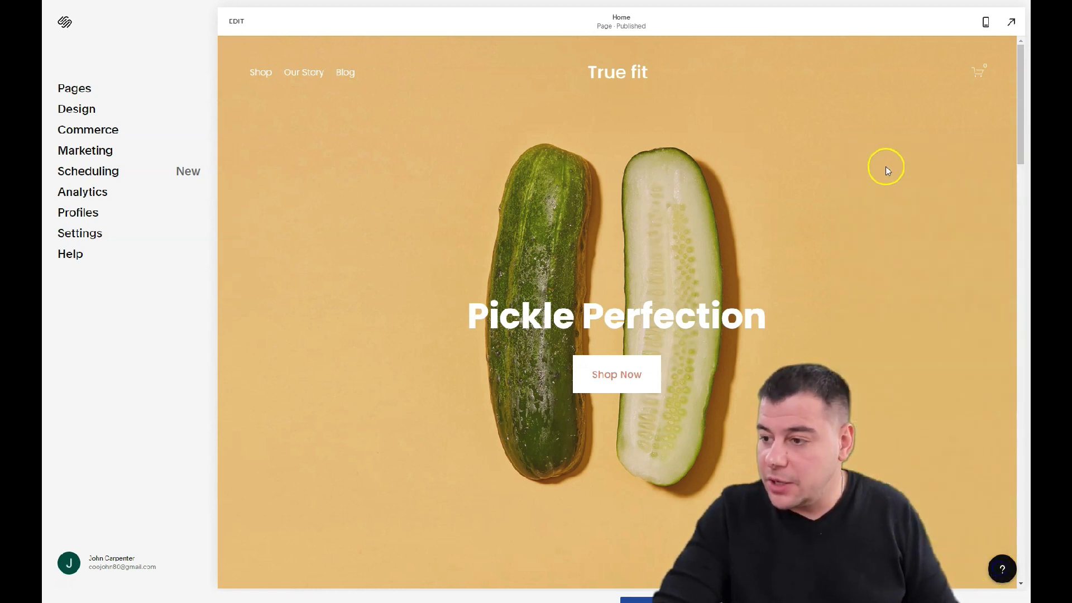
{"action": "left_click", "coordinate": [1002, 570]}
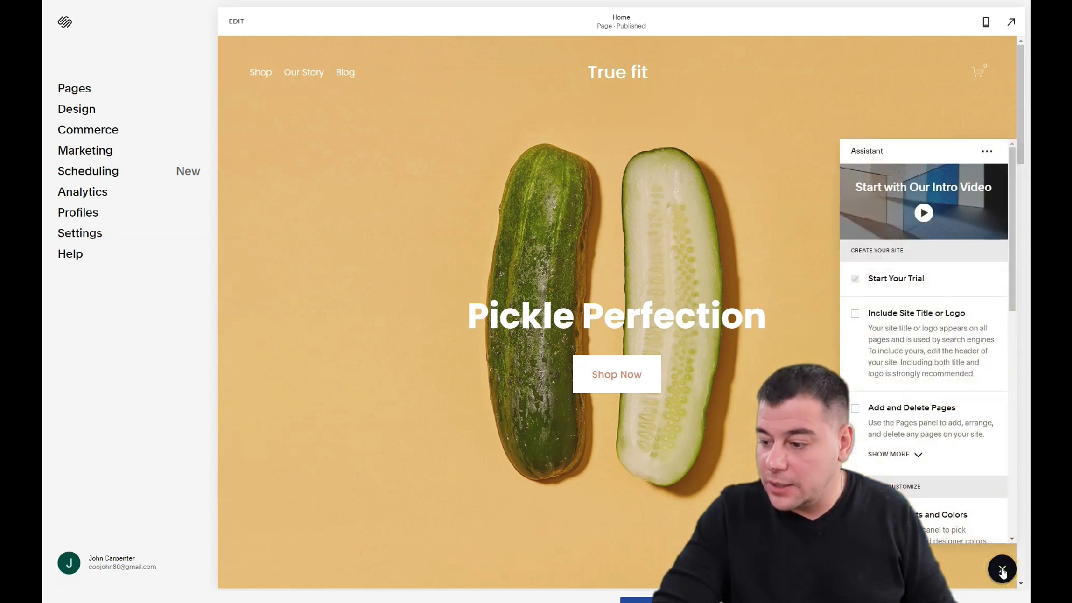
{"action": "left_click", "coordinate": [1002, 570]}
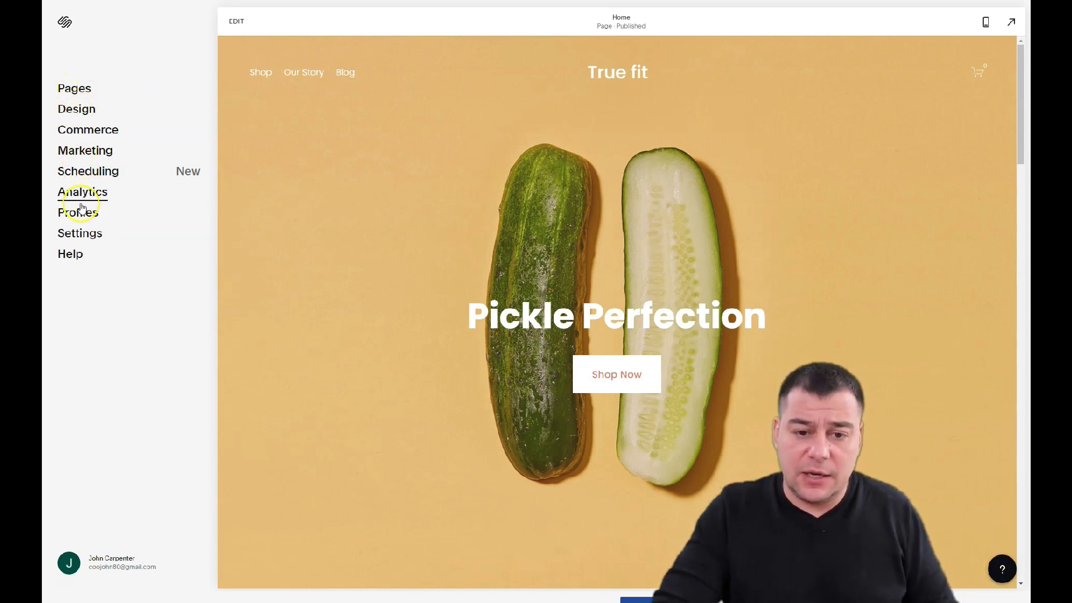
Look through the site's Our Story page and its Blog page with the demo posts.
{"action": "left_click", "coordinate": [76, 92]}
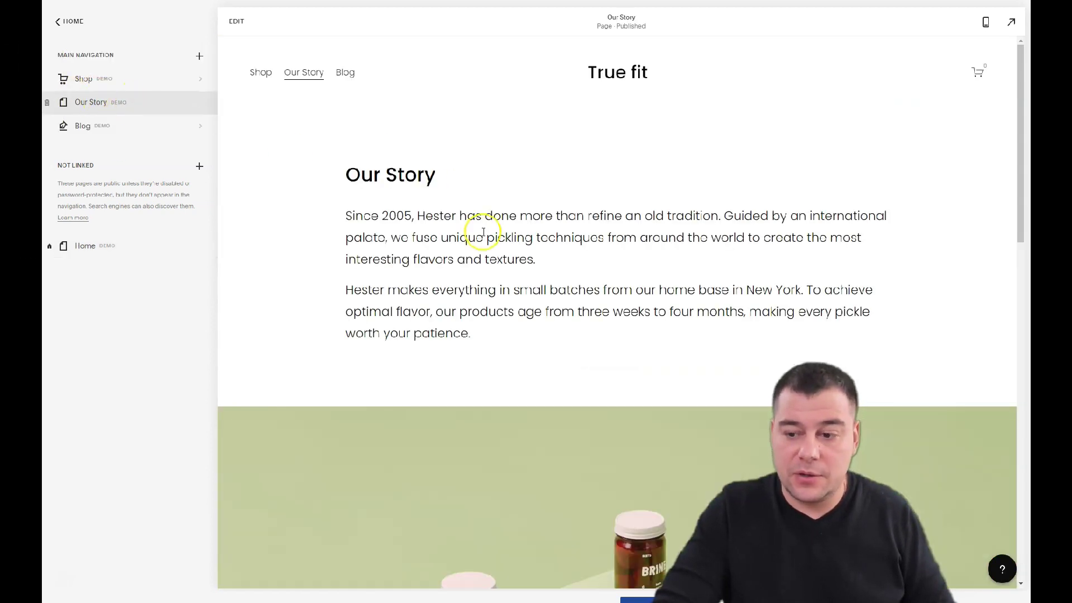
{"action": "scroll", "coordinate": [550, 280], "scroll_direction": "down", "scroll_amount": 15}
{"action": "scroll", "coordinate": [520, 271], "scroll_direction": "up", "scroll_amount": 15}
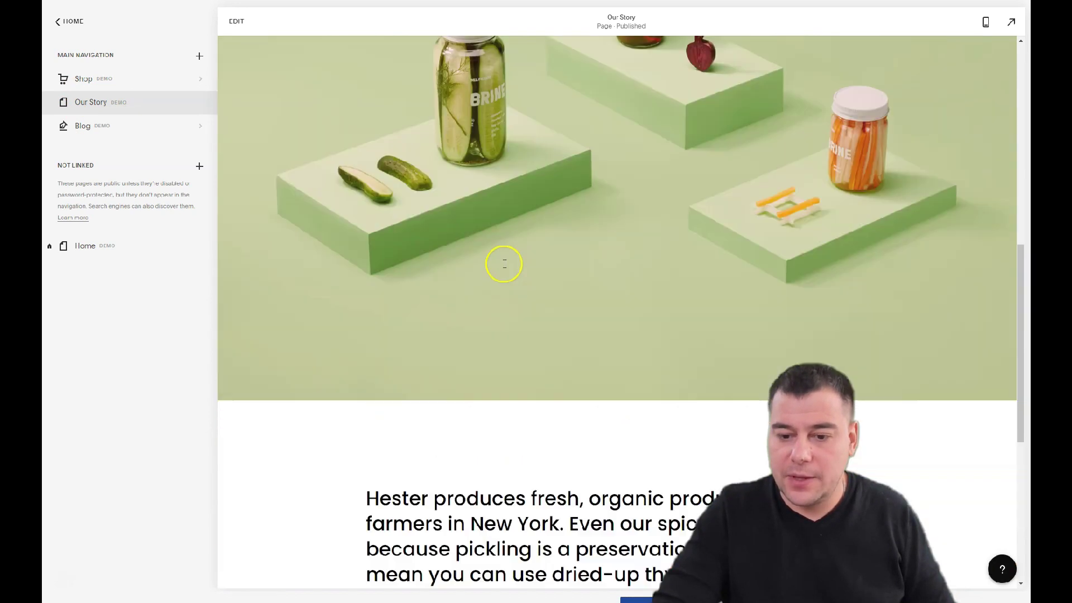
{"action": "left_click", "coordinate": [82, 126]}
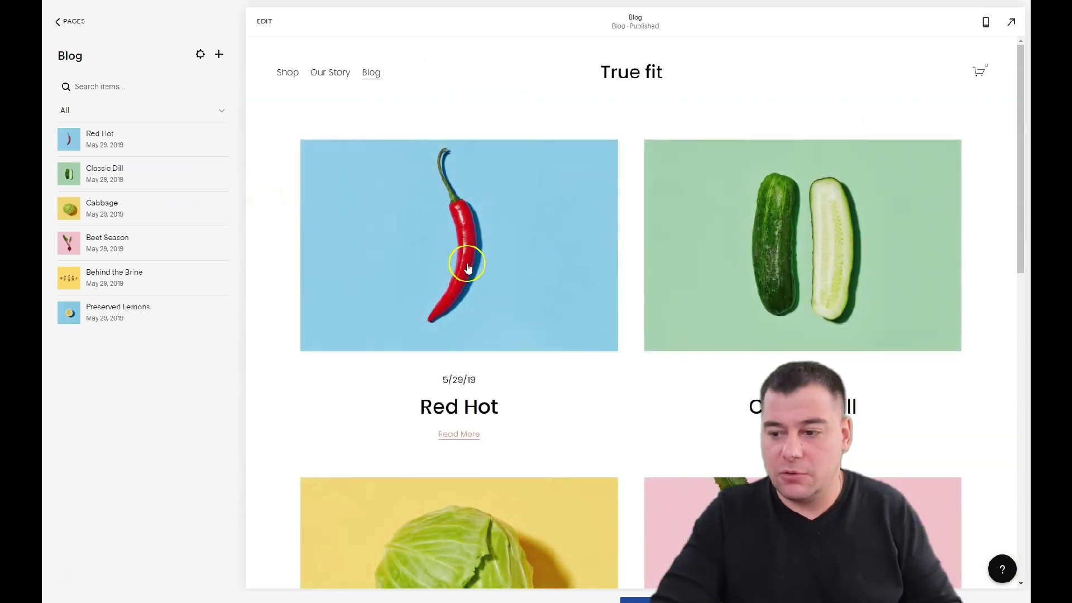
{"action": "scroll", "coordinate": [463, 265], "scroll_direction": "down", "scroll_amount": 10}
{"action": "scroll", "coordinate": [464, 257], "scroll_direction": "up", "scroll_amount": 6}
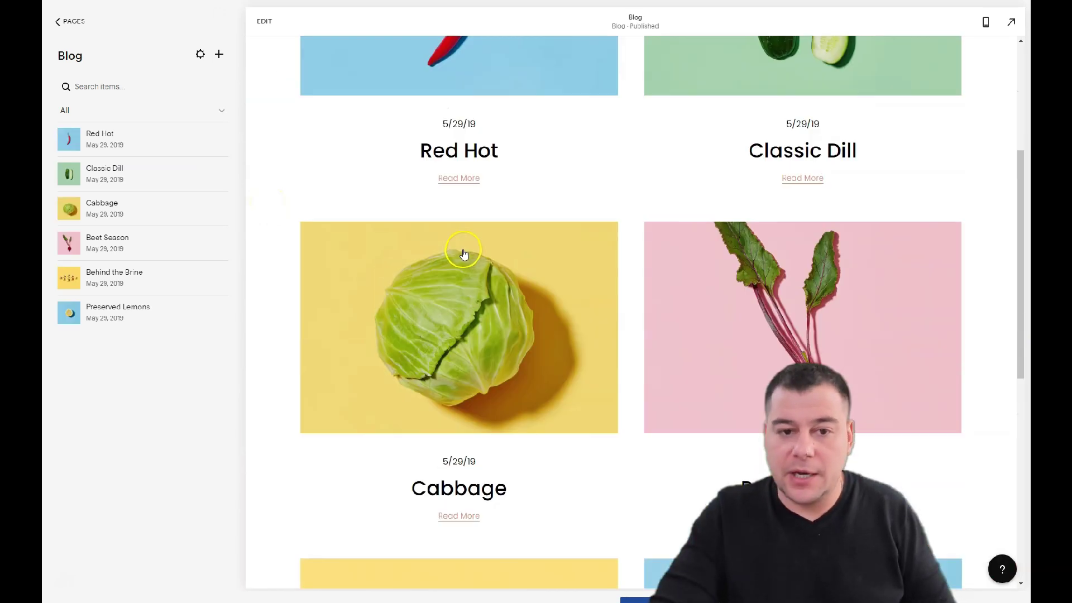
{"action": "scroll", "coordinate": [463, 254], "scroll_direction": "up", "scroll_amount": 5}
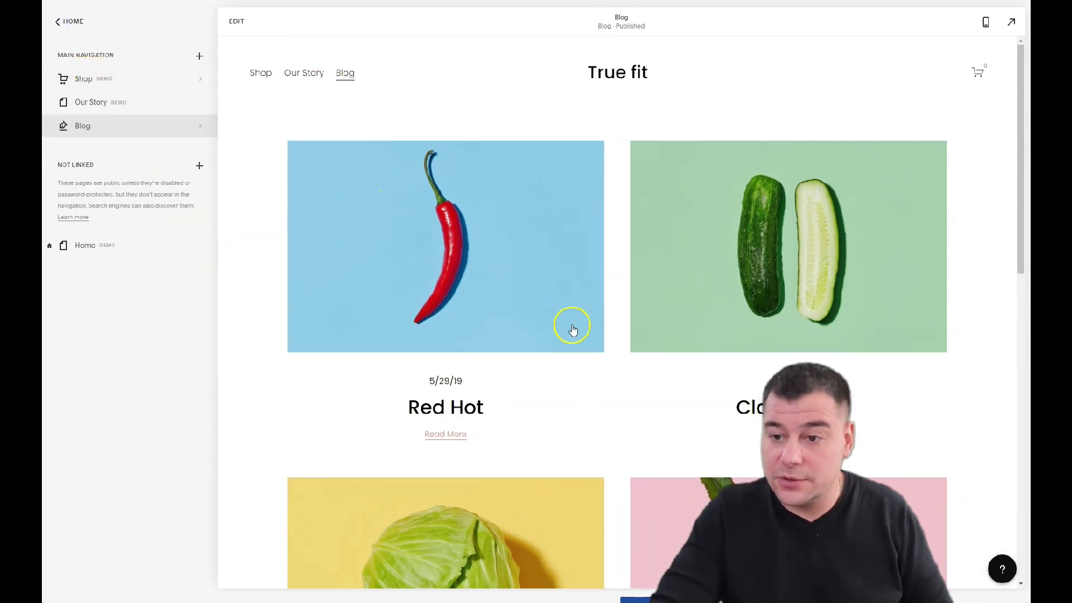
Look through the Shop page's demo products and return to the list of site pages.
{"action": "left_click", "coordinate": [80, 81]}
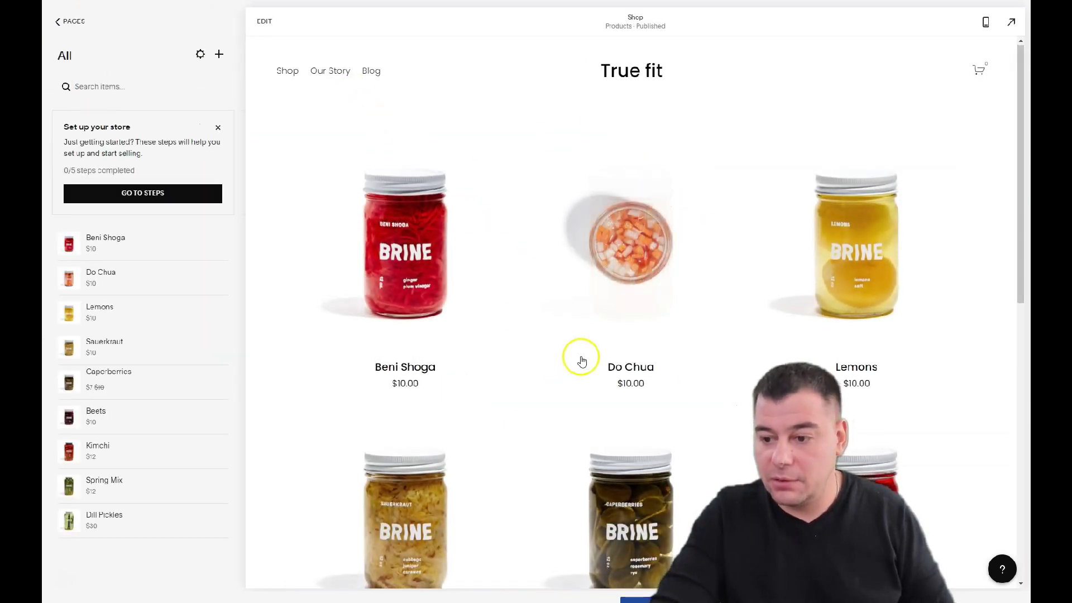
{"action": "scroll", "coordinate": [582, 361], "scroll_direction": "down", "scroll_amount": 5}
{"action": "scroll", "coordinate": [582, 361], "scroll_direction": "down", "scroll_amount": 3}
{"action": "scroll", "coordinate": [554, 347], "scroll_direction": "up", "scroll_amount": 10}
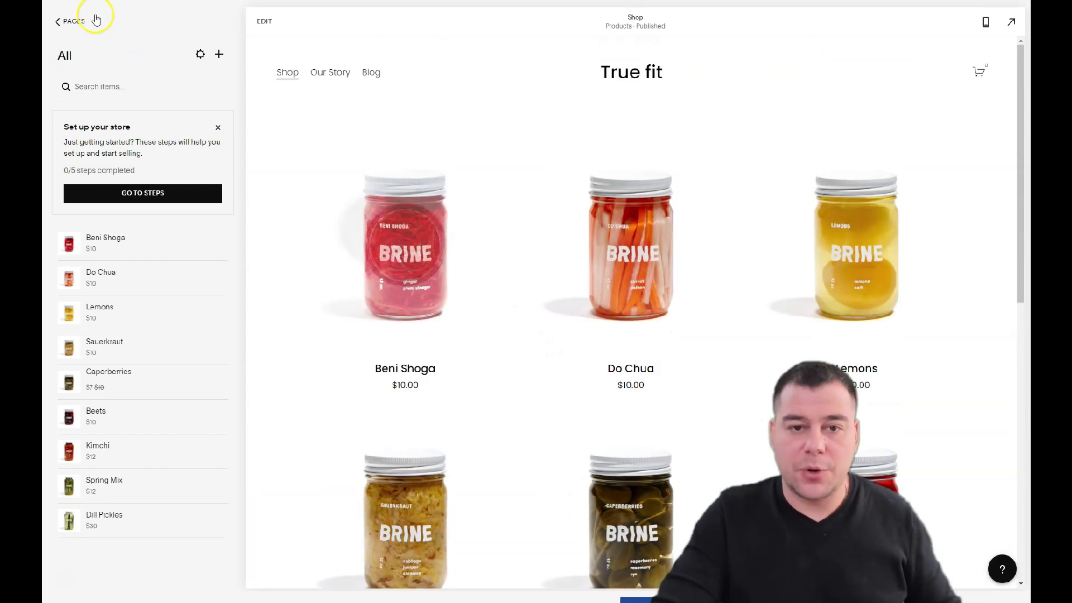
{"action": "left_click", "coordinate": [56, 22]}
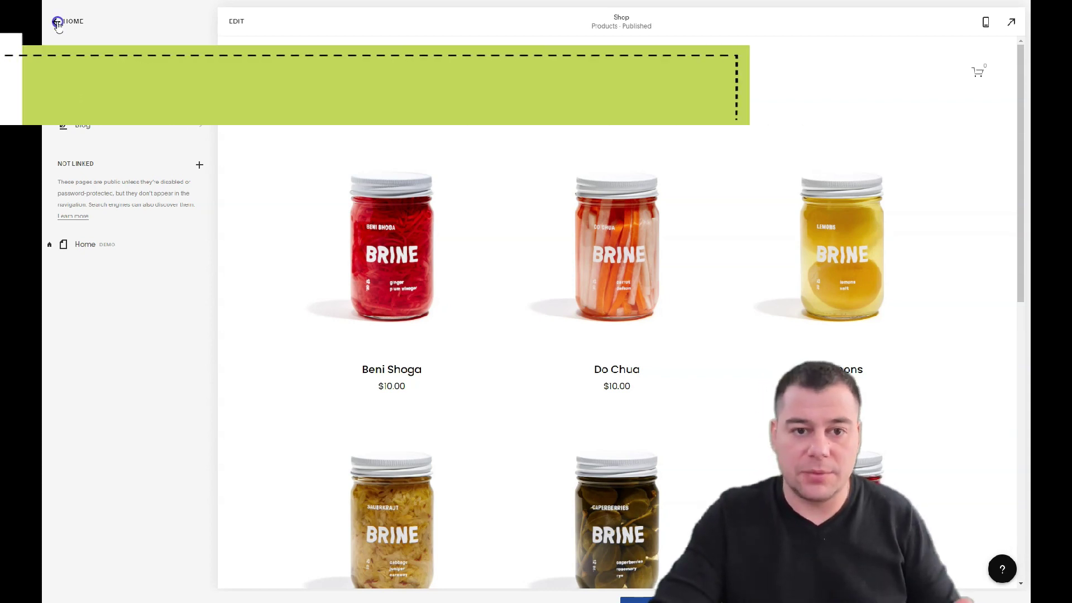
{"action": "left_click", "coordinate": [58, 22]}
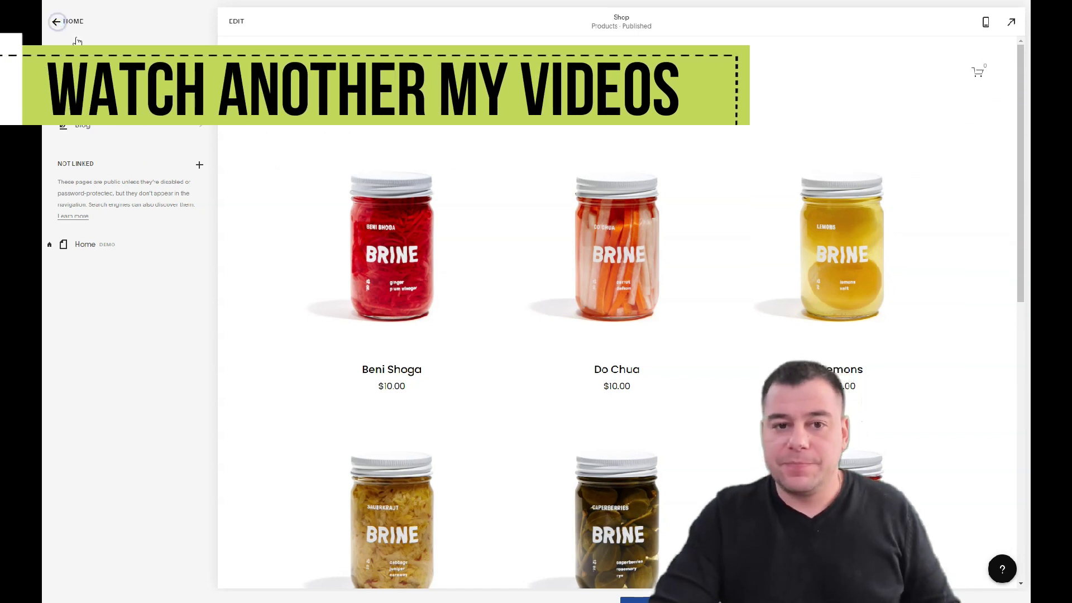
Show the Home page and delete the Shop, Our Story and Blog pages from the main navigation.
{"action": "left_click", "coordinate": [81, 244]}
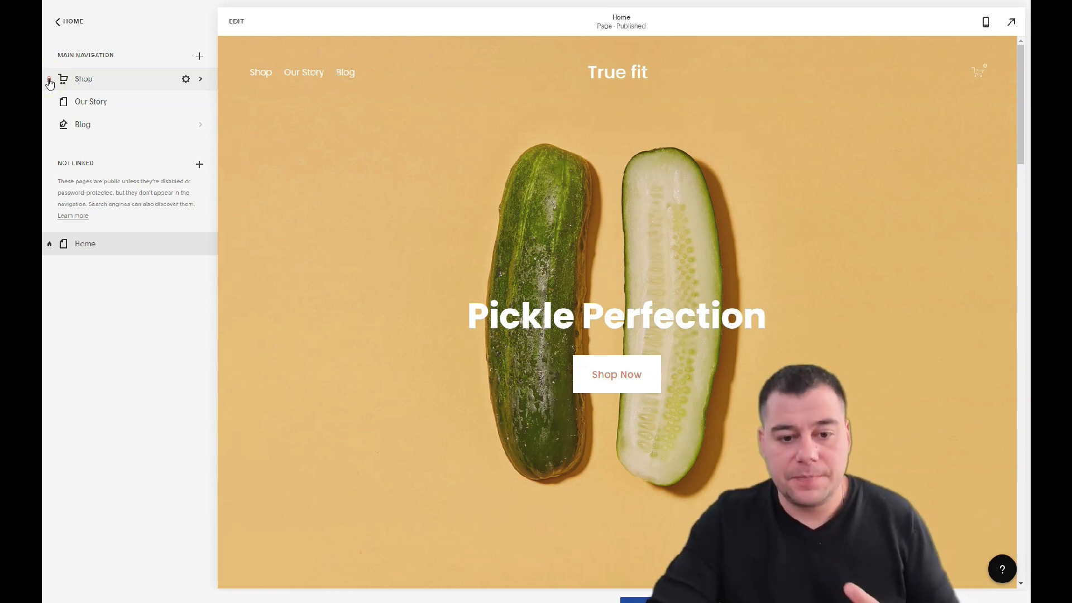
{"action": "left_click", "coordinate": [49, 79]}
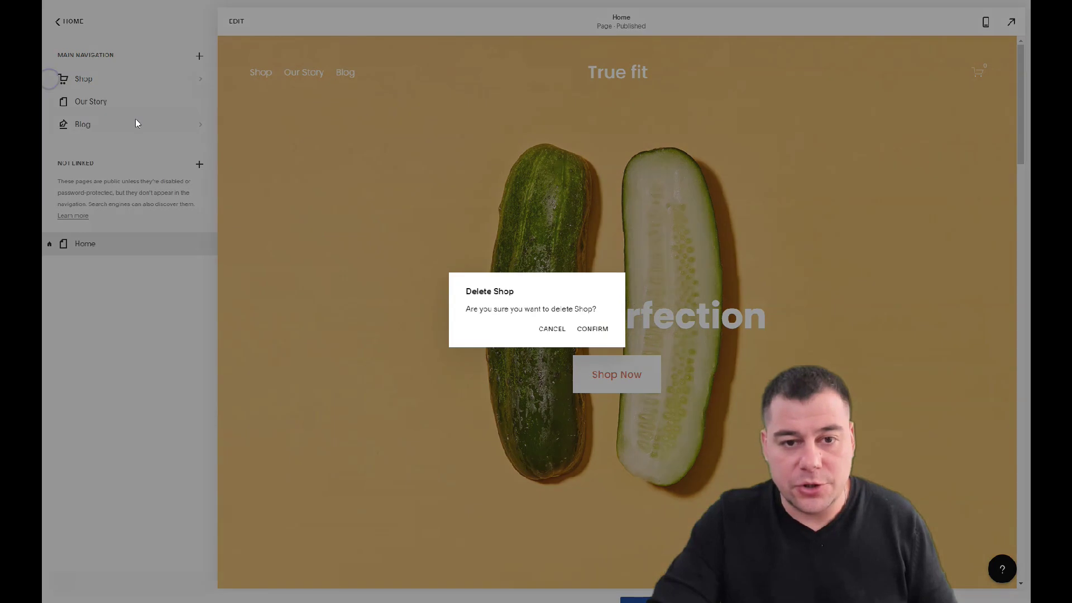
{"action": "left_click", "coordinate": [583, 330]}
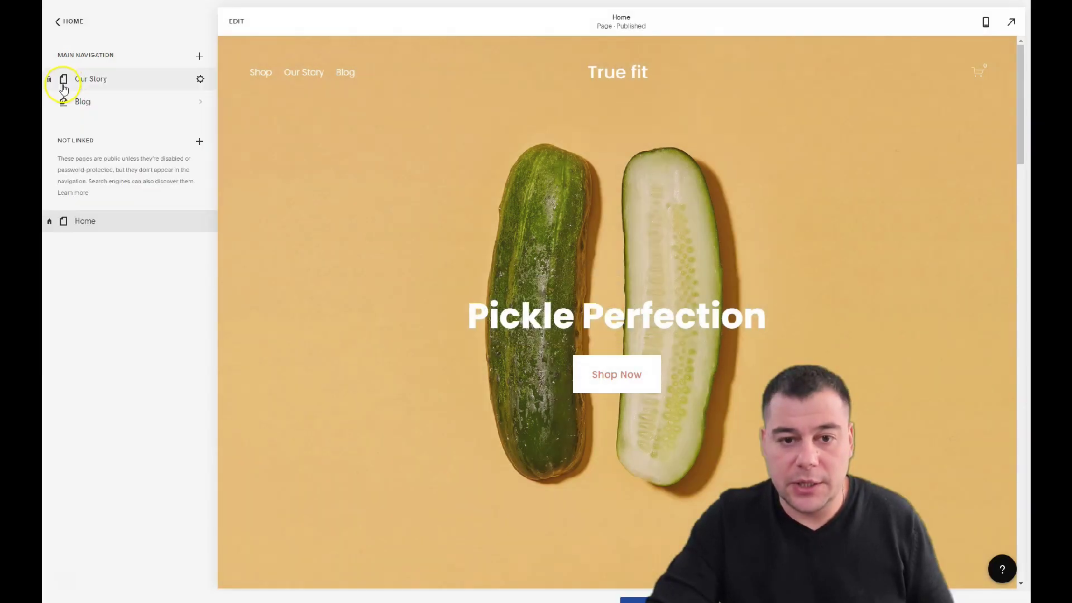
{"action": "left_click", "coordinate": [48, 79]}
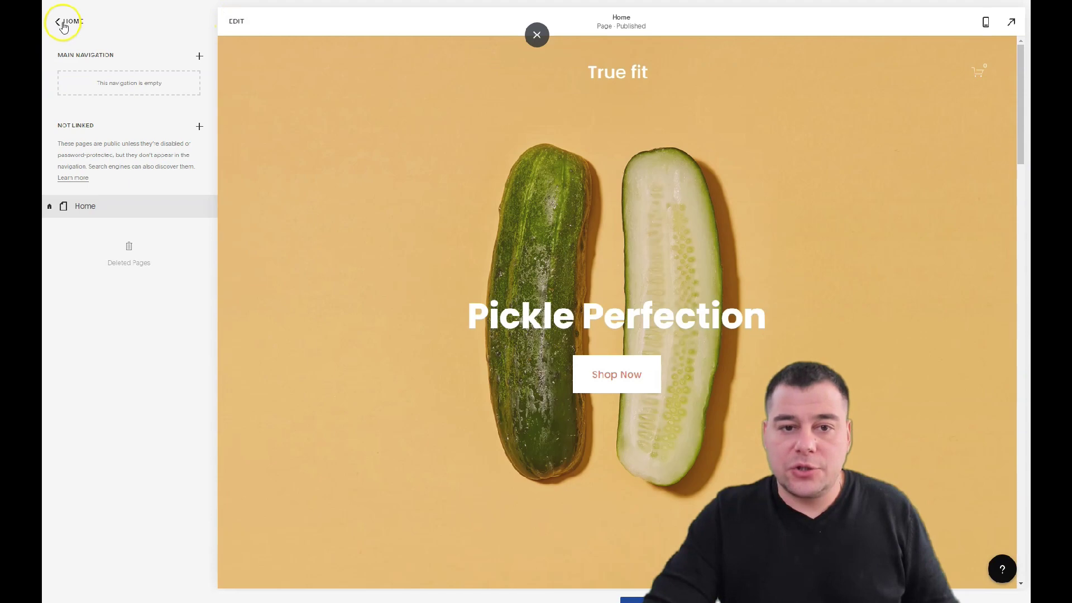
Start editing the Home page and open the site header for editing.
{"action": "left_click", "coordinate": [236, 23]}
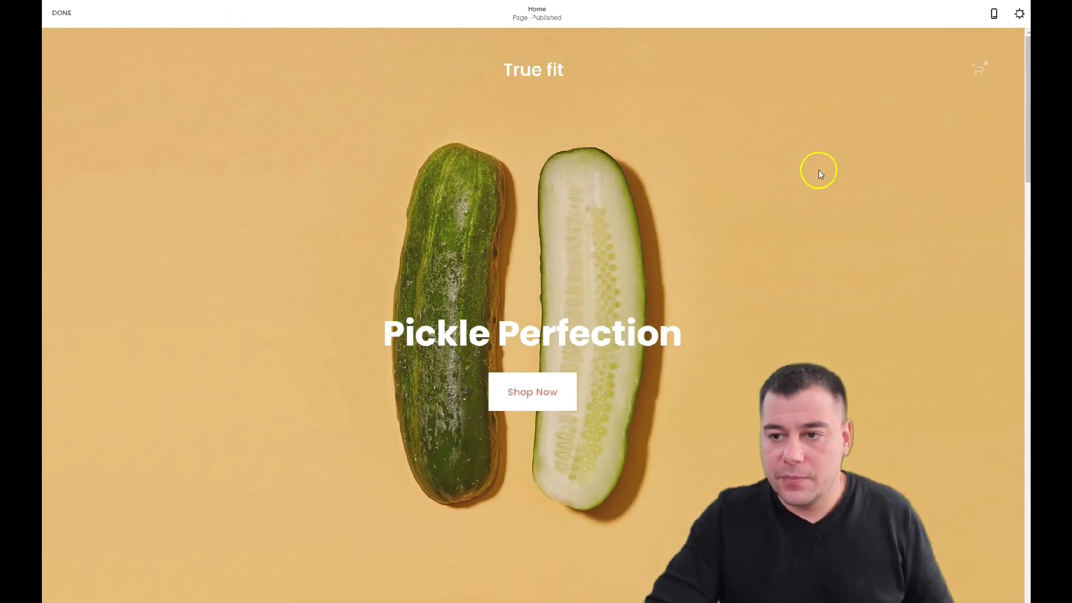
{"action": "mouse_move", "coordinate": [589, 59]}
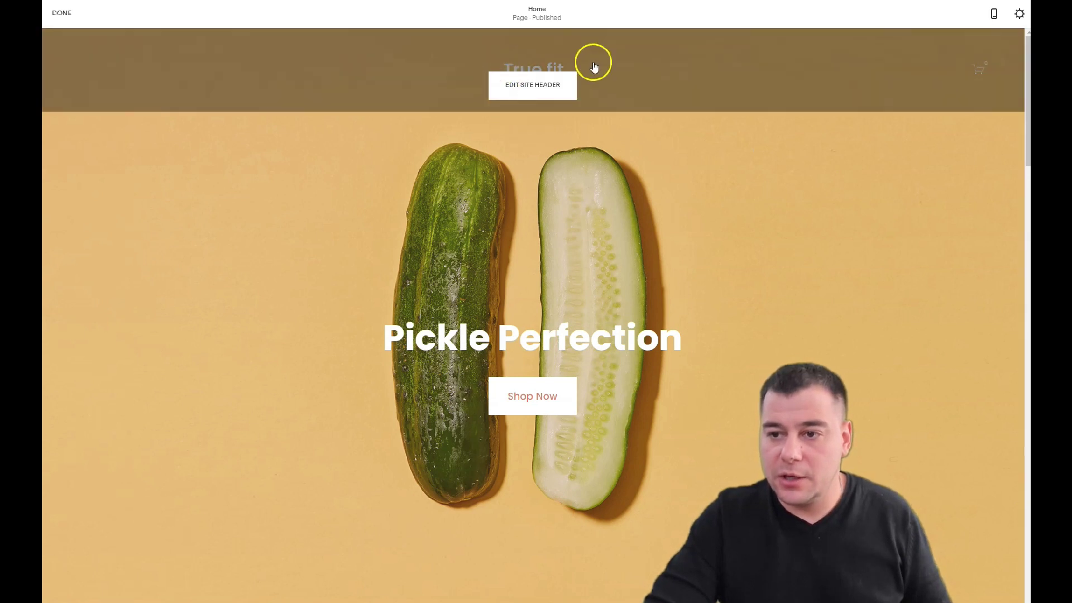
{"action": "mouse_move", "coordinate": [556, 152]}
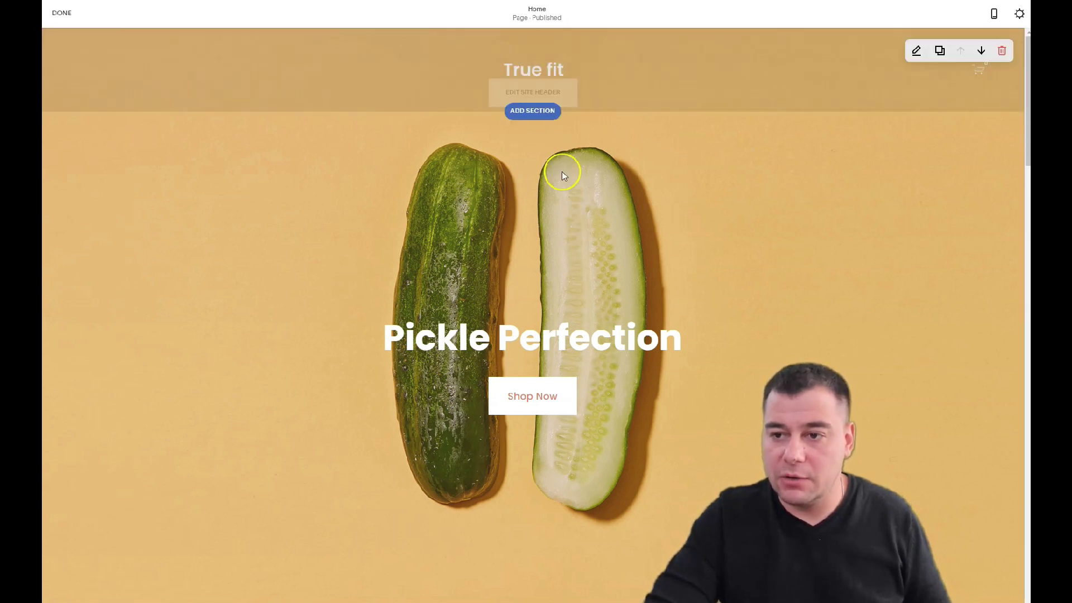
{"action": "mouse_move", "coordinate": [566, 84]}
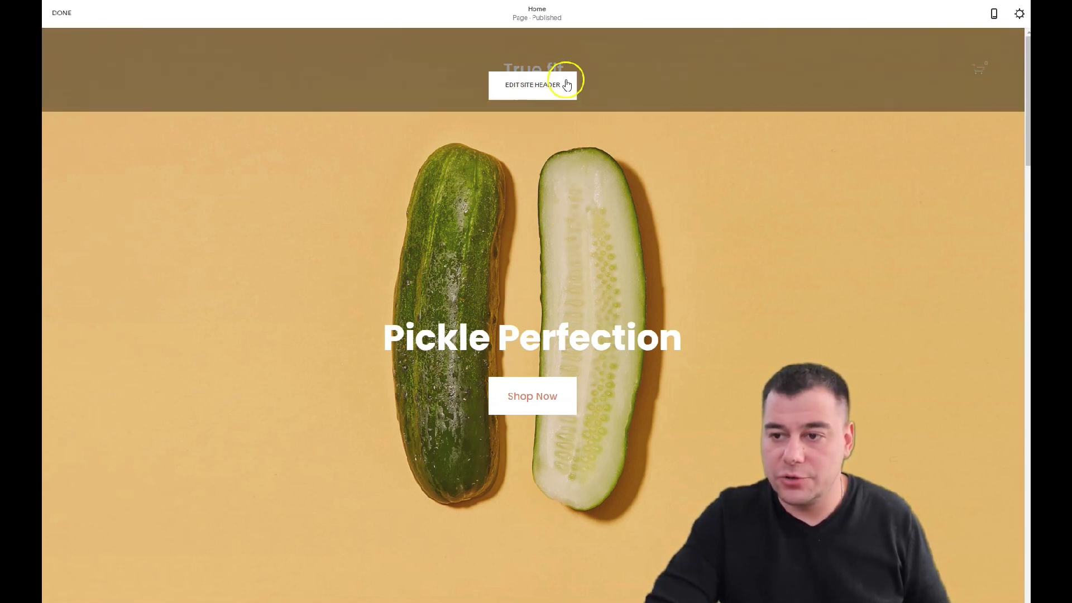
{"action": "left_click", "coordinate": [532, 87]}
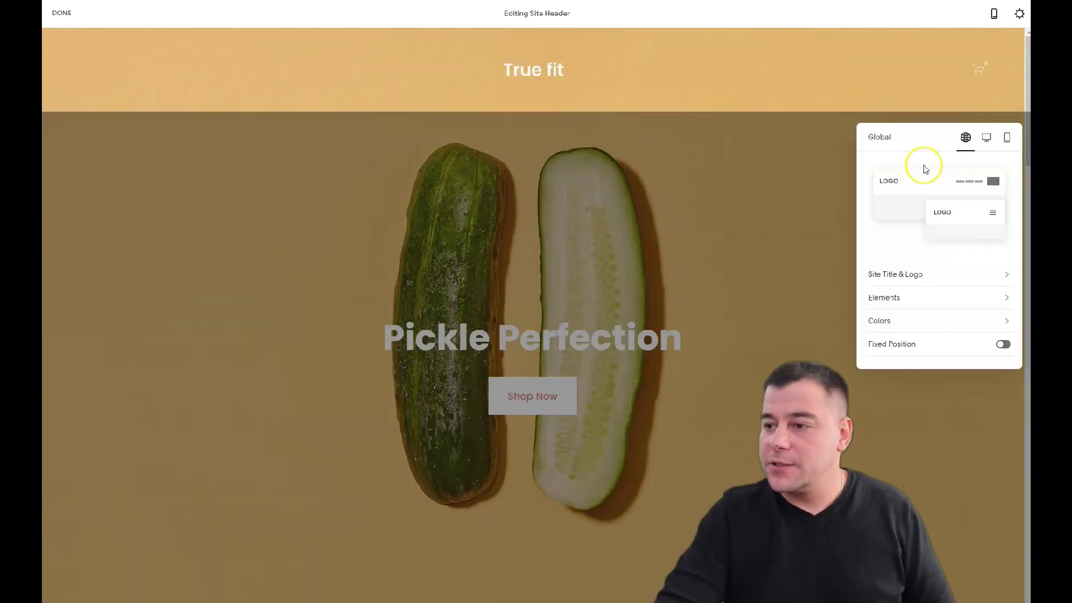
Try the desktop header layout with the navigation beneath the centered logo, and restore the layout with the navigation before the centered logo.
{"action": "left_click", "coordinate": [987, 139]}
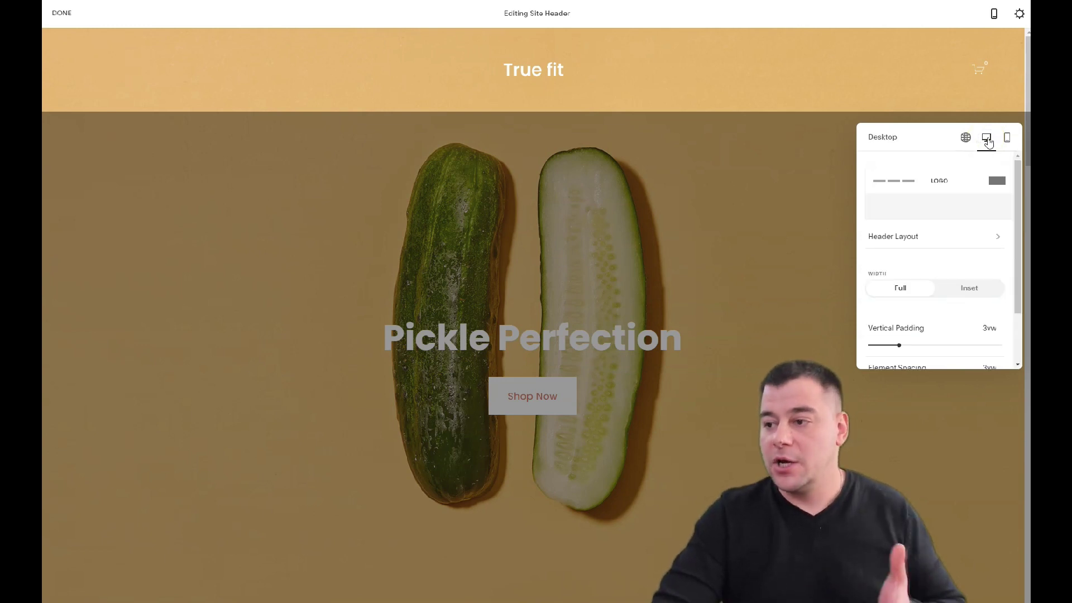
{"action": "left_click", "coordinate": [1008, 140]}
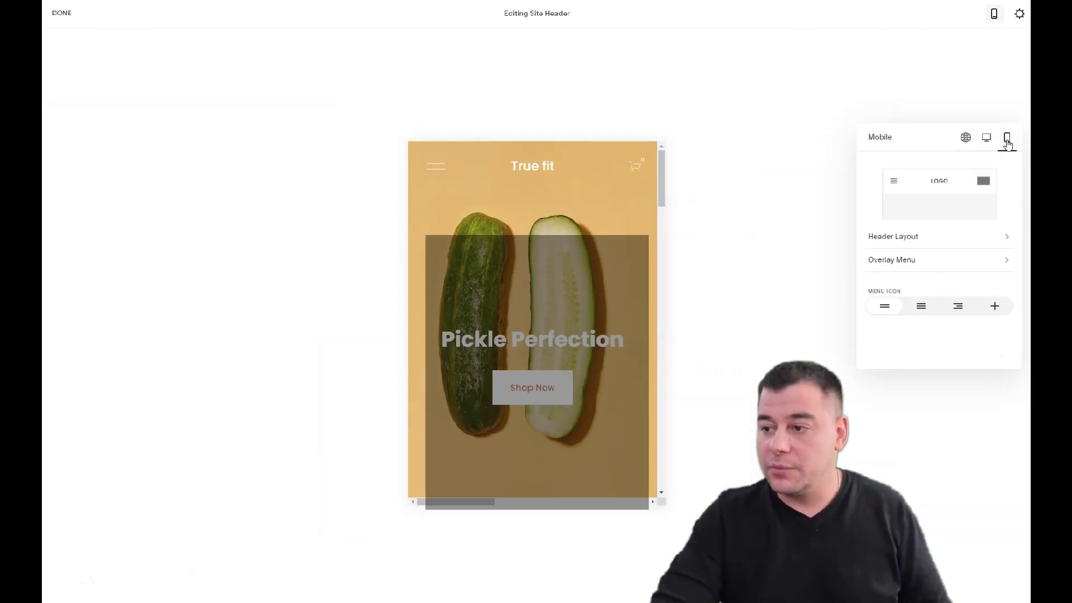
{"action": "left_click", "coordinate": [987, 138]}
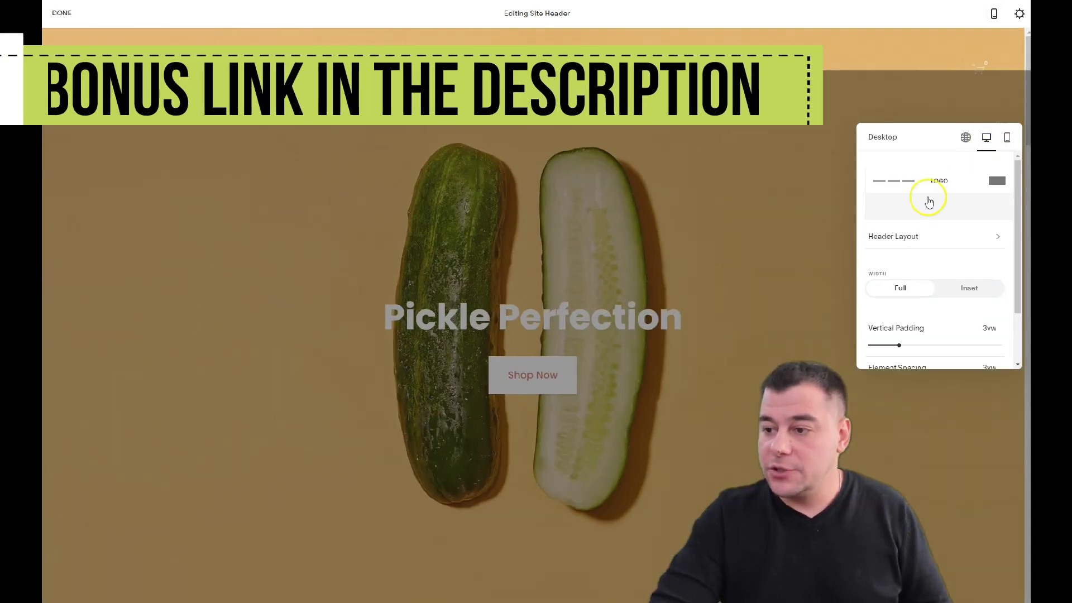
{"action": "left_click", "coordinate": [902, 237]}
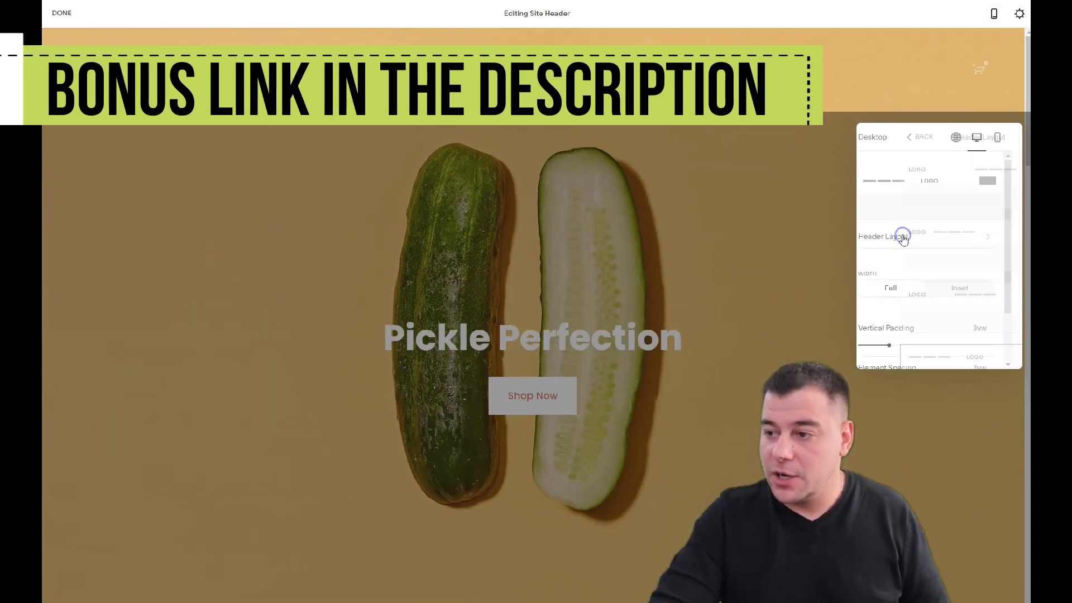
{"action": "left_click", "coordinate": [908, 226]}
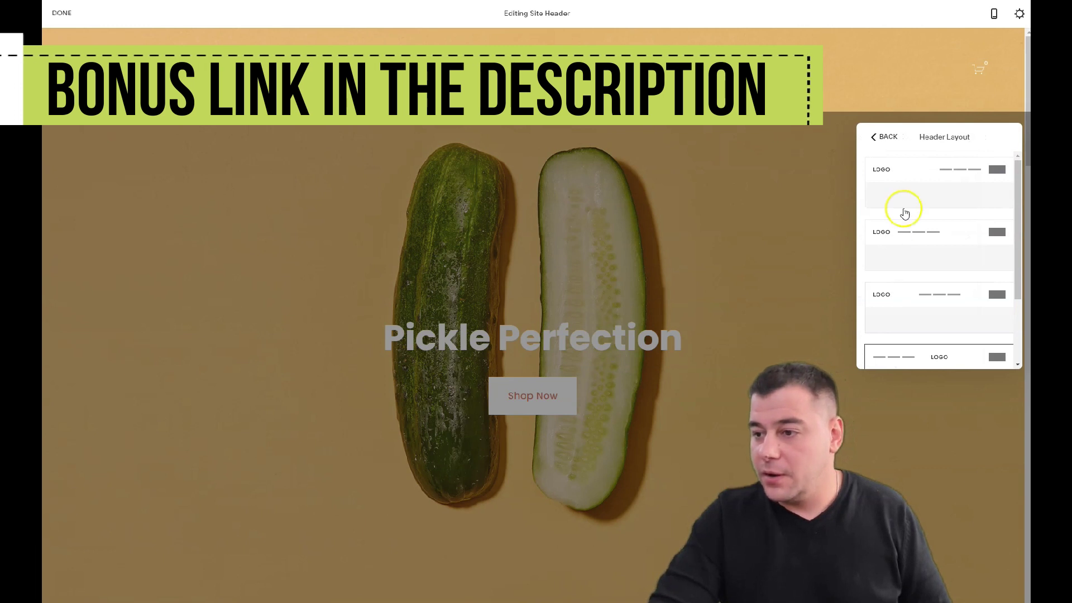
{"action": "scroll", "coordinate": [943, 240], "scroll_direction": "down", "scroll_amount": 2}
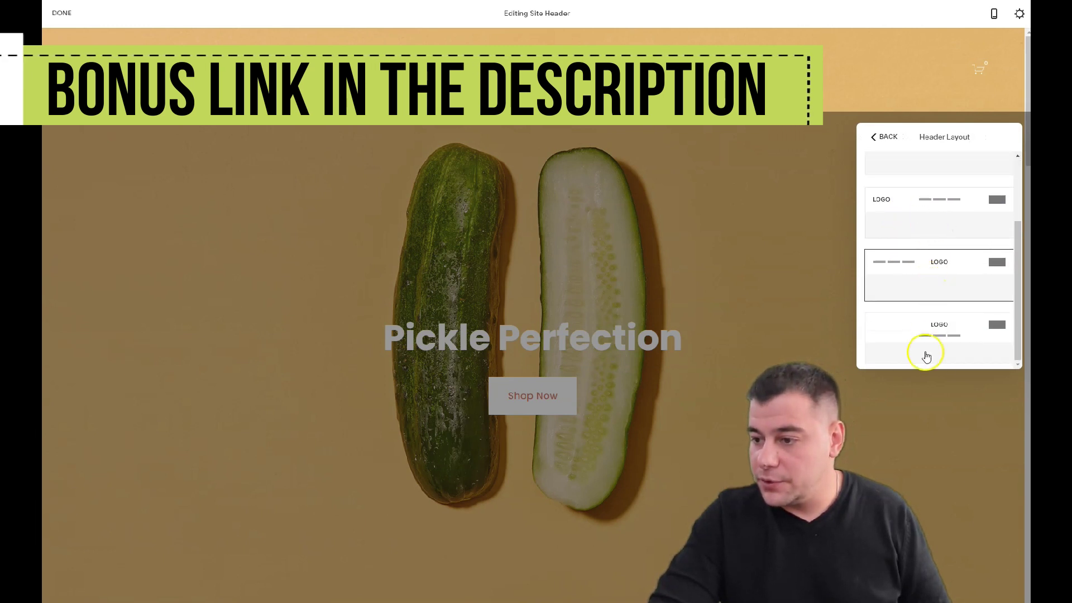
{"action": "left_click", "coordinate": [932, 329]}
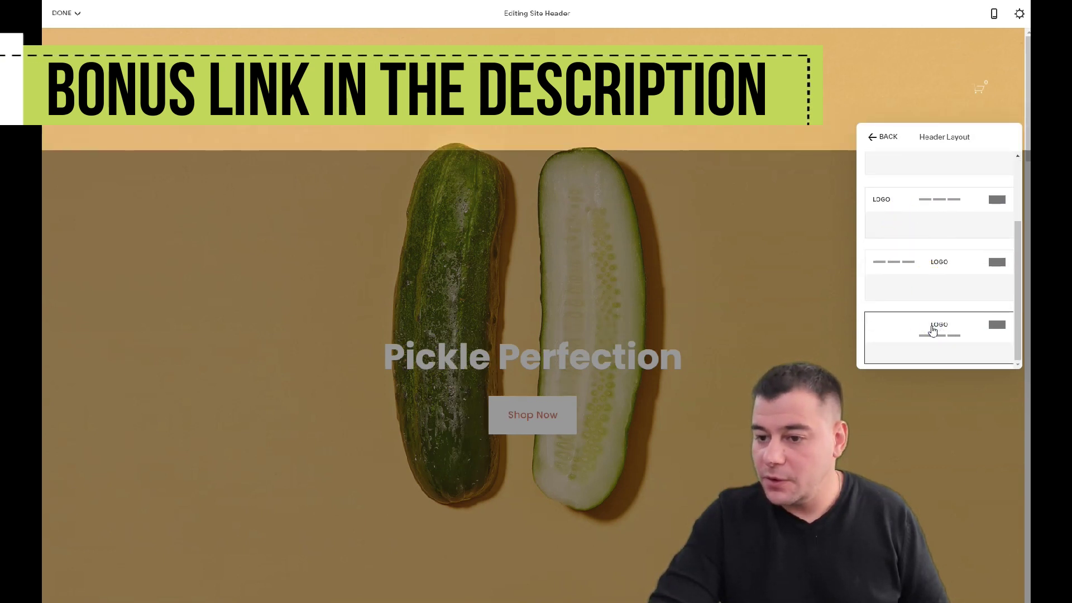
{"action": "left_click", "coordinate": [934, 271]}
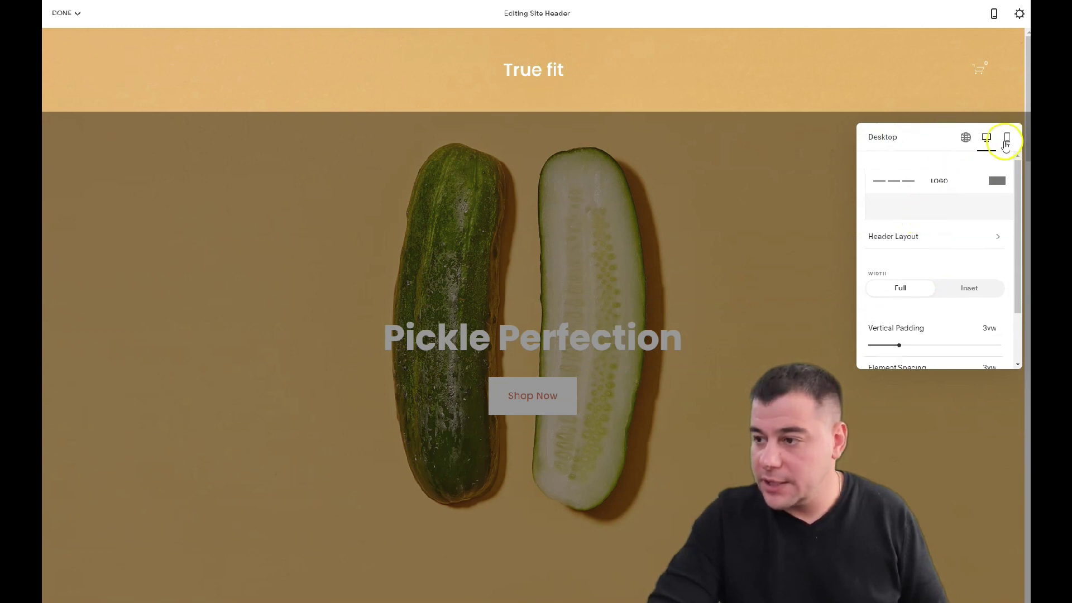
Try out alternative header layouts for the mobile version of the site.
{"action": "left_click", "coordinate": [1006, 138]}
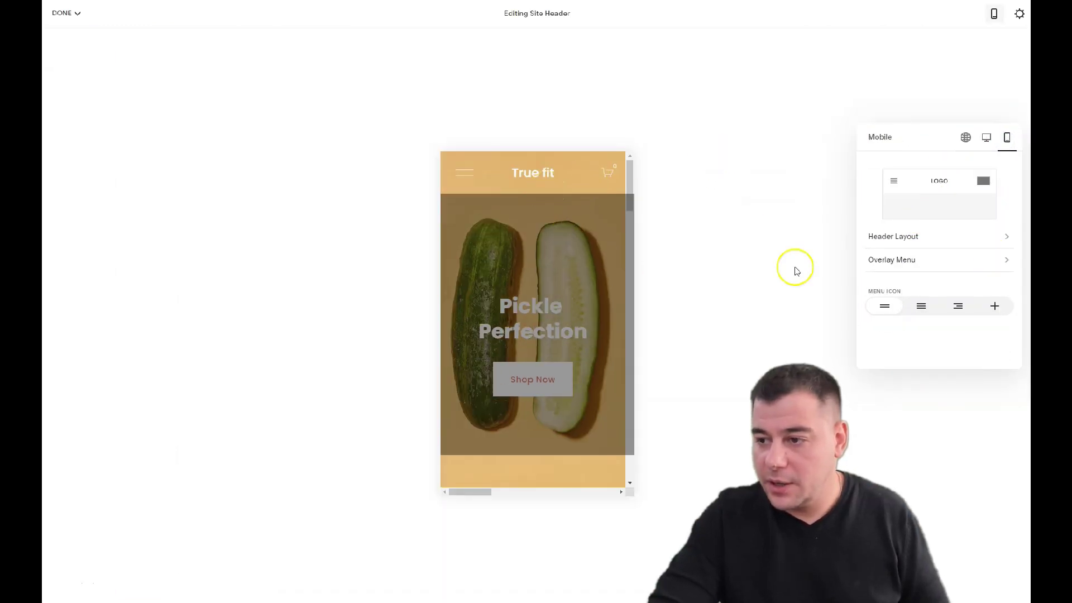
{"action": "left_click", "coordinate": [916, 235]}
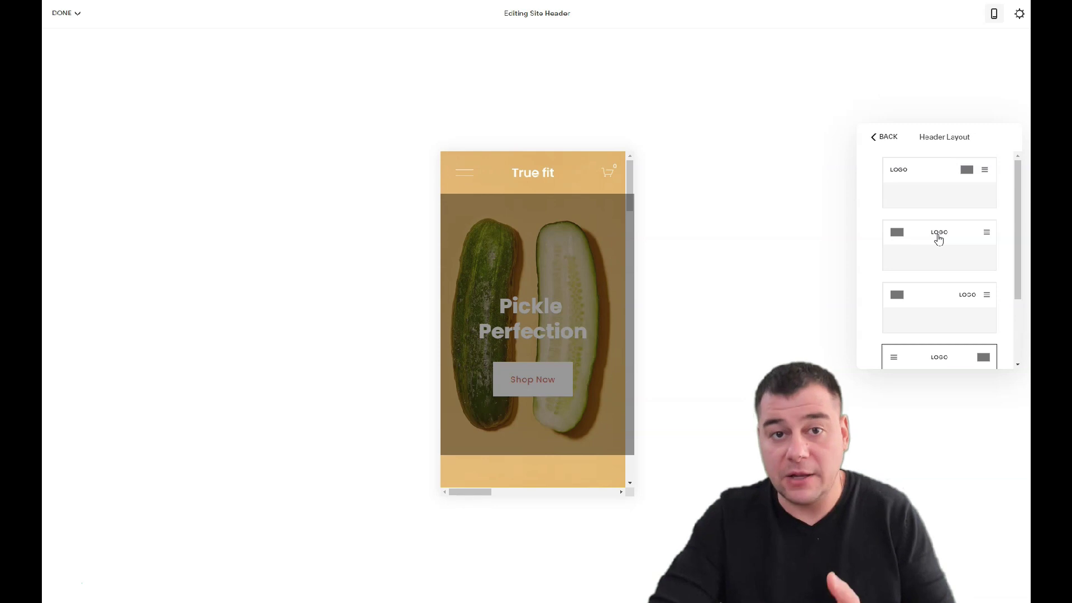
{"action": "scroll", "coordinate": [939, 238], "scroll_direction": "down", "scroll_amount": 2}
{"action": "left_click", "coordinate": [938, 215]}
{"action": "left_click", "coordinate": [956, 268]}
{"action": "left_click", "coordinate": [880, 139]}
Turn off the Cart and Account Login elements in the global site header settings.
{"action": "left_click", "coordinate": [982, 140]}
{"action": "left_click", "coordinate": [934, 239]}
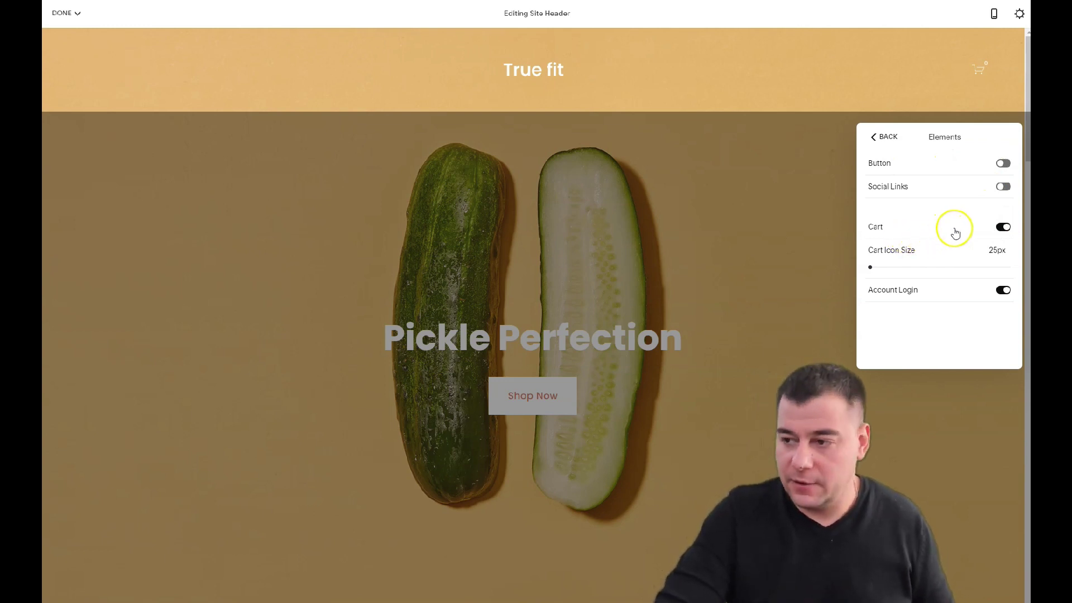
{"action": "left_click", "coordinate": [1003, 226]}
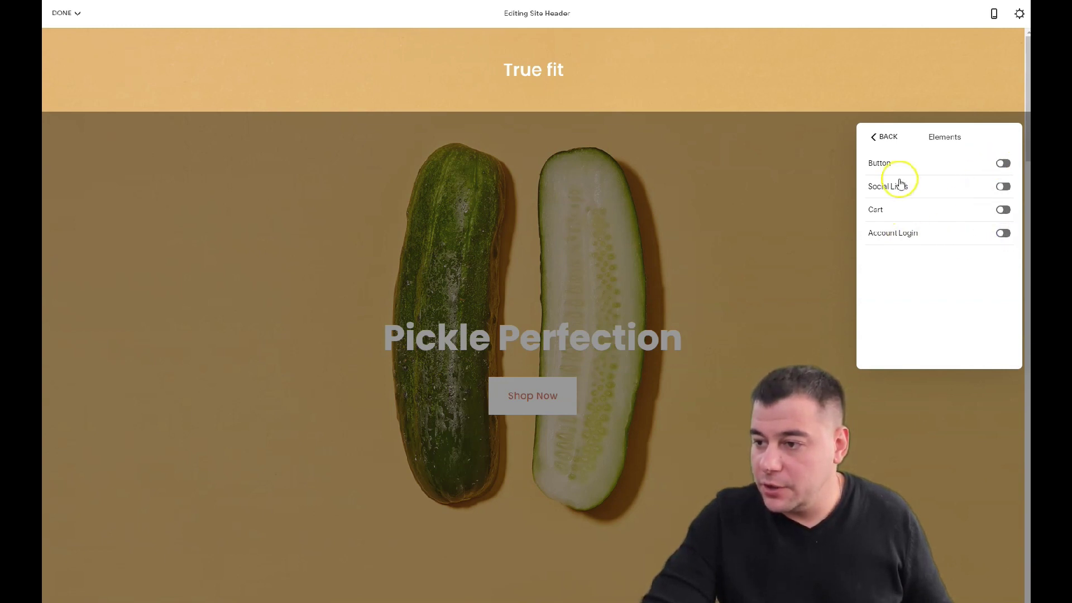
Enable the header's Get Started button and social links, and check which social links are set up.
{"action": "left_click", "coordinate": [1002, 164]}
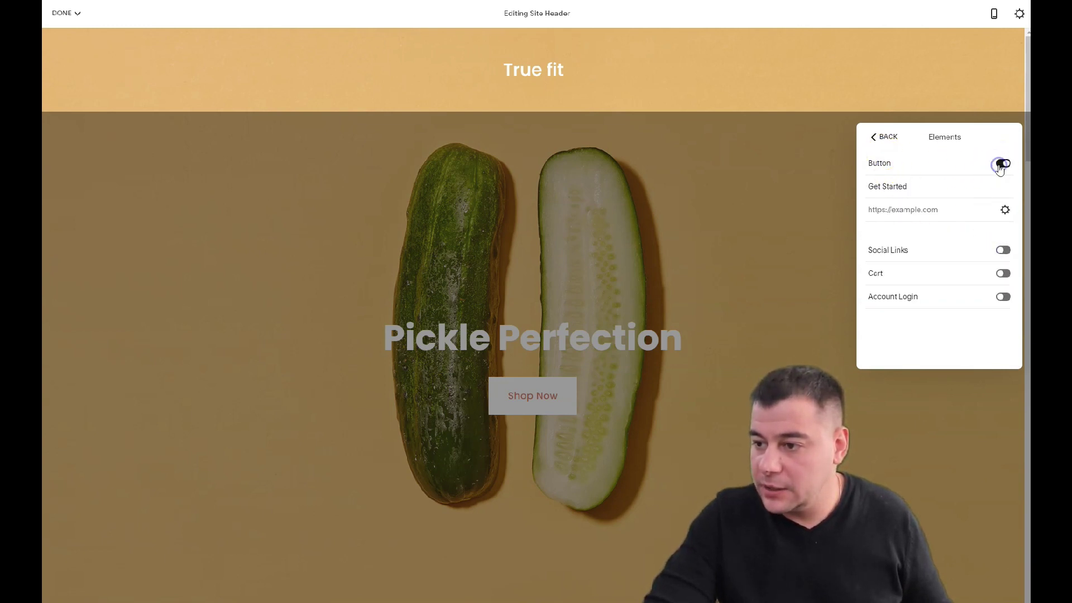
{"action": "left_click", "coordinate": [997, 251]}
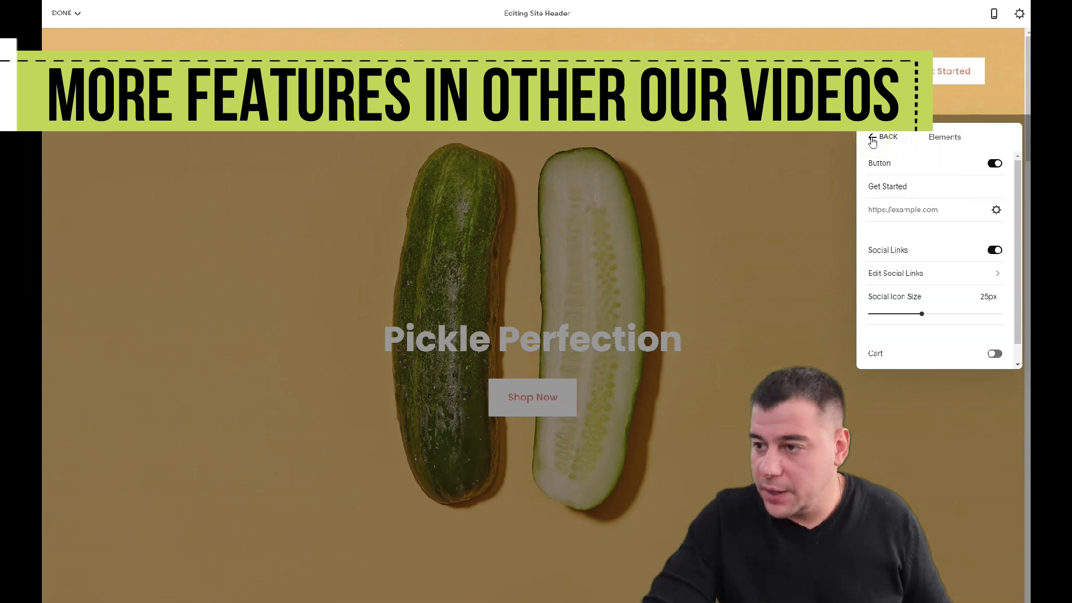
{"action": "left_click", "coordinate": [904, 274]}
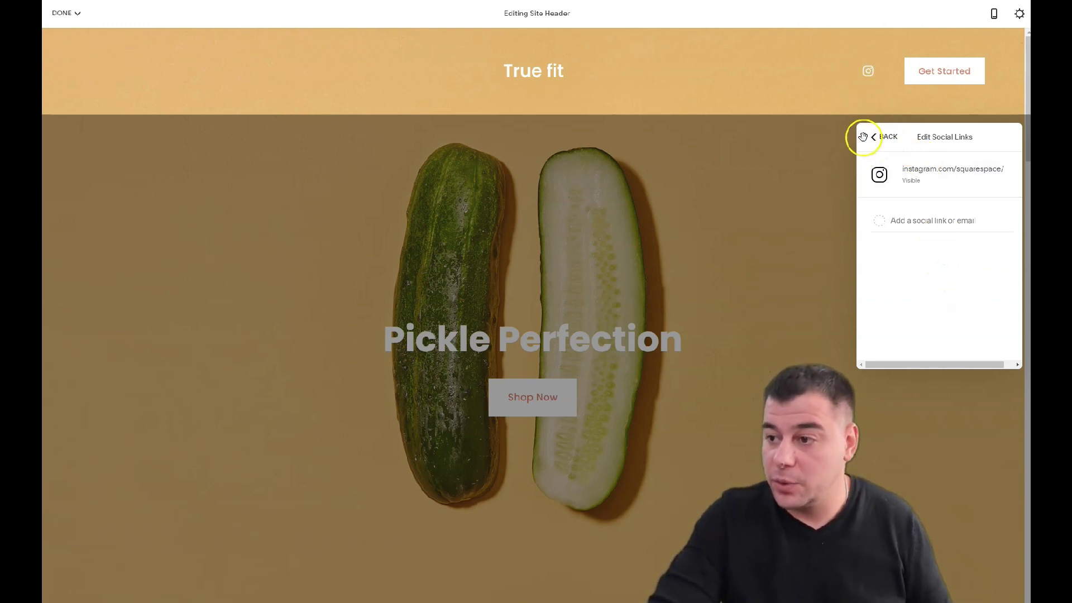
{"action": "left_click", "coordinate": [883, 137]}
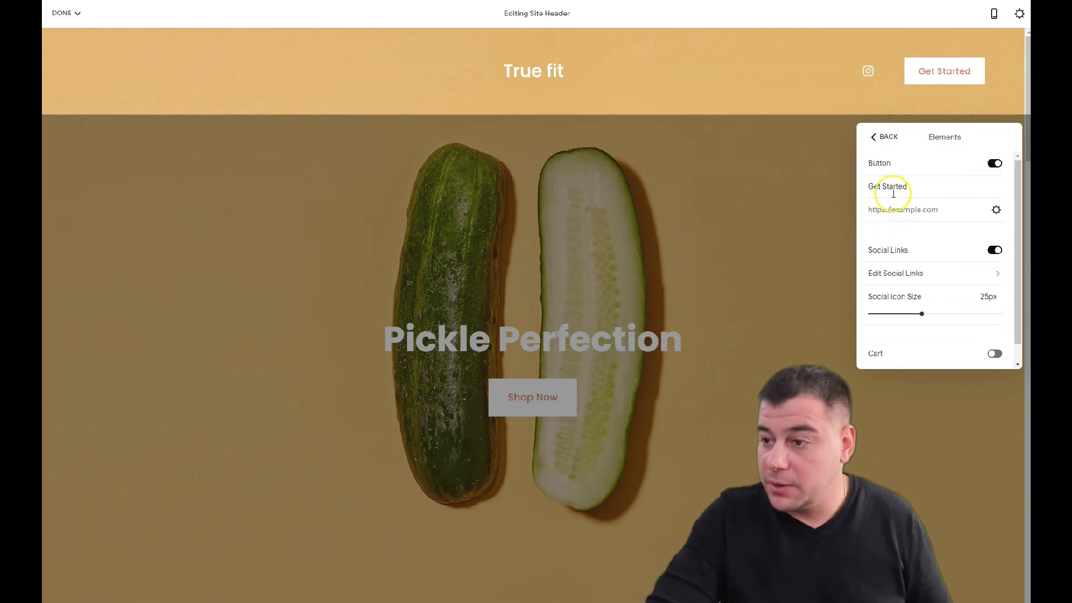
{"action": "left_click", "coordinate": [880, 137]}
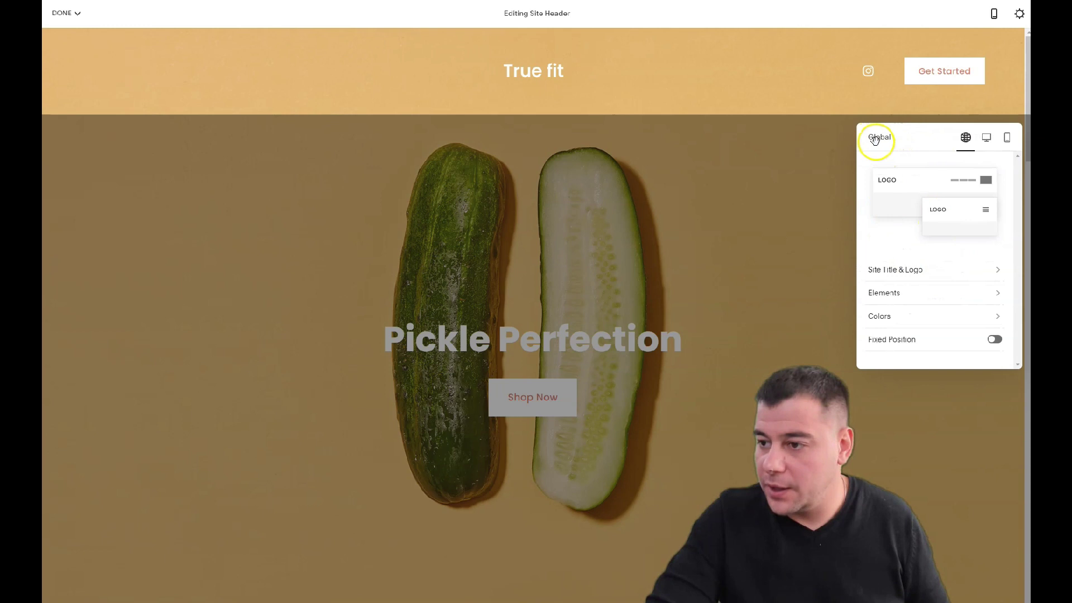
Close the site header settings and look through the sections of the Home page.
{"action": "left_click", "coordinate": [829, 159]}
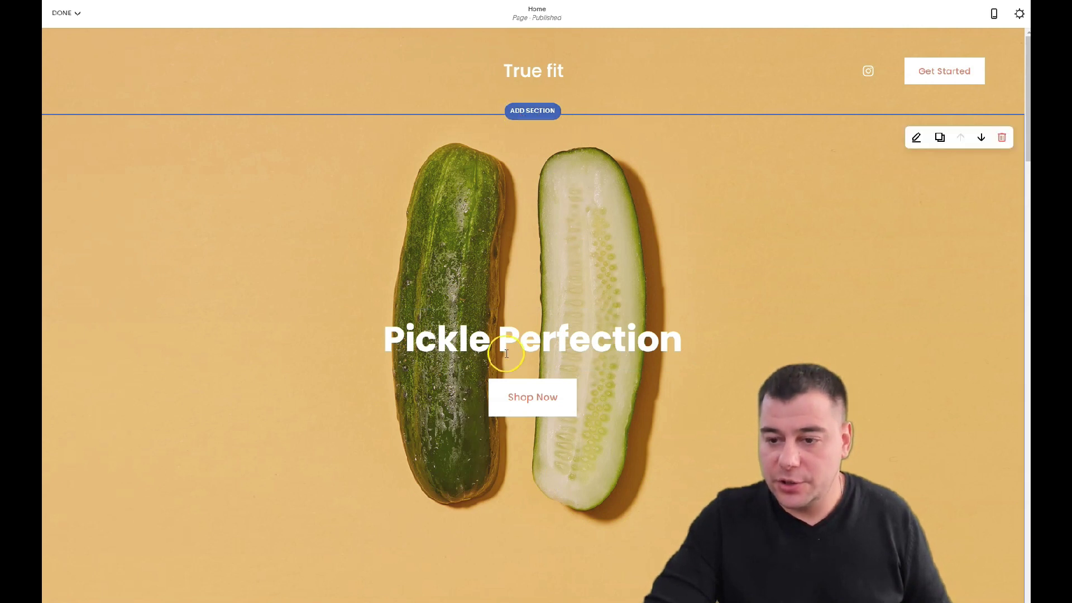
{"action": "scroll", "coordinate": [555, 486], "scroll_direction": "down", "scroll_amount": 4}
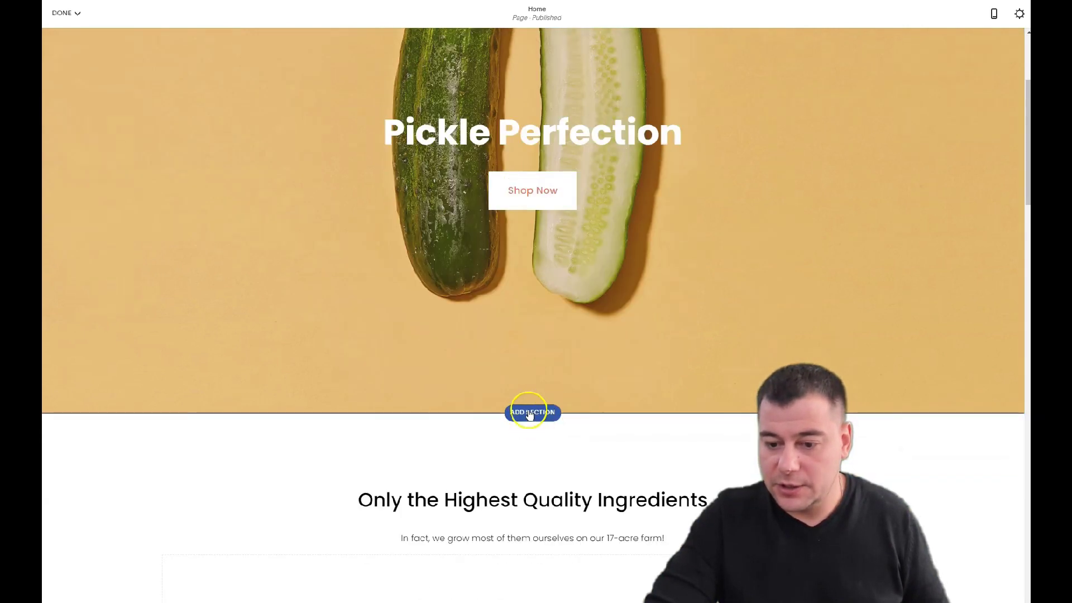
{"action": "scroll", "coordinate": [531, 413], "scroll_direction": "down", "scroll_amount": 5}
{"action": "scroll", "coordinate": [530, 366], "scroll_direction": "down", "scroll_amount": 5}
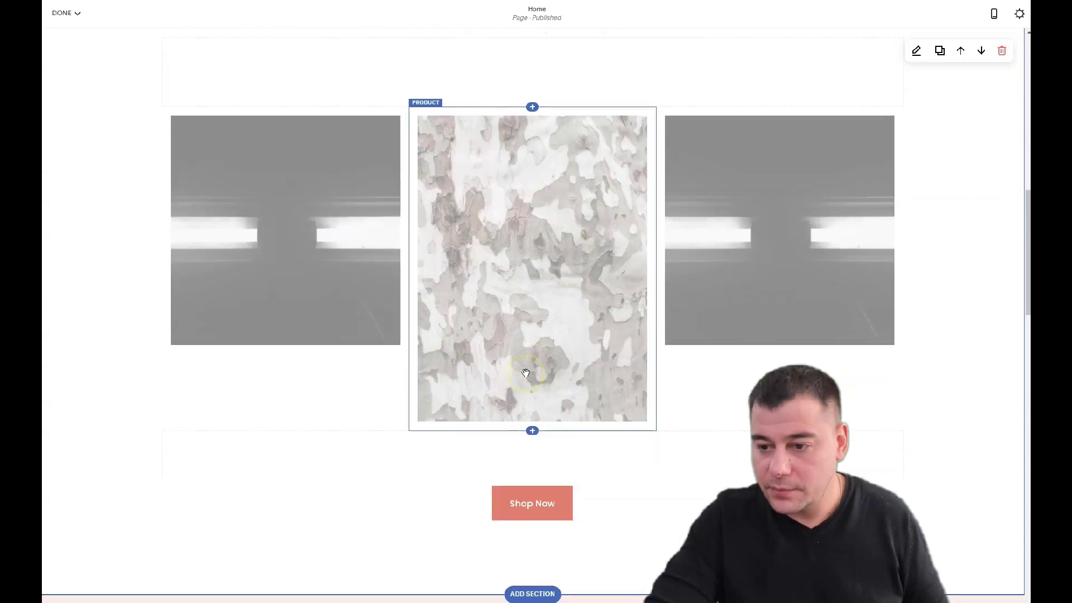
{"action": "scroll", "coordinate": [525, 372], "scroll_direction": "down", "scroll_amount": 20}
{"action": "scroll", "coordinate": [528, 379], "scroll_direction": "down", "scroll_amount": 3}
{"action": "scroll", "coordinate": [528, 379], "scroll_direction": "up", "scroll_amount": 20}
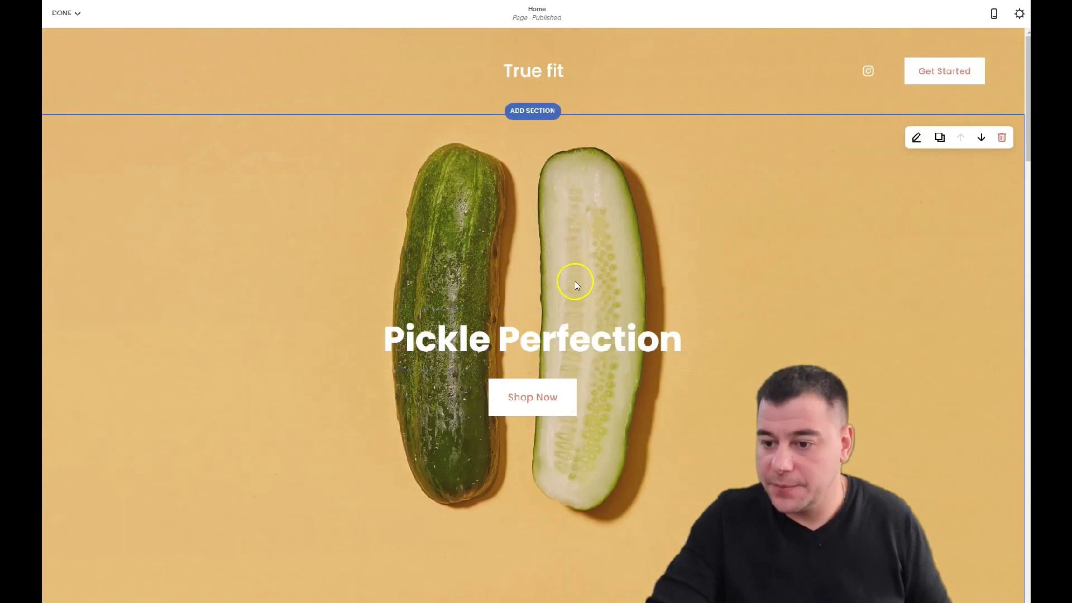
{"action": "mouse_move", "coordinate": [555, 57]}
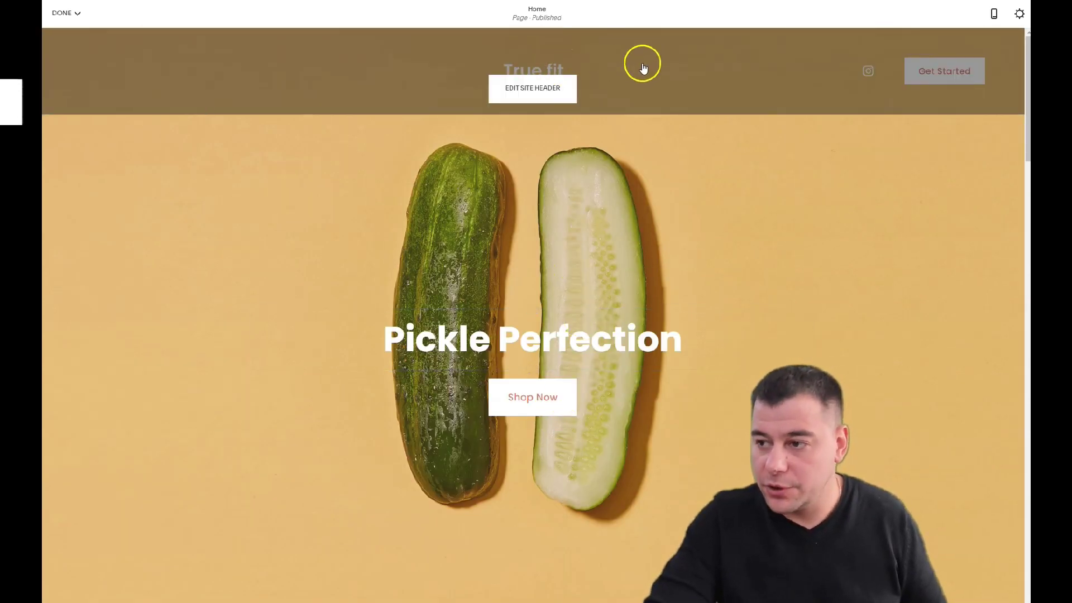
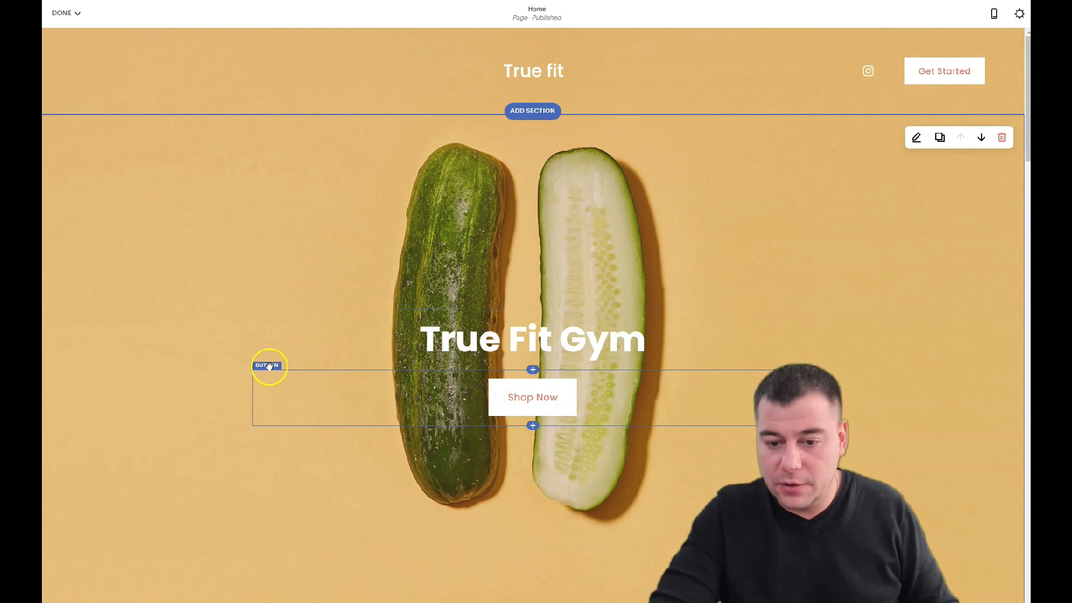
Change the label of the hero section's Shop Now button to Book Now.
{"action": "left_click", "coordinate": [301, 356]}
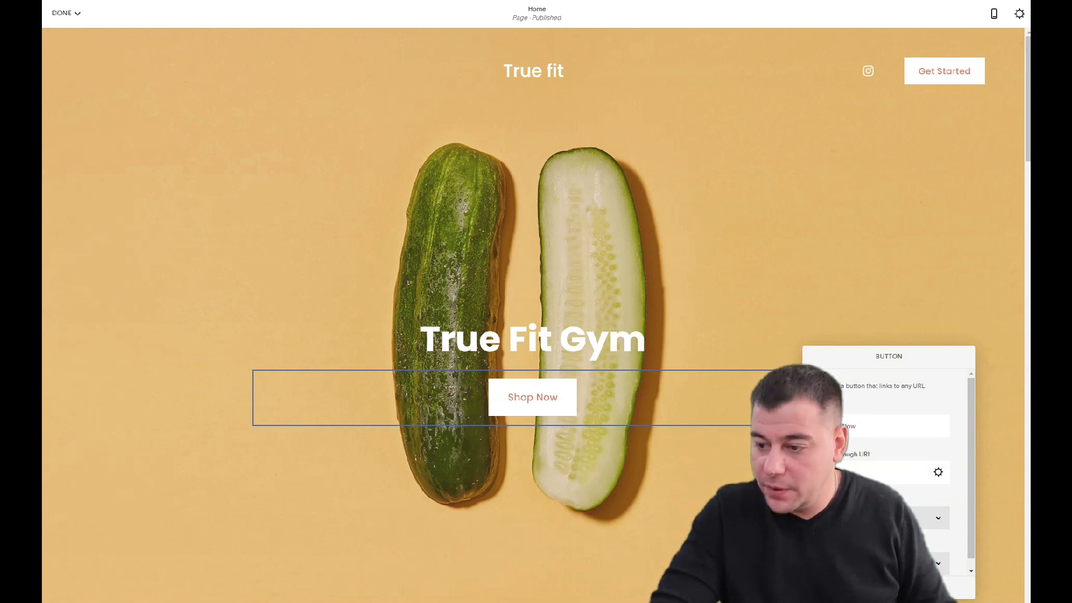
{"action": "type", "text": "Book"}
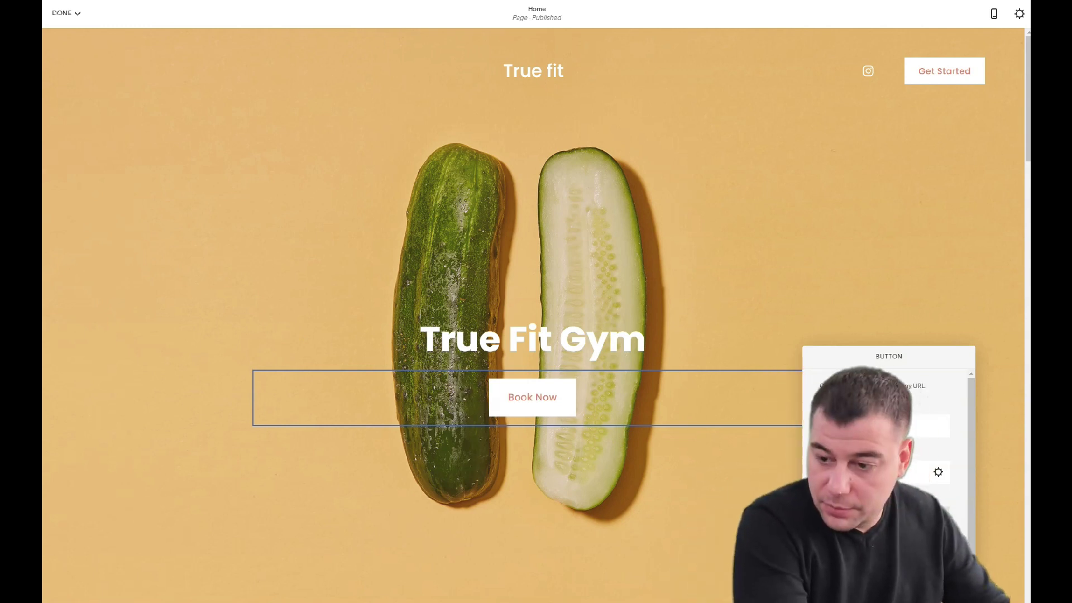
{"action": "left_click", "coordinate": [746, 177]}
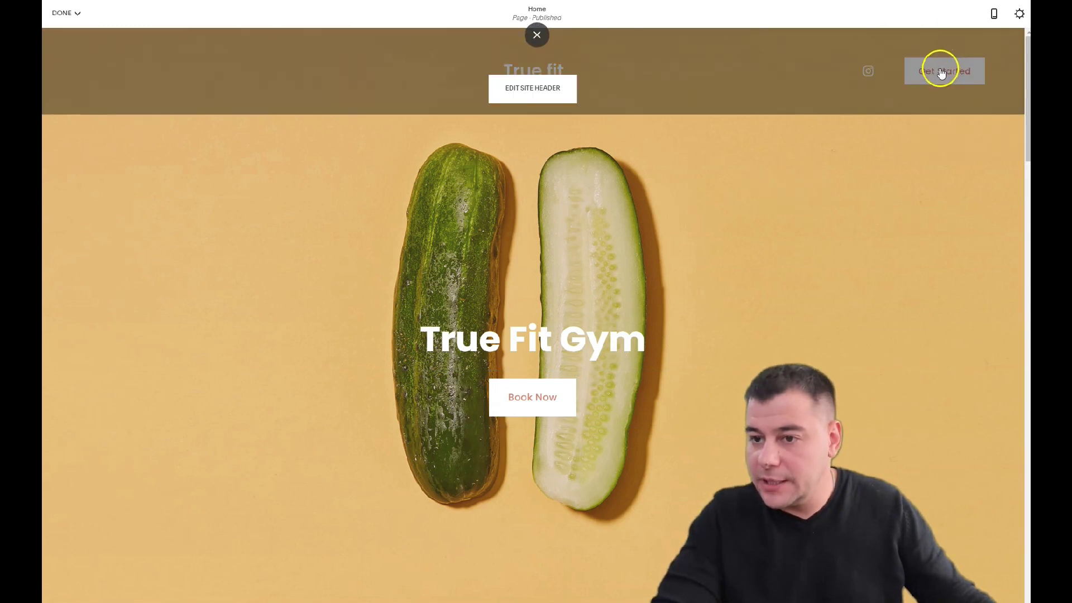
Change the Get Started button's text in the site header elements to Book Now.
{"action": "left_click", "coordinate": [537, 89]}
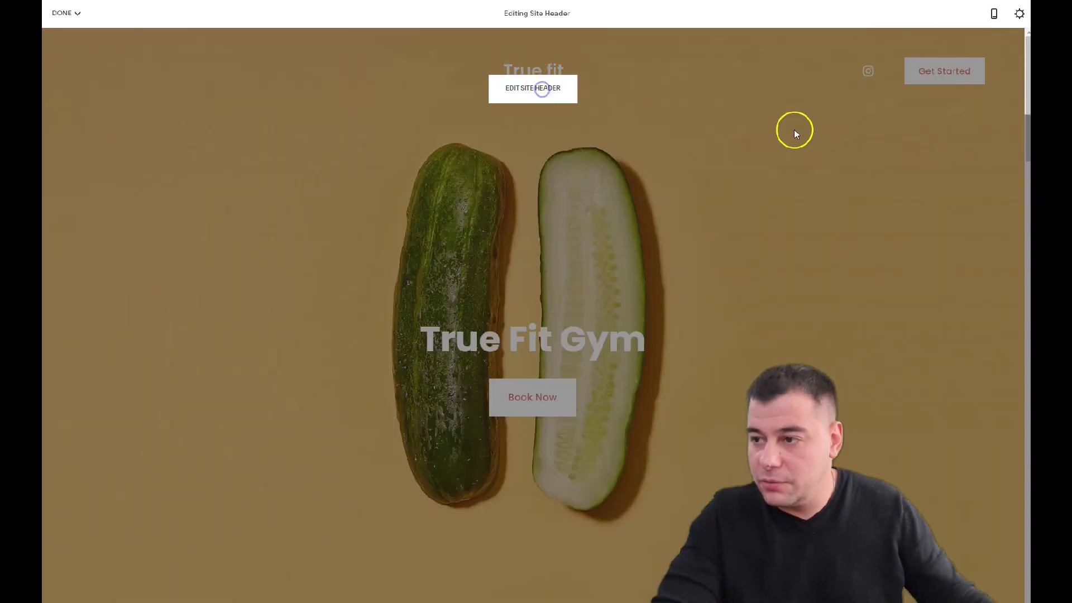
{"action": "left_click", "coordinate": [956, 297]}
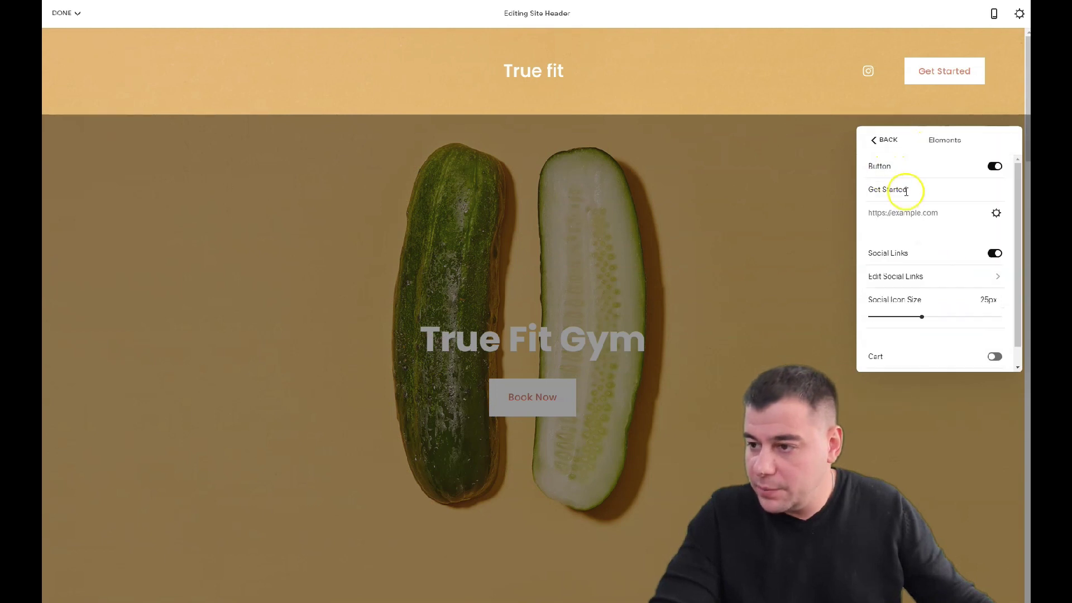
{"action": "type", "text": "Book Now"}
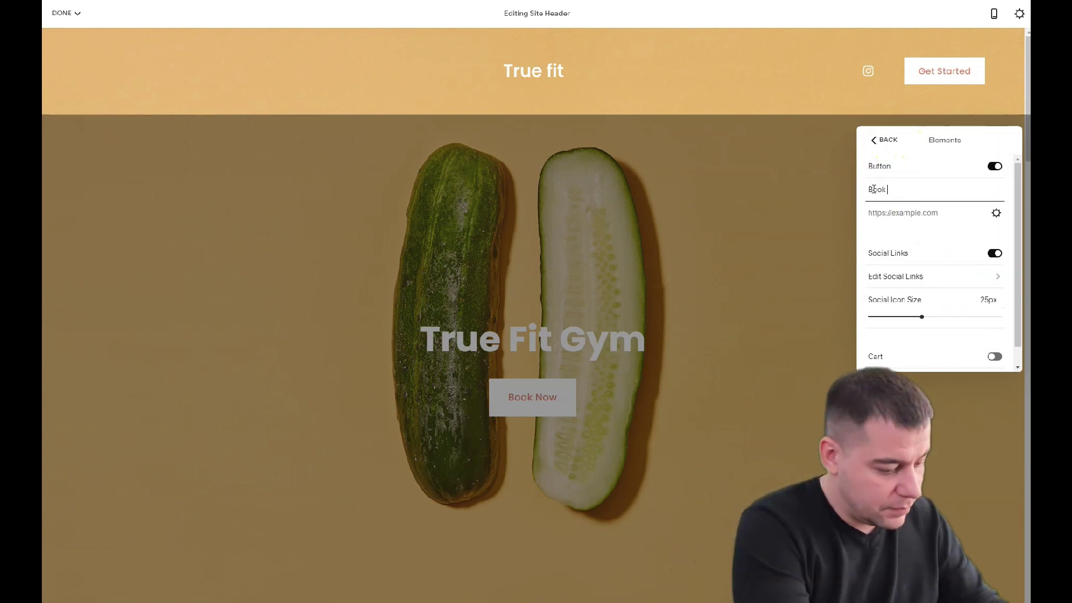
{"action": "left_click", "coordinate": [801, 223]}
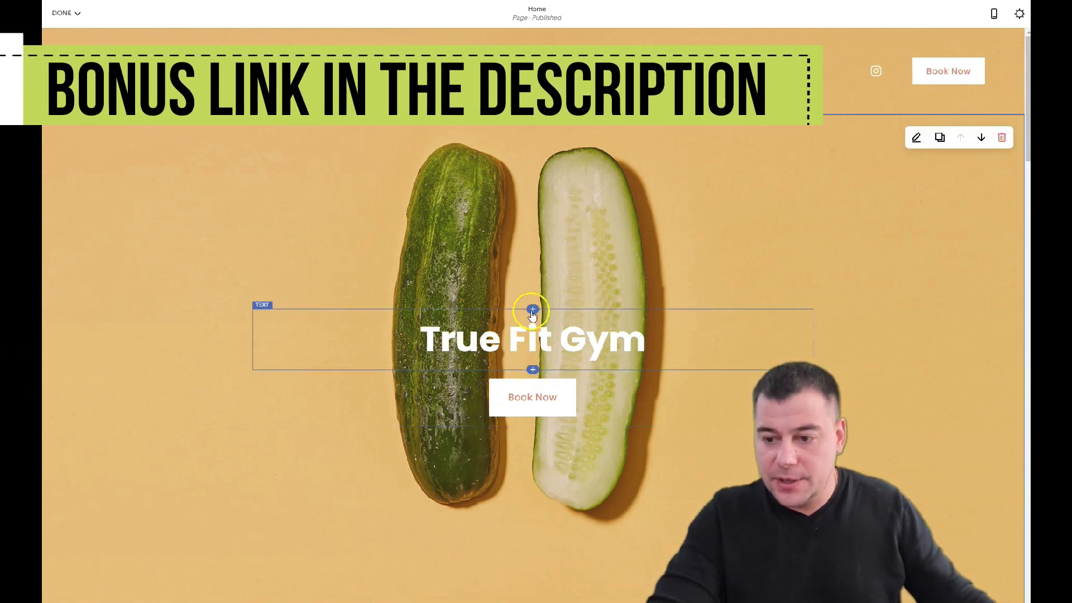
Add a text block between the True Fit Gym heading and the button reading "Your first training is for free. Try it".
{"action": "left_click", "coordinate": [532, 370]}
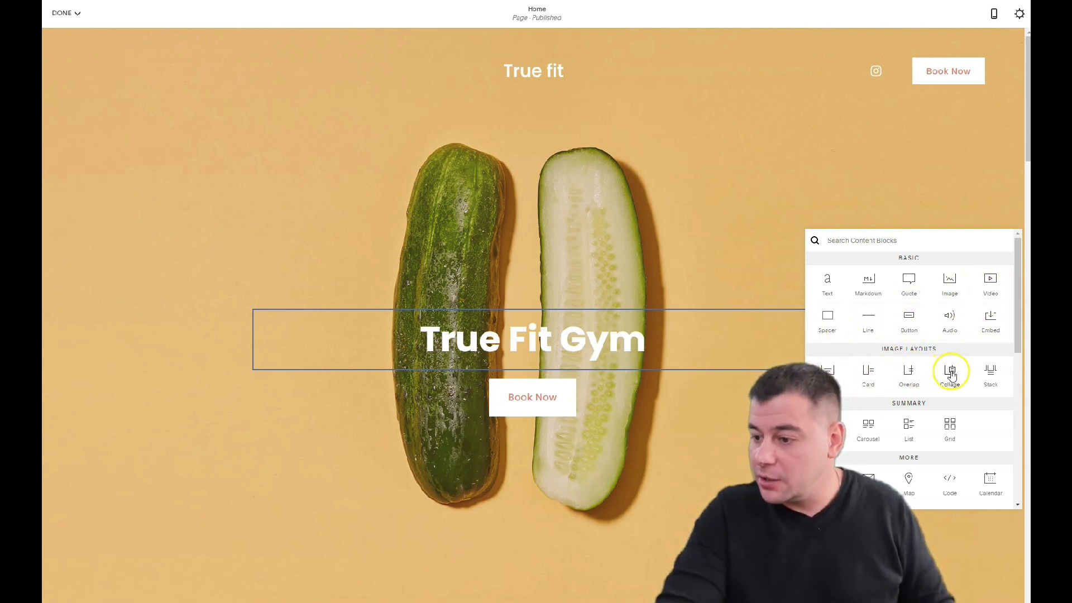
{"action": "scroll", "coordinate": [956, 381], "scroll_direction": "down", "scroll_amount": 10}
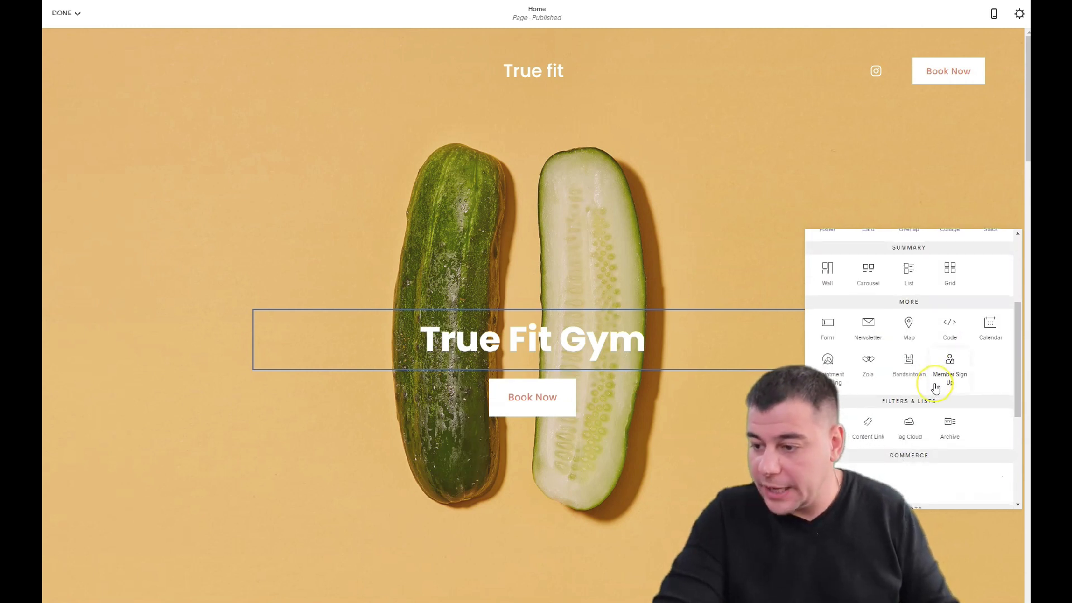
{"action": "scroll", "coordinate": [936, 387], "scroll_direction": "down", "scroll_amount": 3}
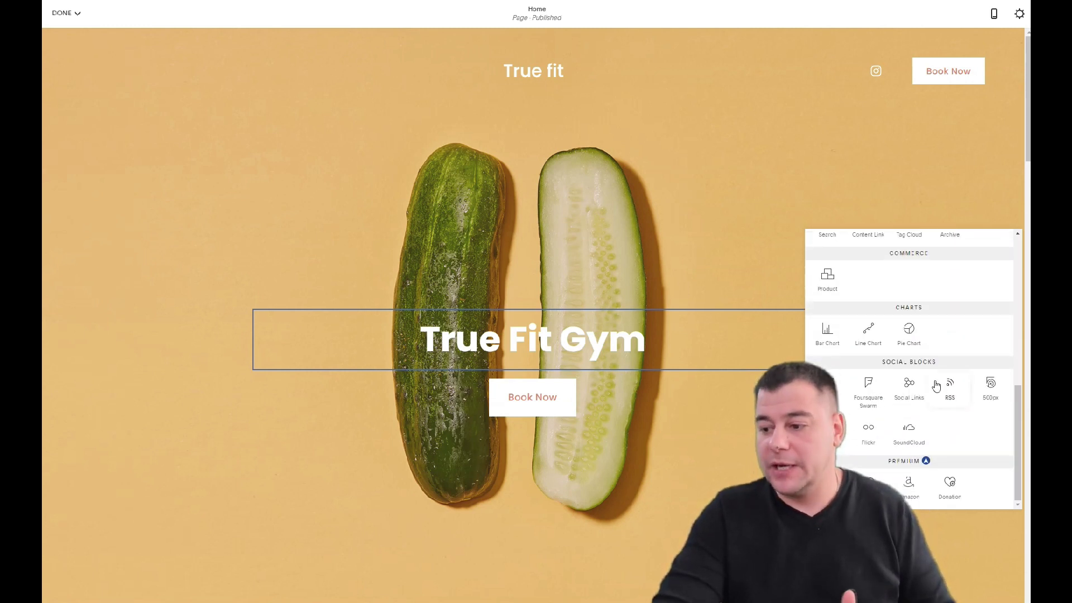
{"action": "scroll", "coordinate": [936, 387], "scroll_direction": "up", "scroll_amount": 12}
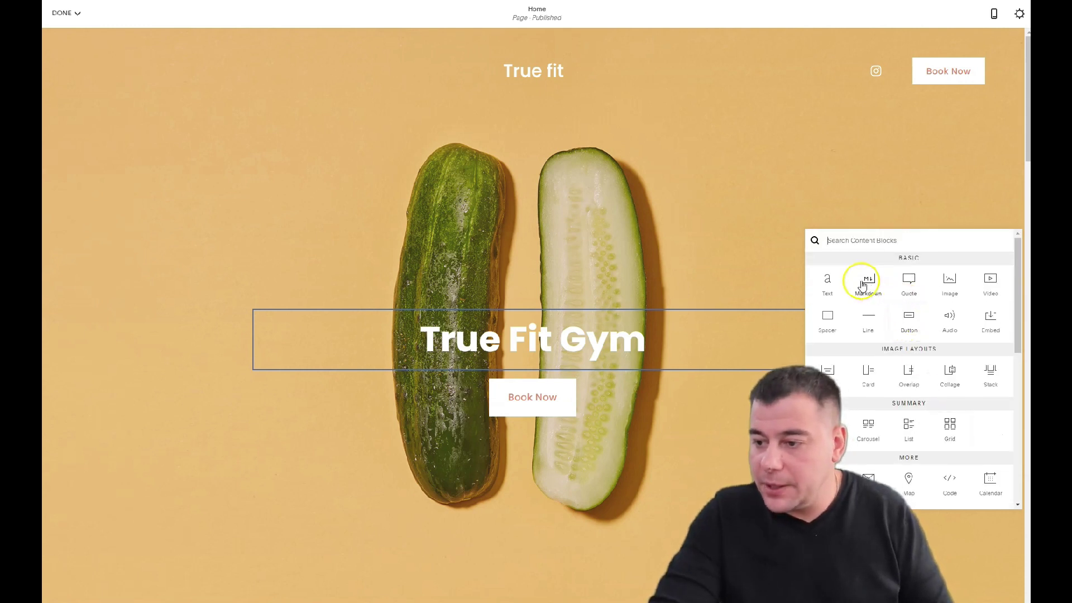
{"action": "left_click", "coordinate": [832, 287]}
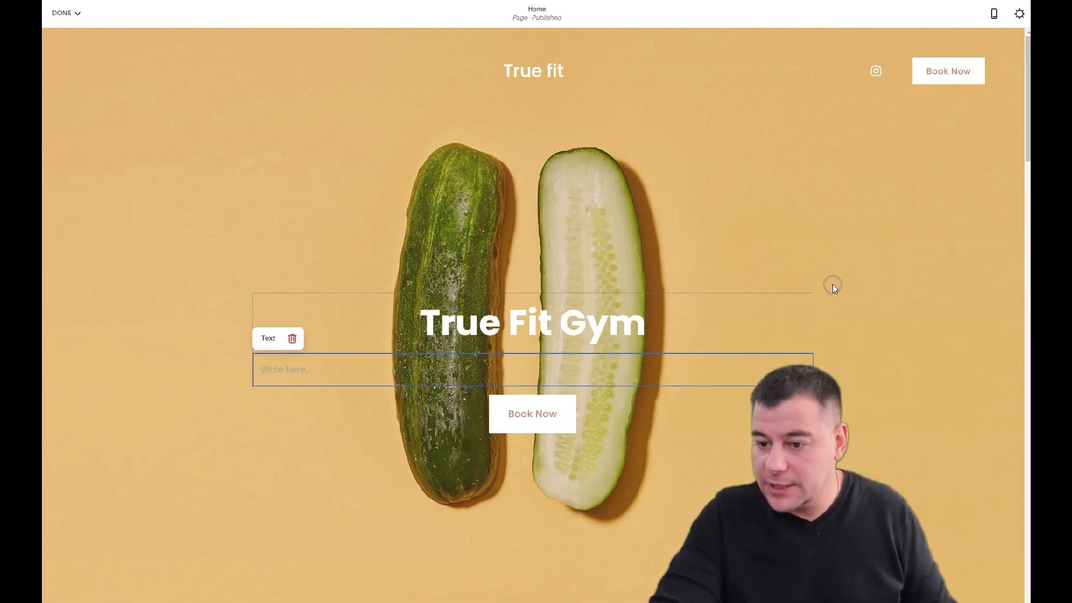
{"action": "left_click", "coordinate": [311, 369]}
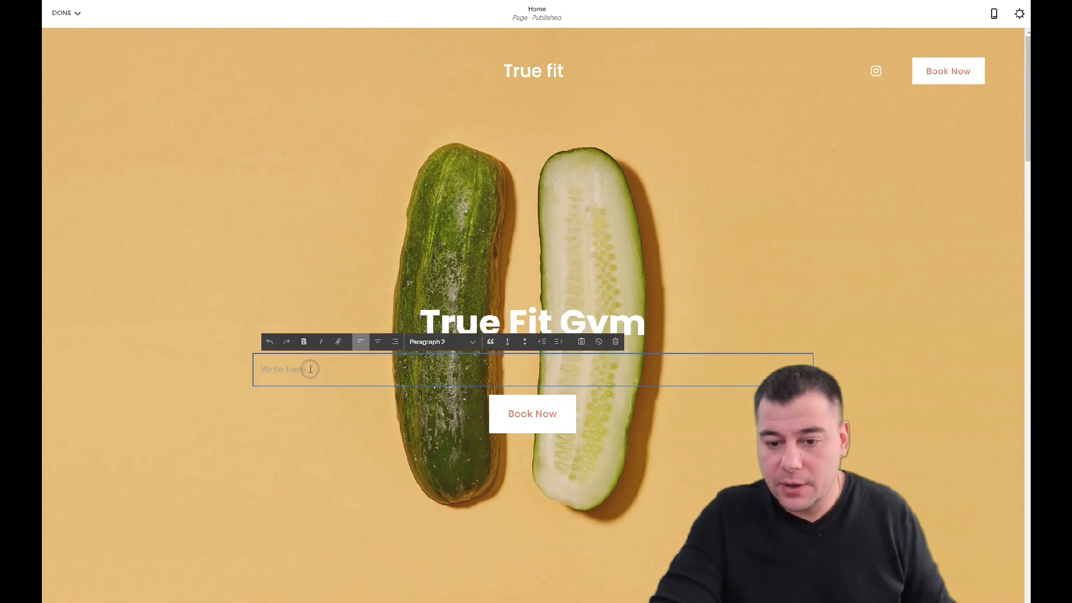
{"action": "type", "text": "Your first training is for free. Try it"}
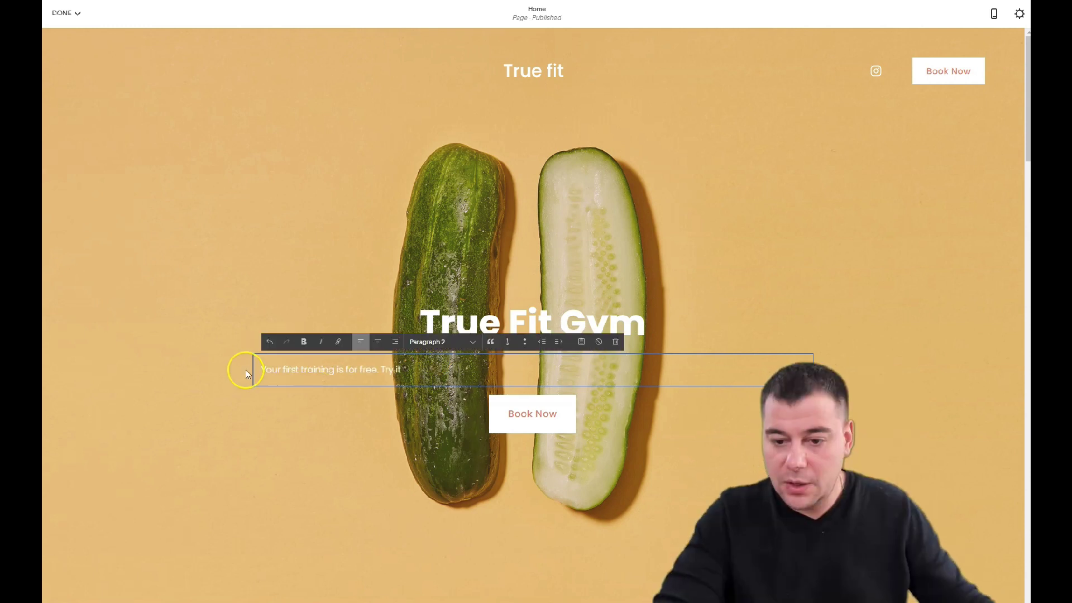
Center the new tagline in the hero section and format it as Heading 2.
{"action": "left_click", "coordinate": [378, 343]}
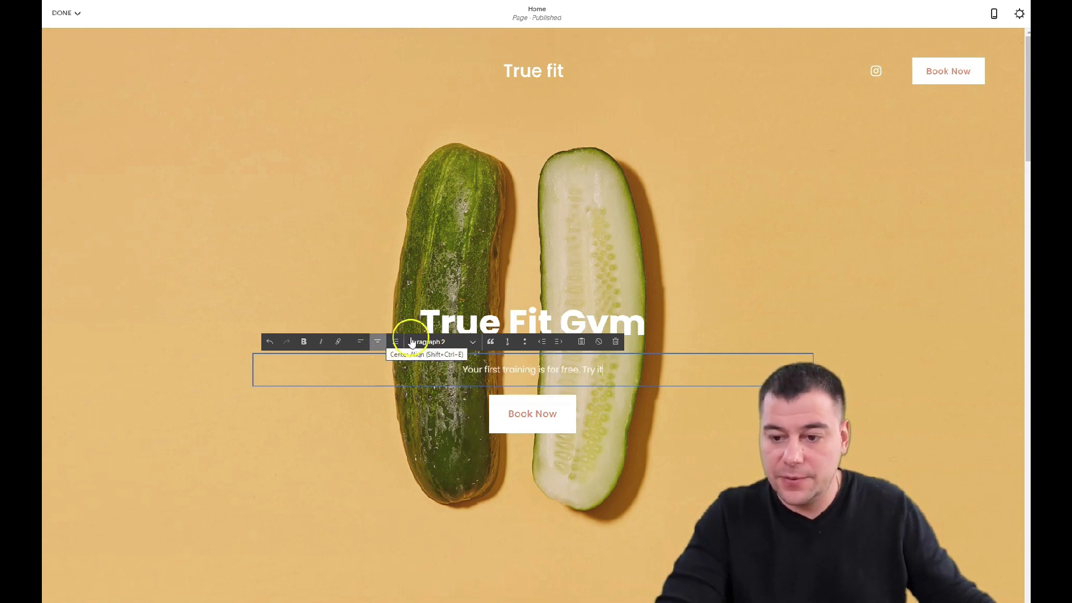
{"action": "left_click", "coordinate": [472, 343]}
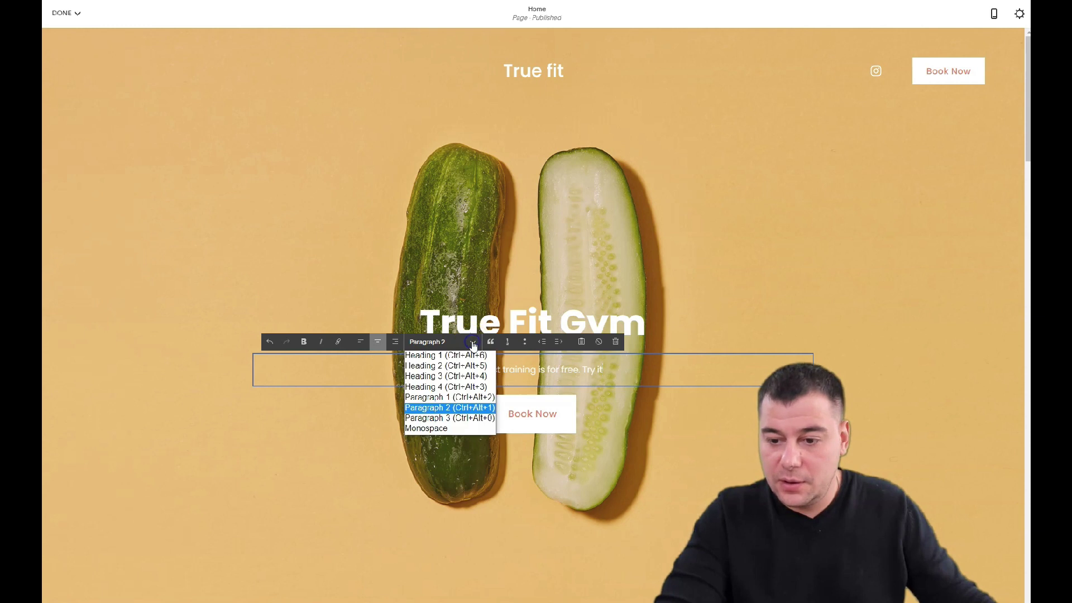
{"action": "left_click", "coordinate": [424, 363]}
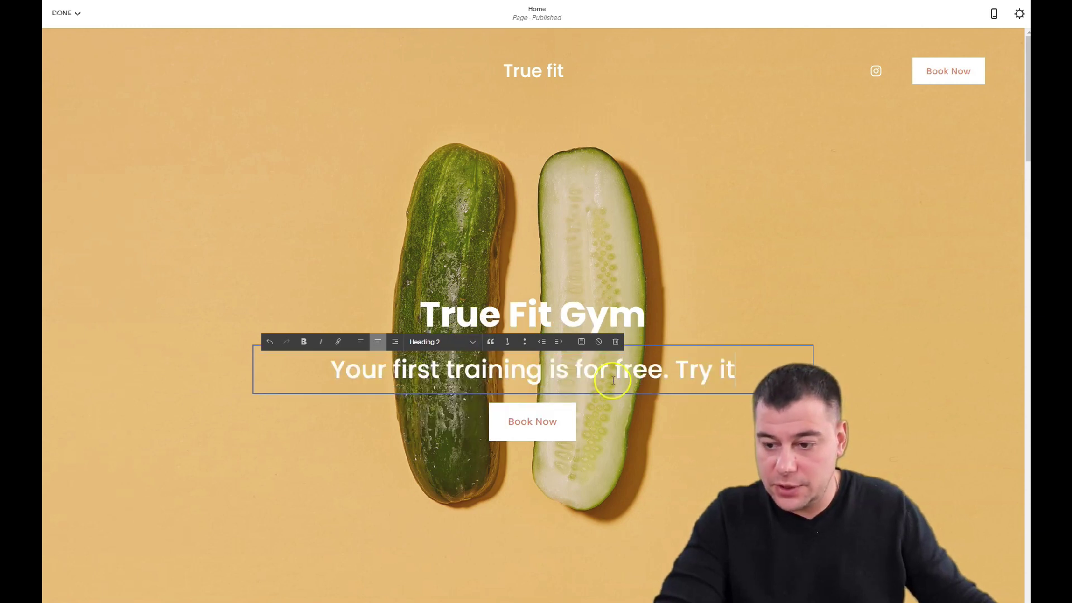
{"action": "left_click", "coordinate": [647, 461]}
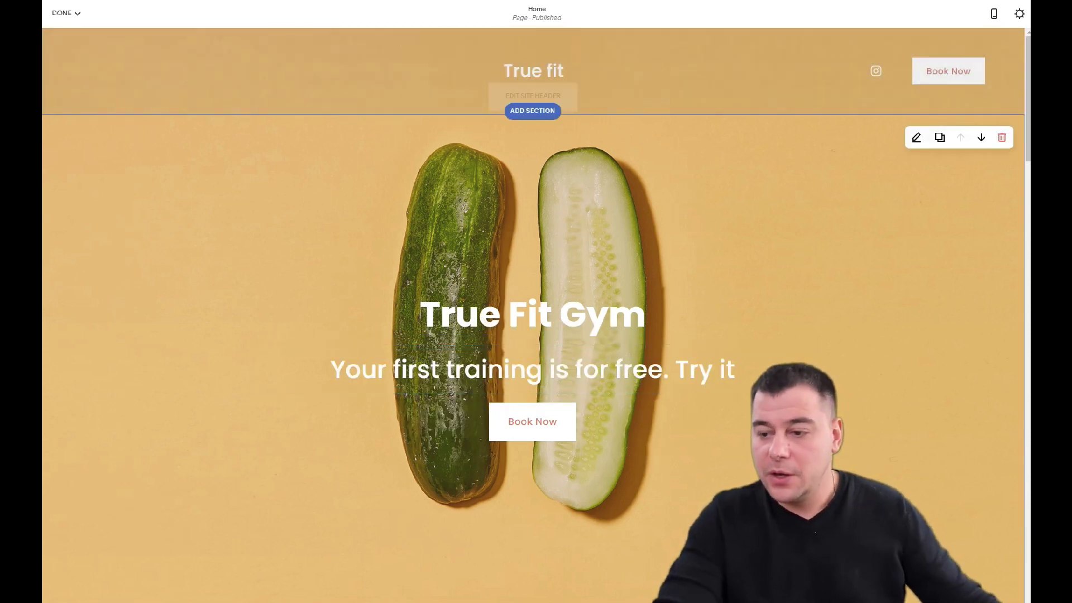
{"action": "scroll", "coordinate": [642, 279], "scroll_direction": "down", "scroll_amount": 3}
{"action": "scroll", "coordinate": [642, 279], "scroll_direction": "up", "scroll_amount": 3}
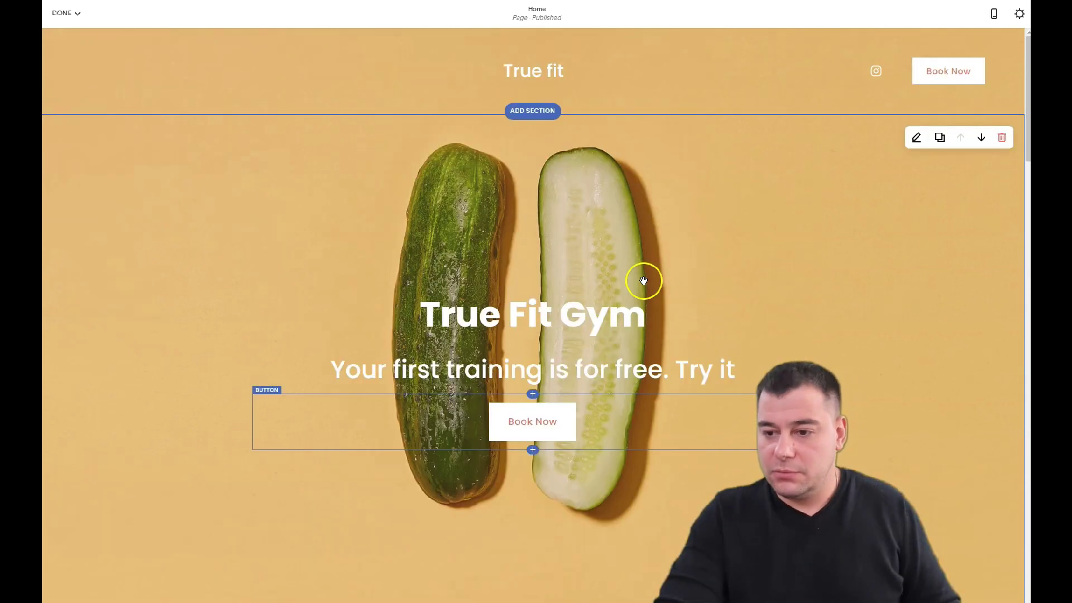
{"action": "left_click", "coordinate": [916, 137]}
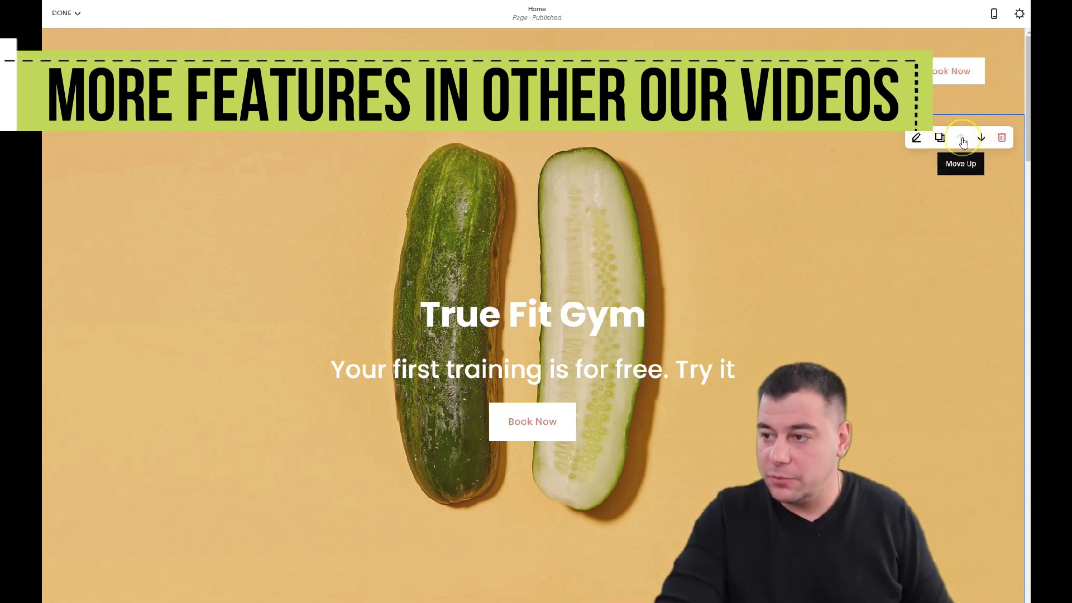
{"action": "left_click", "coordinate": [654, 59]}
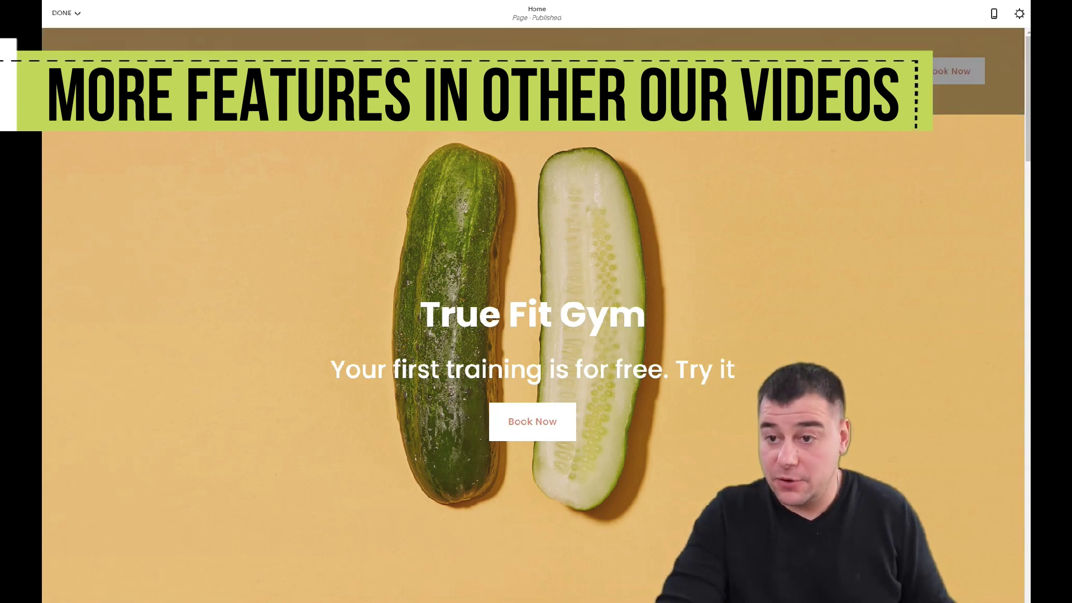
{"action": "mouse_move", "coordinate": [801, 162]}
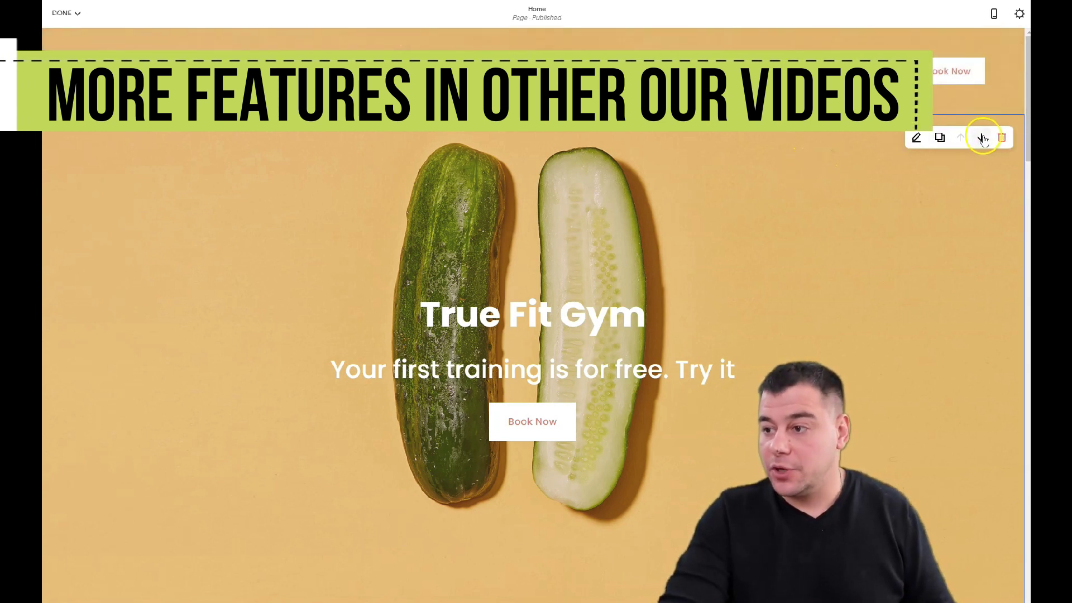
{"action": "scroll", "coordinate": [904, 191], "scroll_direction": "down", "scroll_amount": 5}
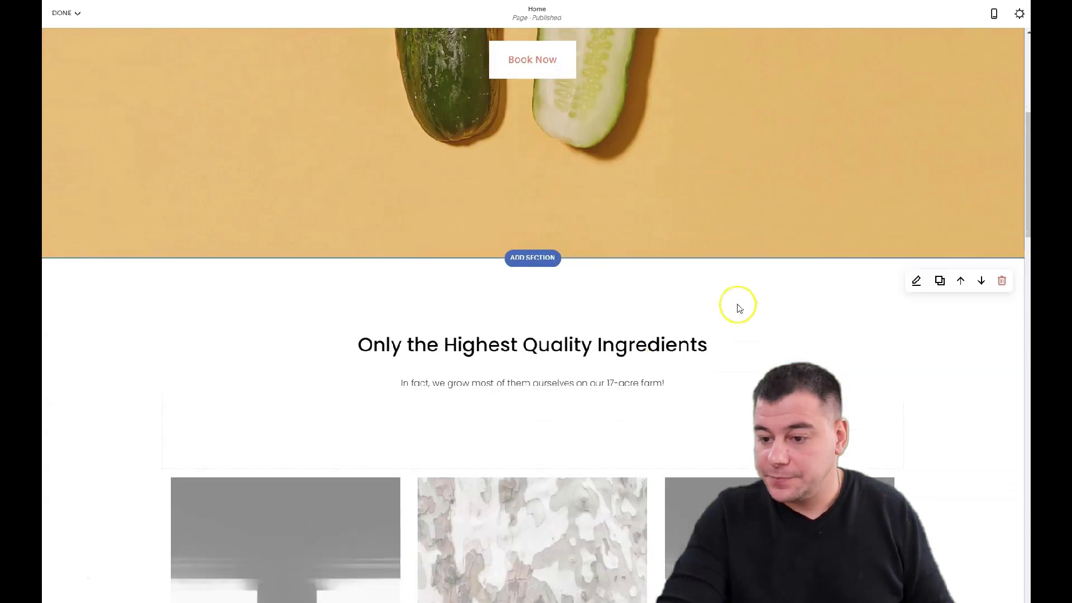
{"action": "scroll", "coordinate": [724, 294], "scroll_direction": "up", "scroll_amount": 5}
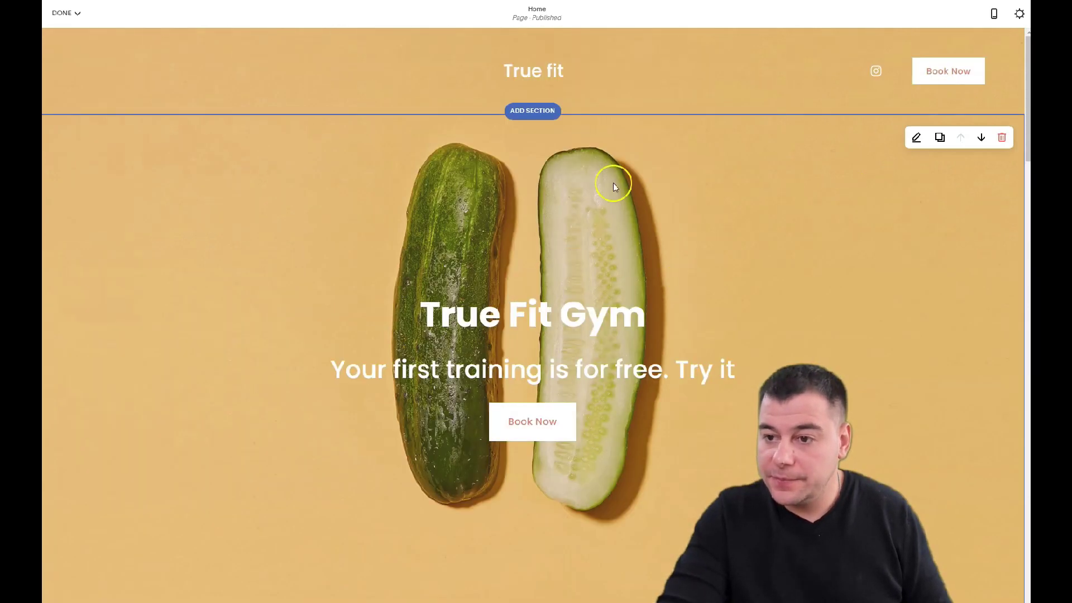
In the hero section's format settings, try section height S and restore L, and set the content width to S after comparing widths.
{"action": "left_click", "coordinate": [917, 137]}
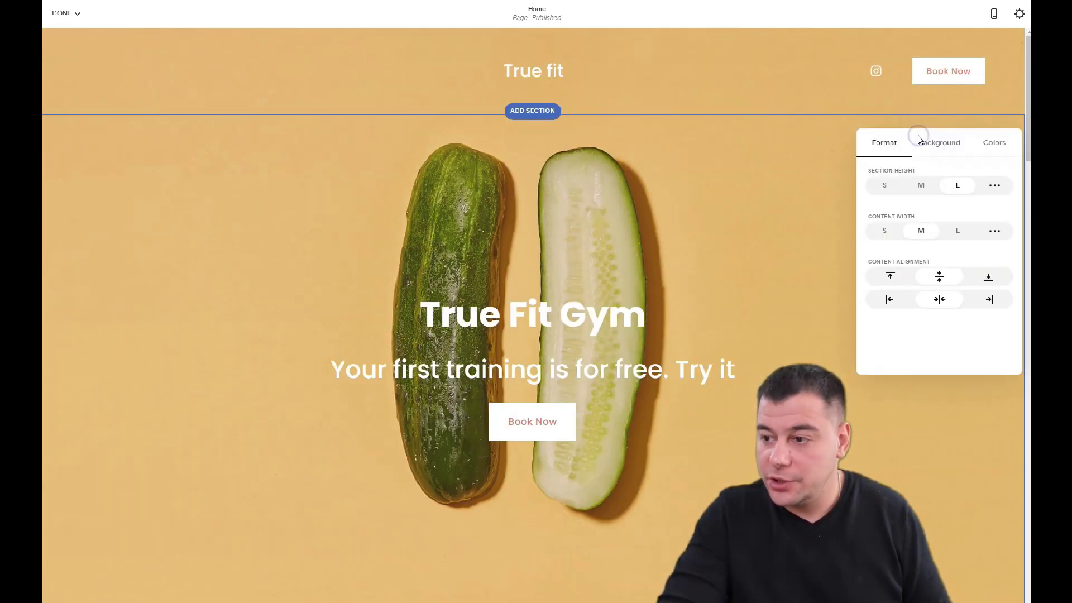
{"action": "left_click", "coordinate": [882, 186]}
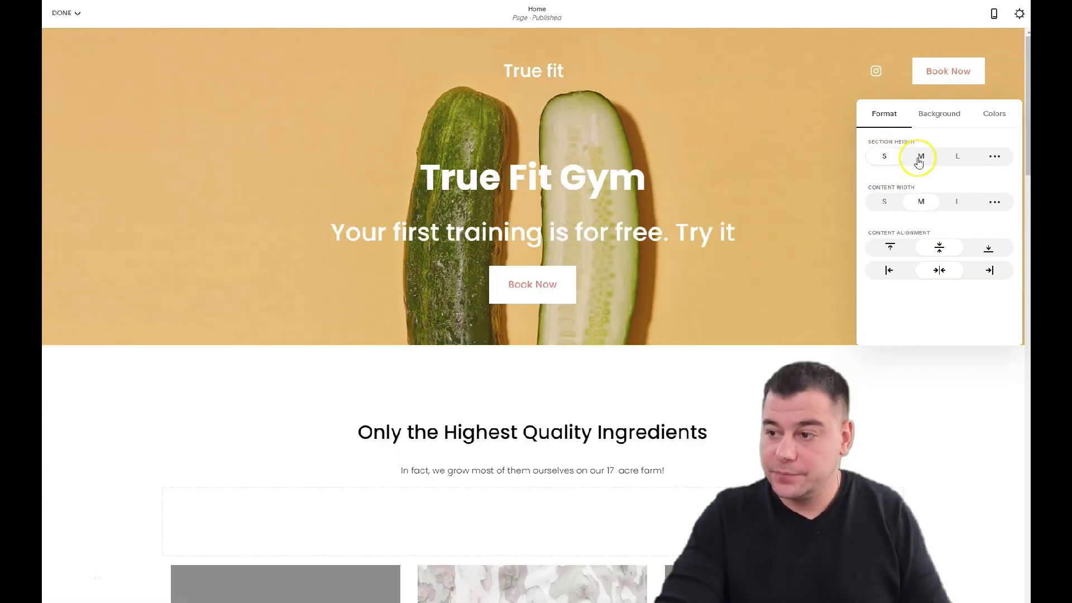
{"action": "left_click", "coordinate": [956, 159]}
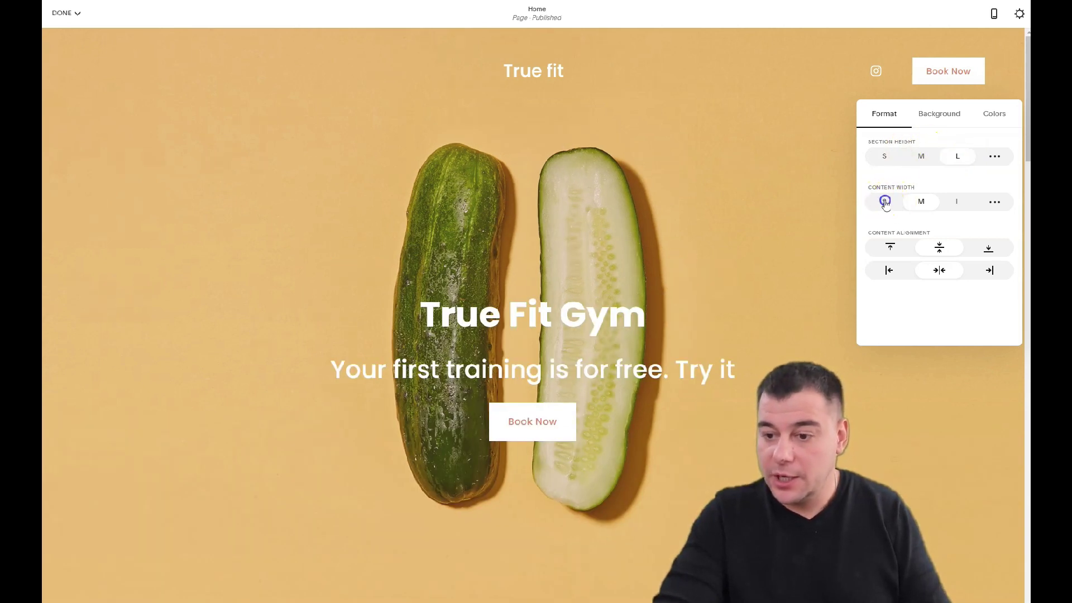
{"action": "left_click", "coordinate": [885, 202]}
{"action": "left_click", "coordinate": [921, 202]}
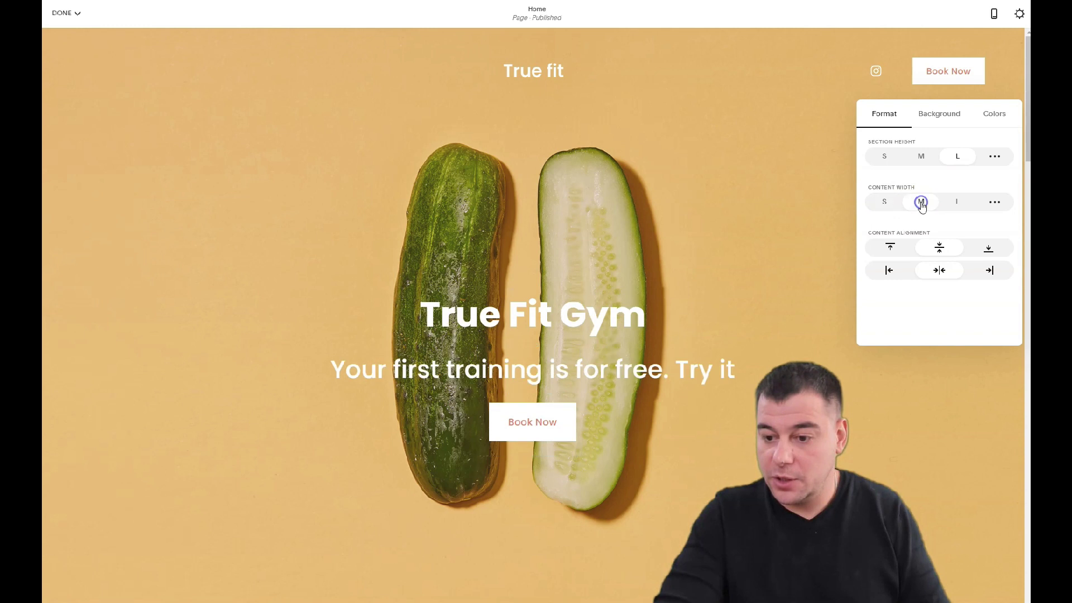
{"action": "left_click", "coordinate": [956, 202]}
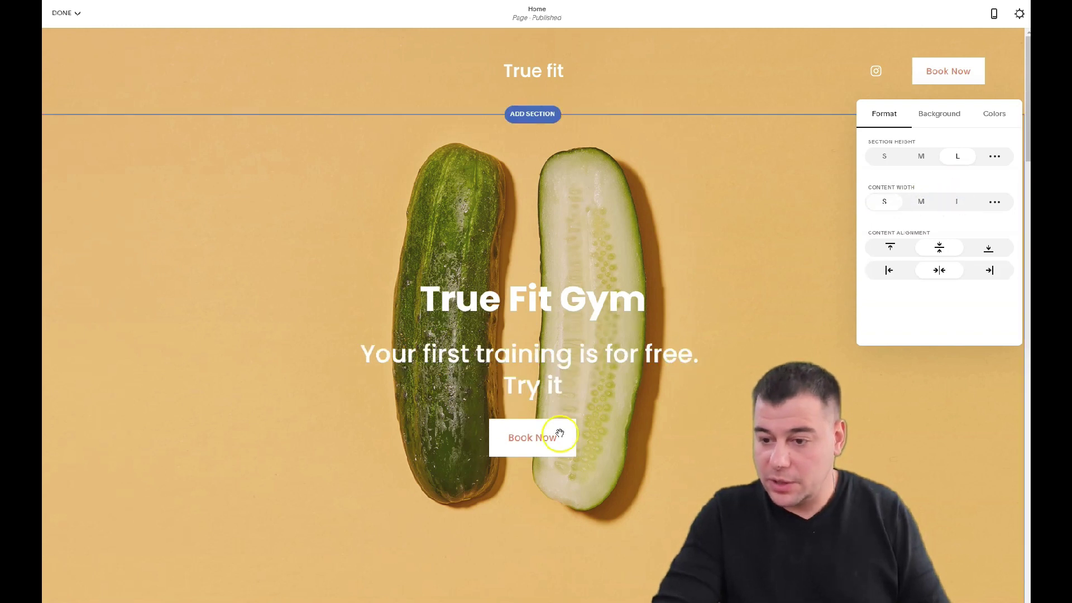
Examine the hero background image's settings and its adjust, crop and filter options in the image editor, and save the image without edits.
{"action": "left_click", "coordinate": [937, 114]}
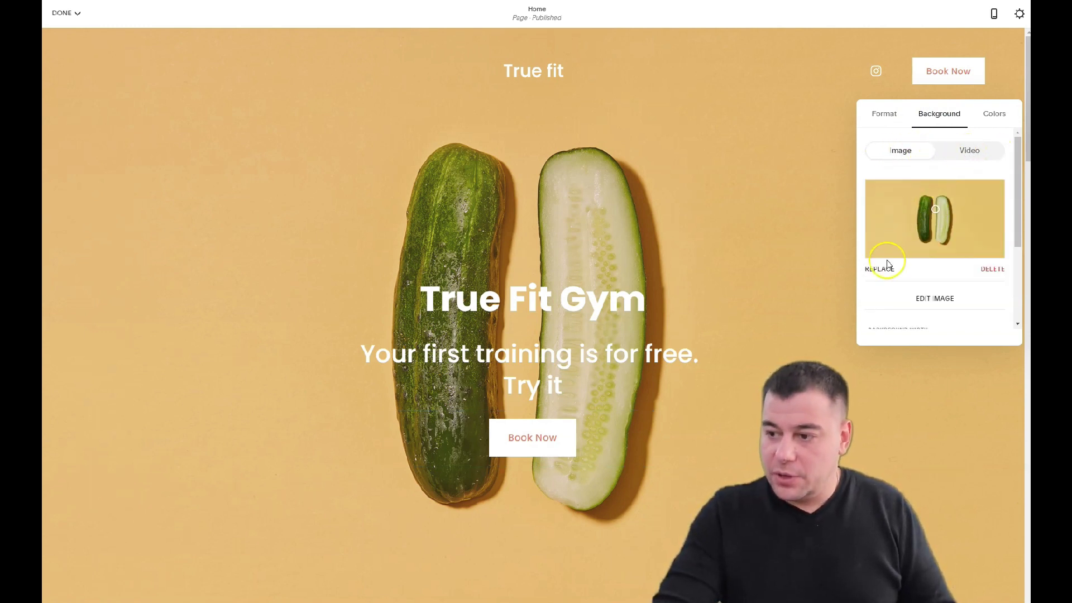
{"action": "left_click", "coordinate": [935, 303]}
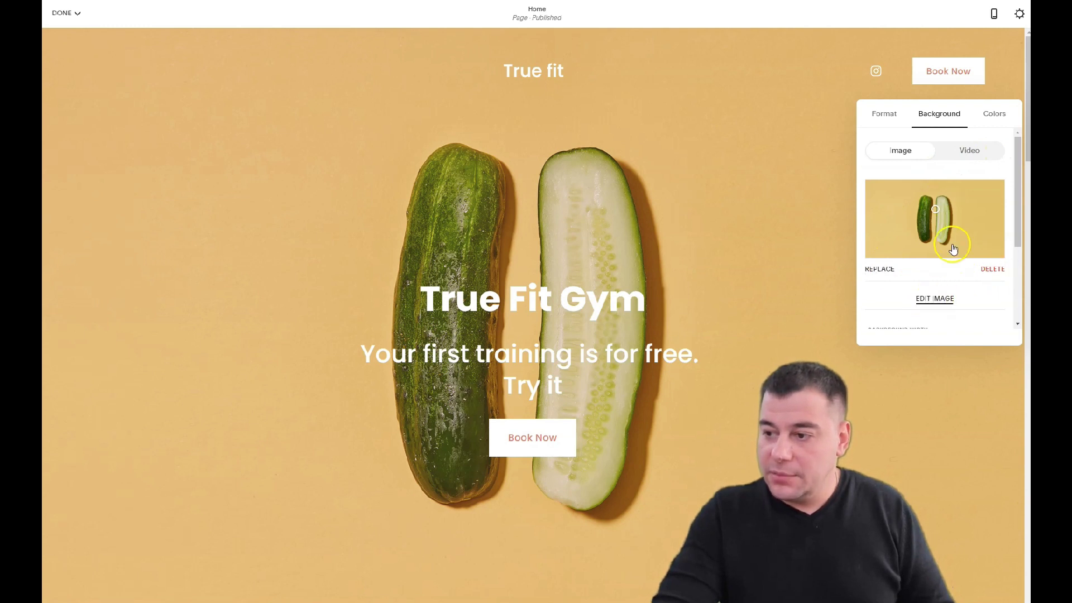
{"action": "scroll", "coordinate": [932, 240], "scroll_direction": "down", "scroll_amount": 3}
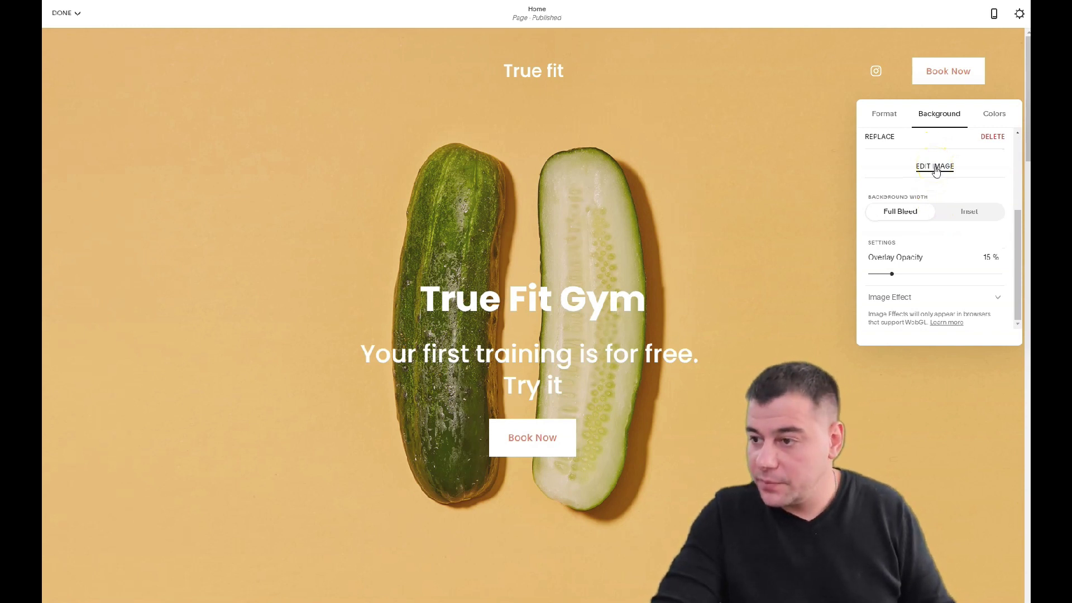
{"action": "left_click", "coordinate": [935, 169]}
{"action": "scroll", "coordinate": [935, 170], "scroll_direction": "up", "scroll_amount": 3}
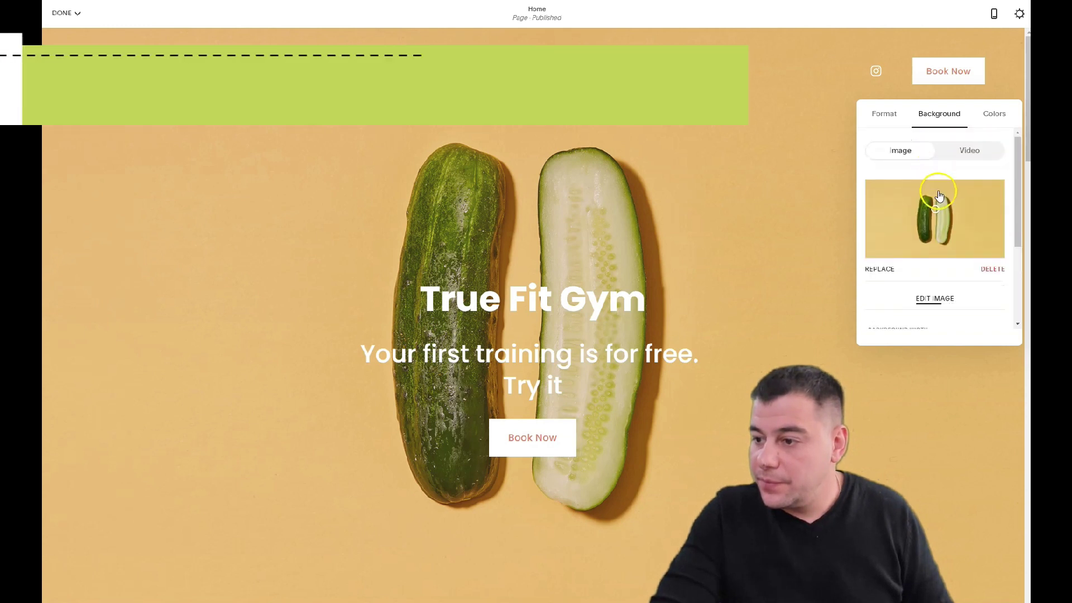
{"action": "left_click", "coordinate": [929, 299]}
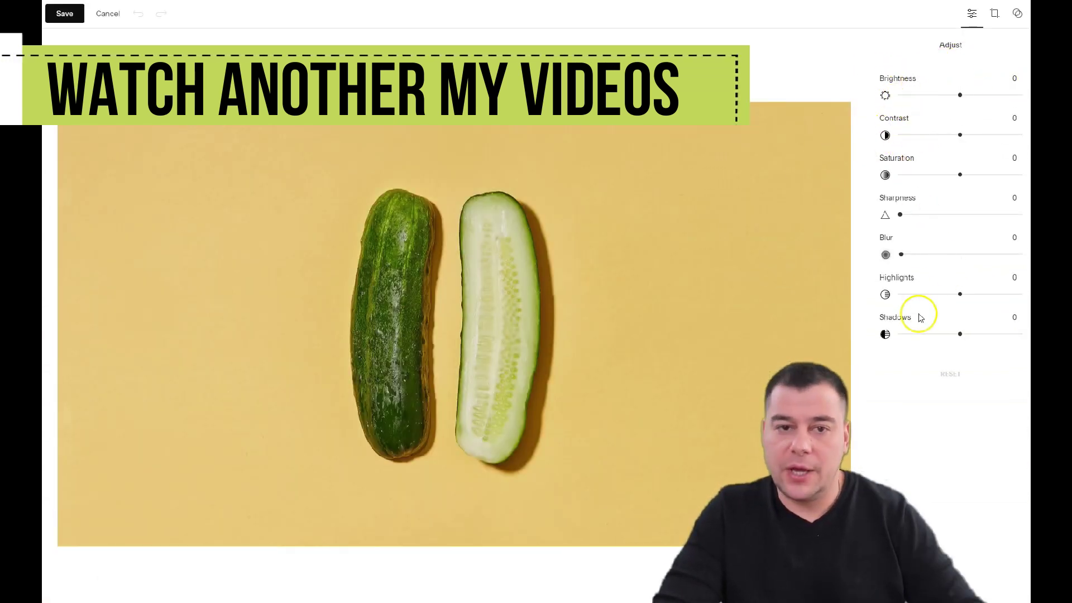
{"action": "left_click", "coordinate": [994, 13]}
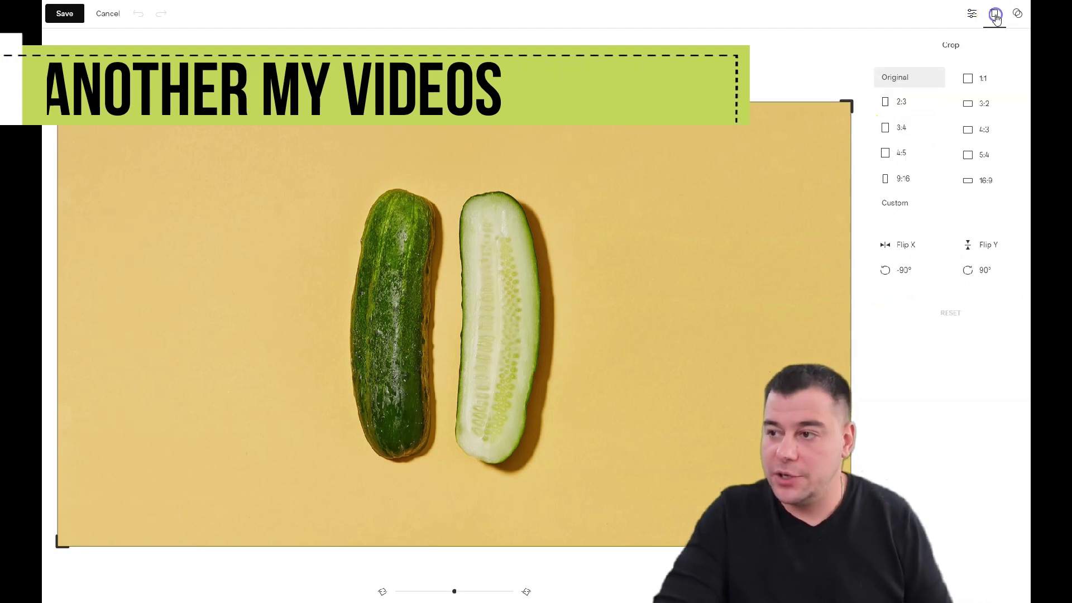
{"action": "left_click", "coordinate": [1017, 15]}
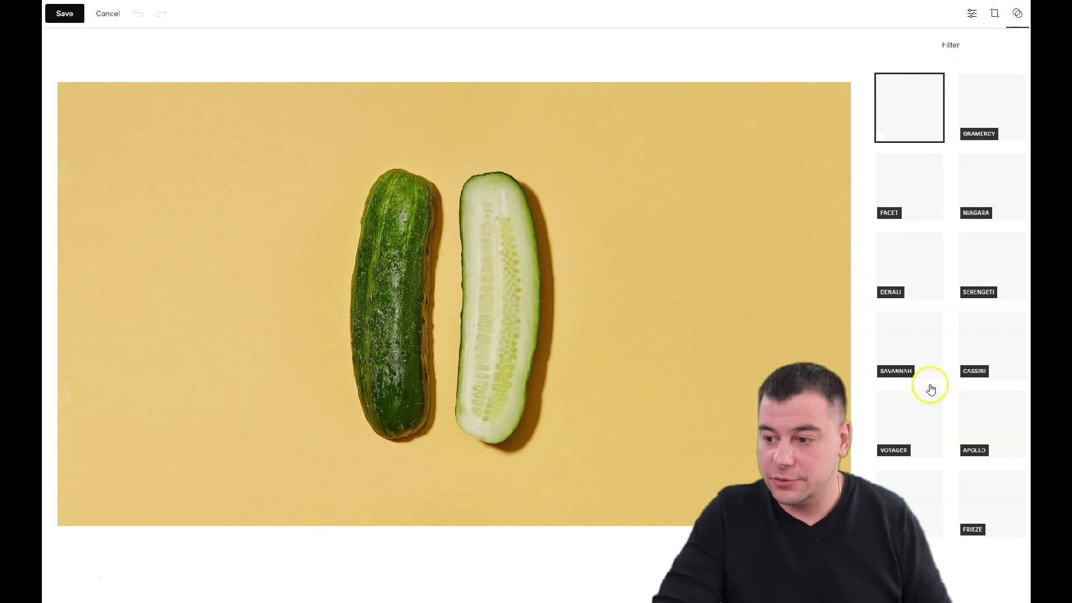
{"action": "left_click", "coordinate": [65, 13]}
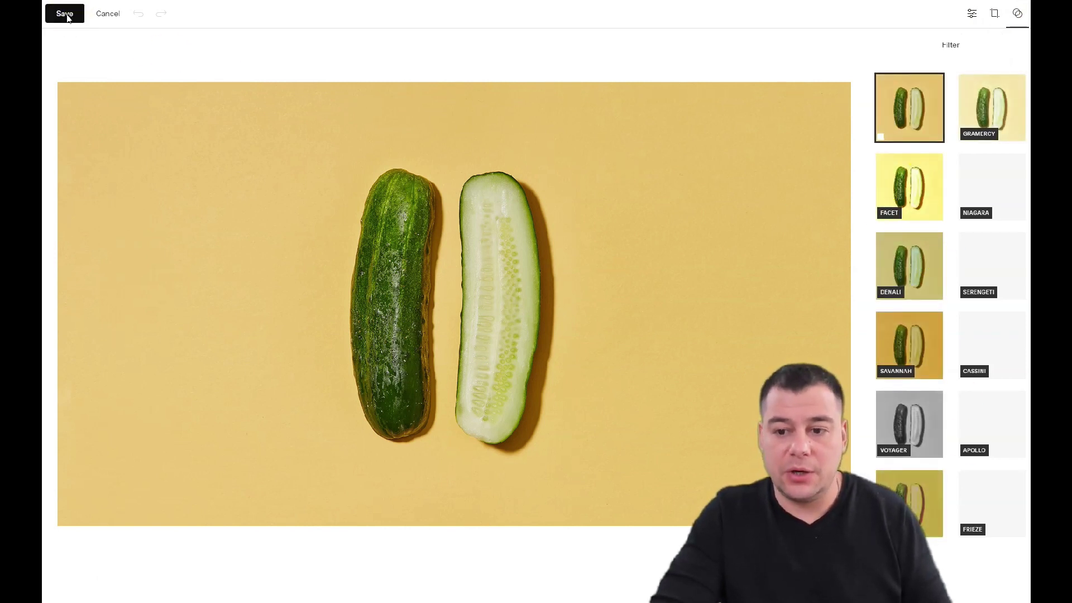
{"action": "left_click", "coordinate": [66, 15]}
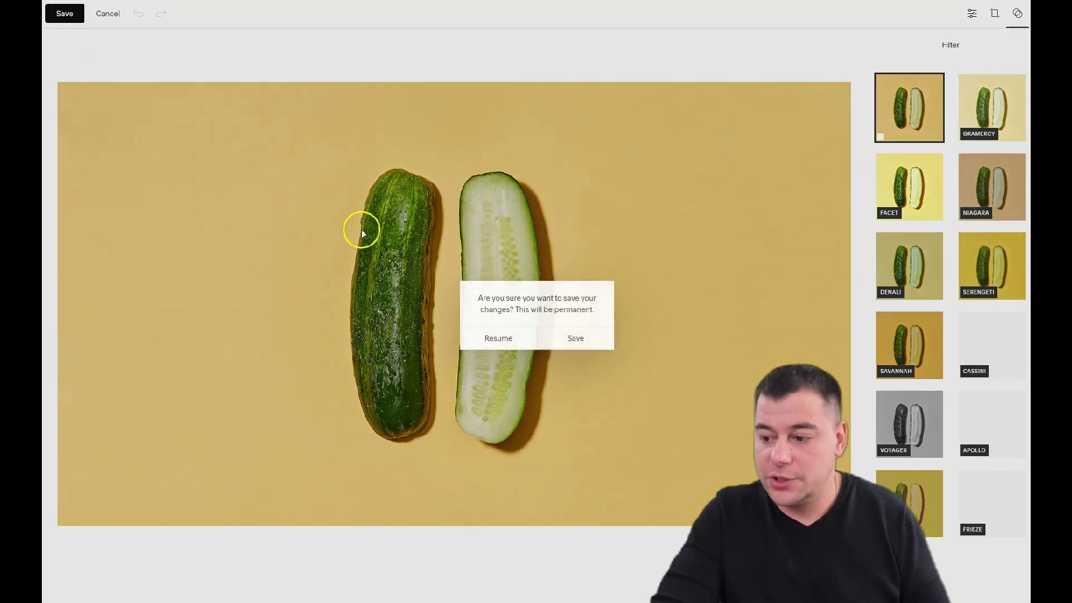
{"action": "left_click", "coordinate": [576, 332]}
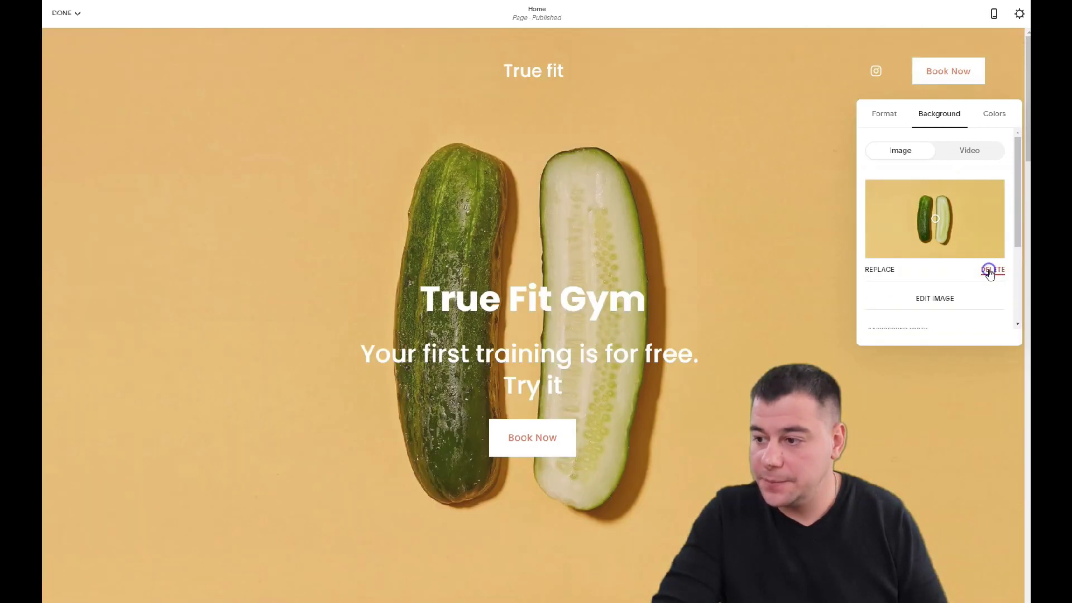
Delete the cucumber background image from the hero section.
{"action": "left_click", "coordinate": [988, 271]}
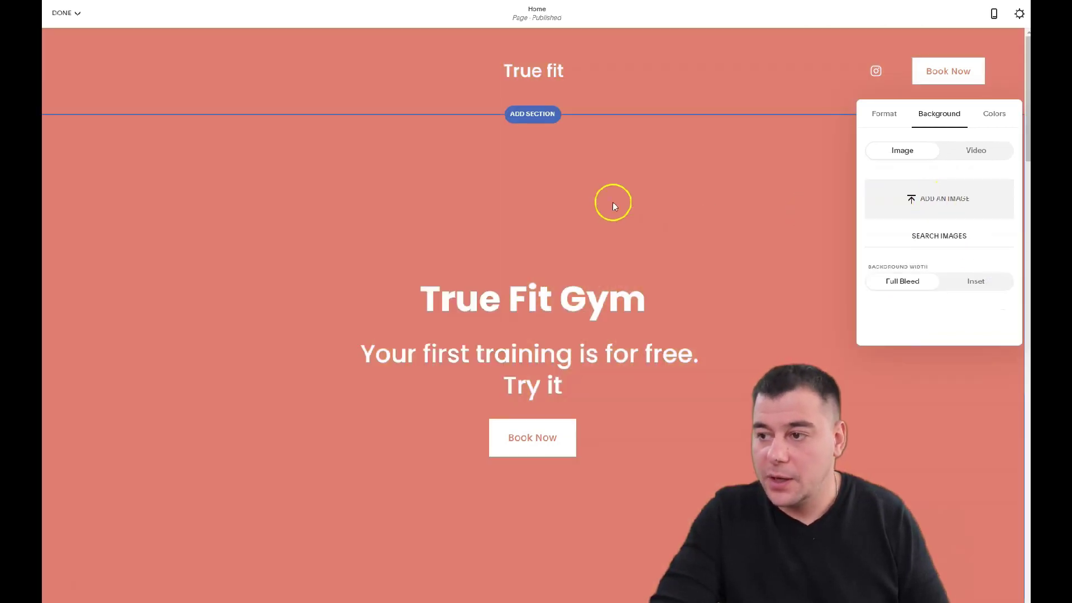
{"action": "scroll", "coordinate": [576, 223], "scroll_direction": "down", "scroll_amount": 5}
{"action": "scroll", "coordinate": [581, 218], "scroll_direction": "up", "scroll_amount": 5}
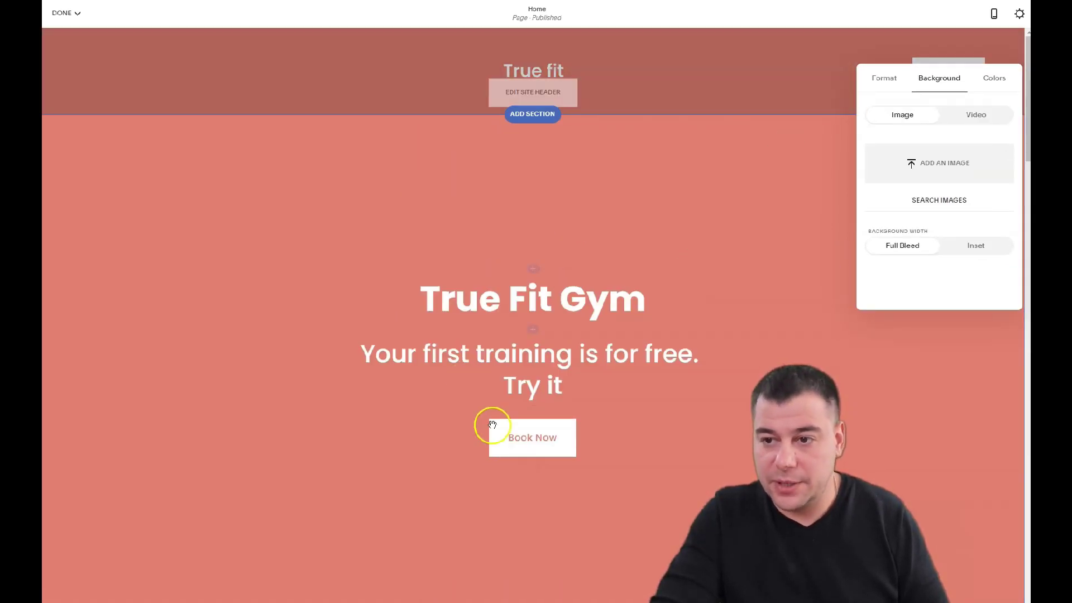
Try the white, light, dark and black color themes on the hero section without an image, and select White Bold.
{"action": "left_click", "coordinate": [994, 79]}
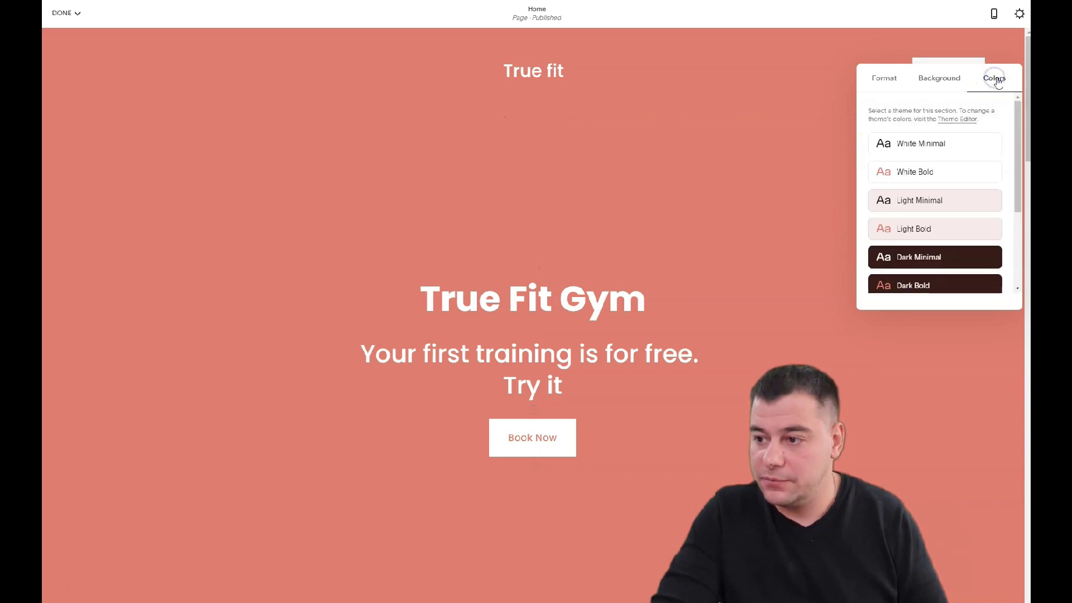
{"action": "left_click", "coordinate": [920, 147]}
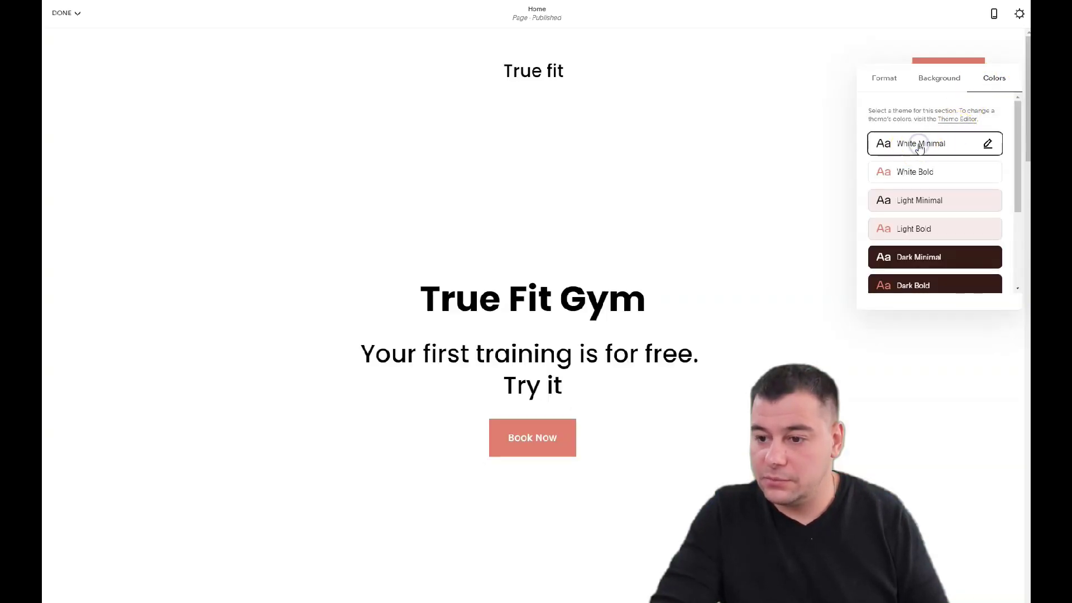
{"action": "left_click", "coordinate": [921, 173]}
{"action": "left_click", "coordinate": [916, 204]}
{"action": "left_click", "coordinate": [913, 228]}
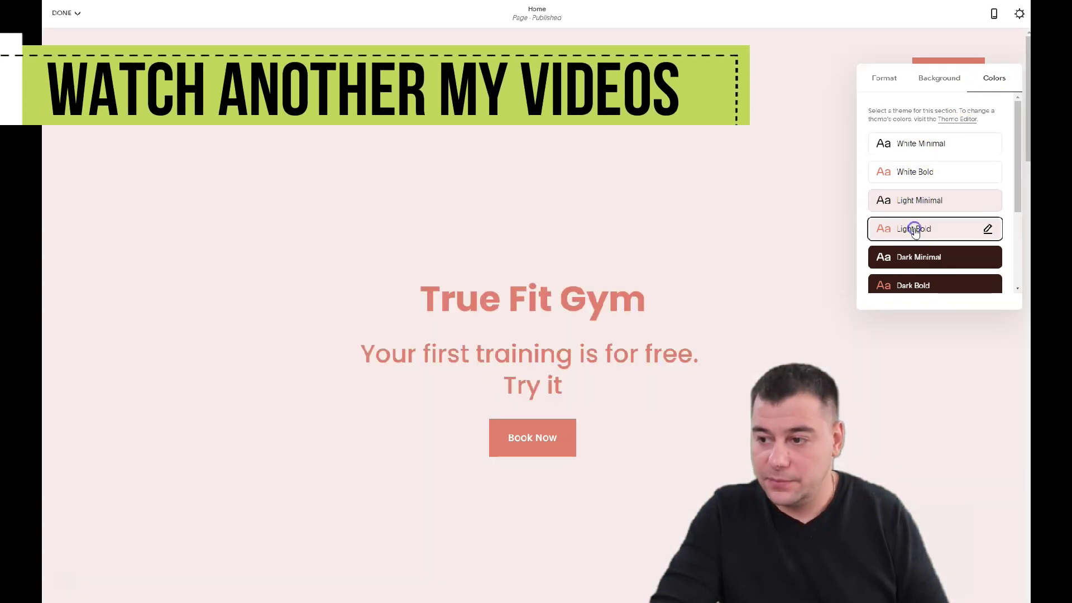
{"action": "left_click", "coordinate": [918, 258]}
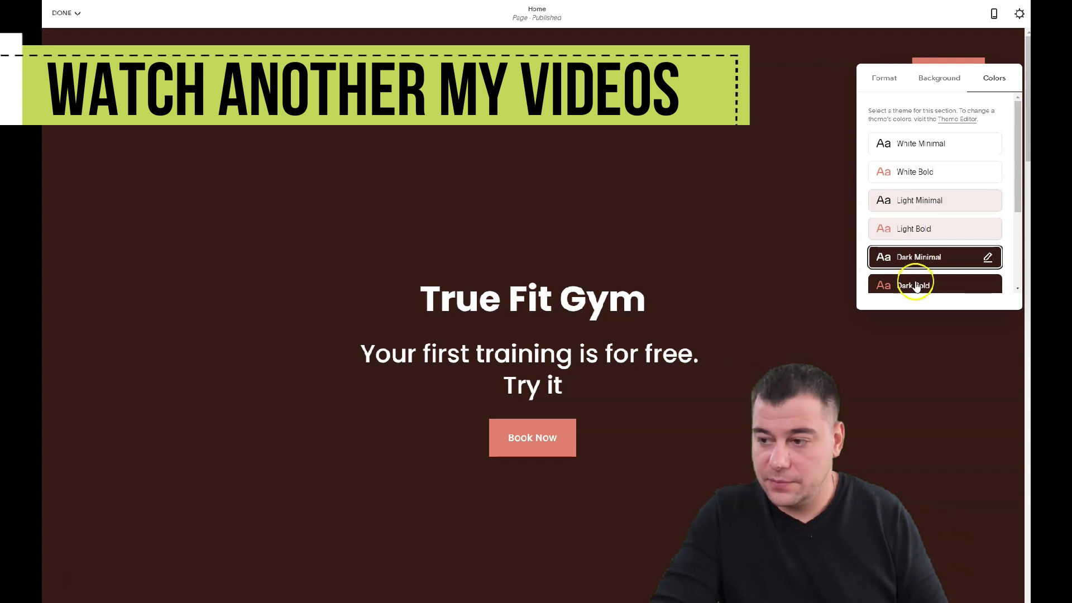
{"action": "left_click", "coordinate": [919, 284]}
{"action": "scroll", "coordinate": [934, 241], "scroll_direction": "down", "scroll_amount": 2}
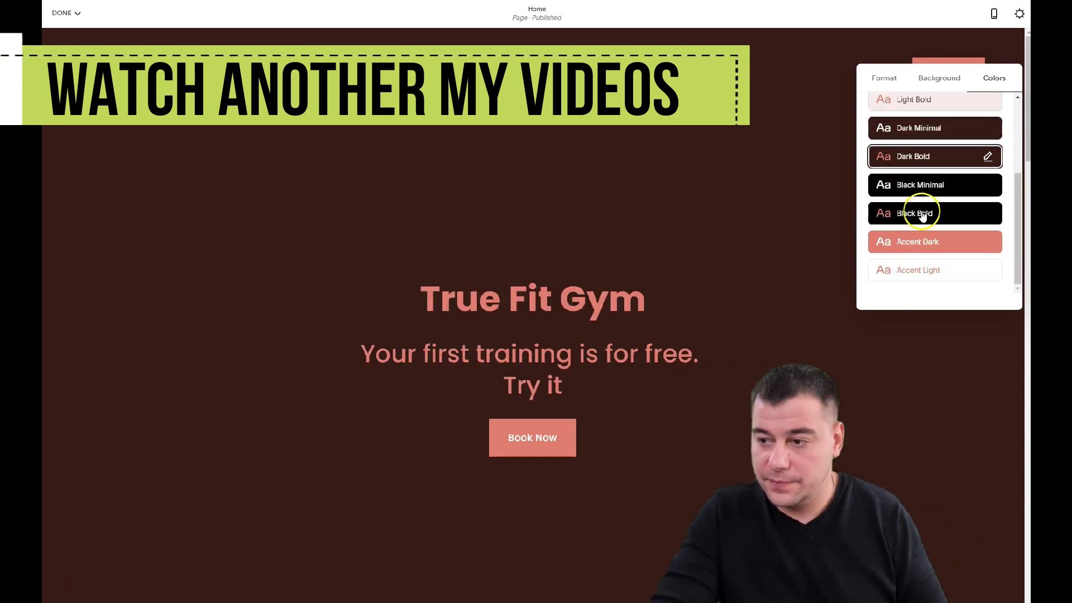
{"action": "left_click", "coordinate": [929, 223]}
{"action": "scroll", "coordinate": [930, 206], "scroll_direction": "up", "scroll_amount": 3}
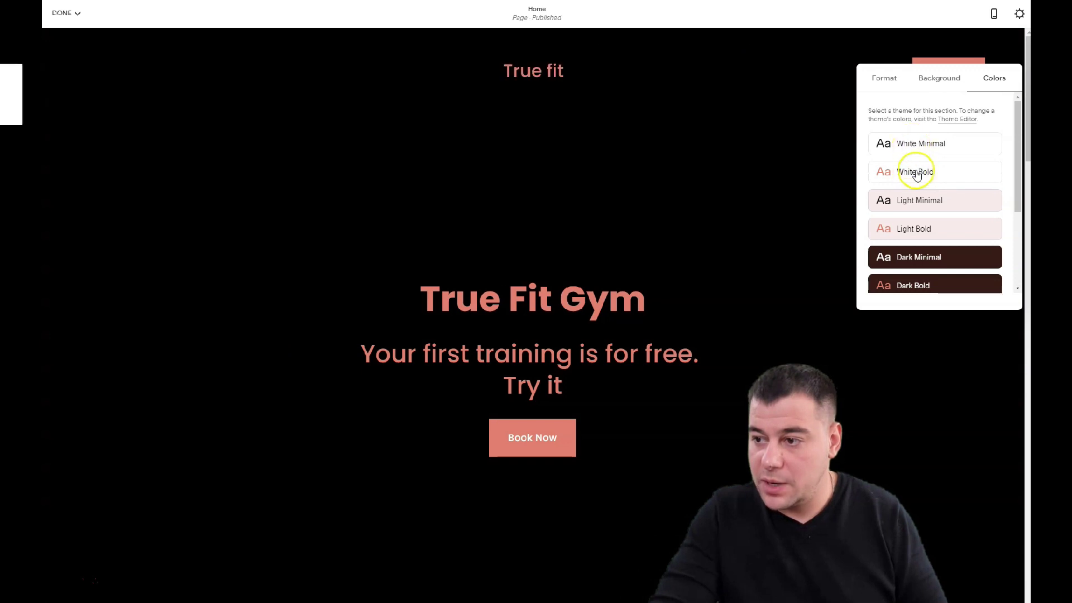
{"action": "left_click", "coordinate": [916, 173]}
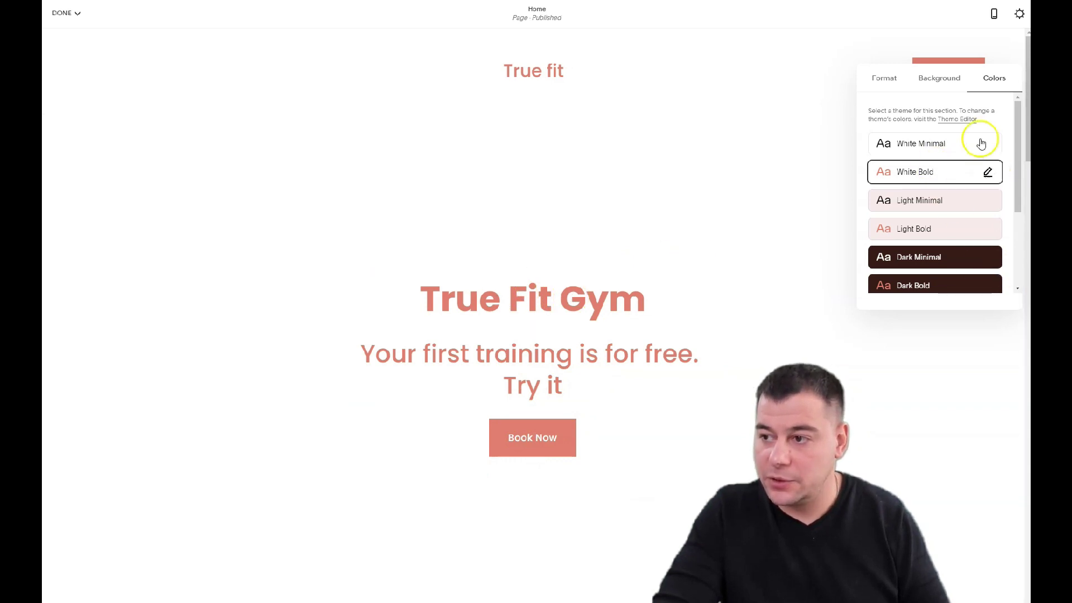
Add the photo of a woman lifting a dumbbell as the hero section's background image.
{"action": "left_click", "coordinate": [940, 80]}
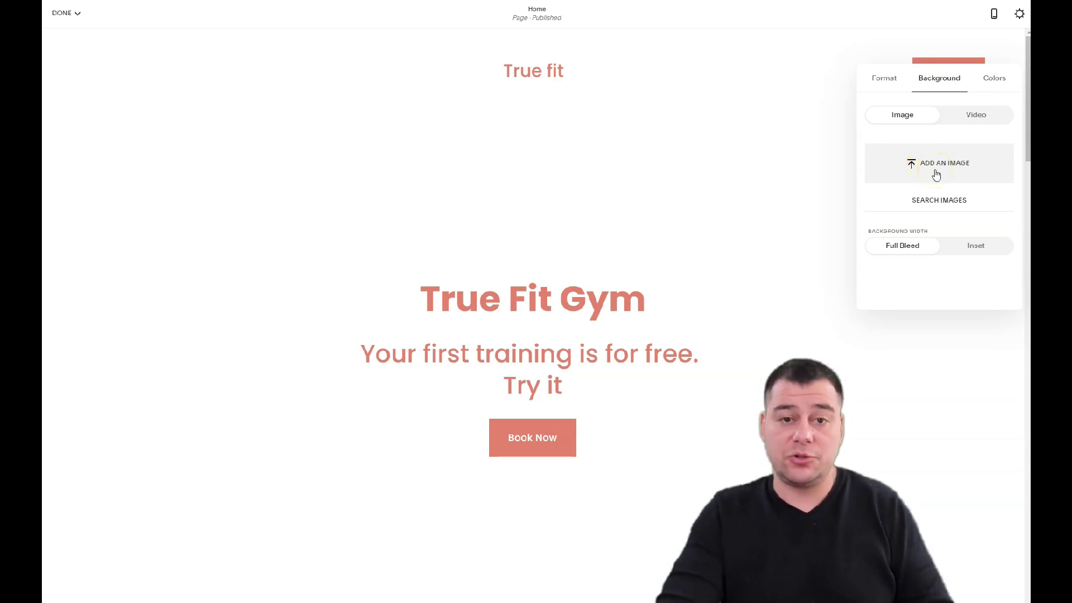
{"action": "left_click", "coordinate": [927, 167]}
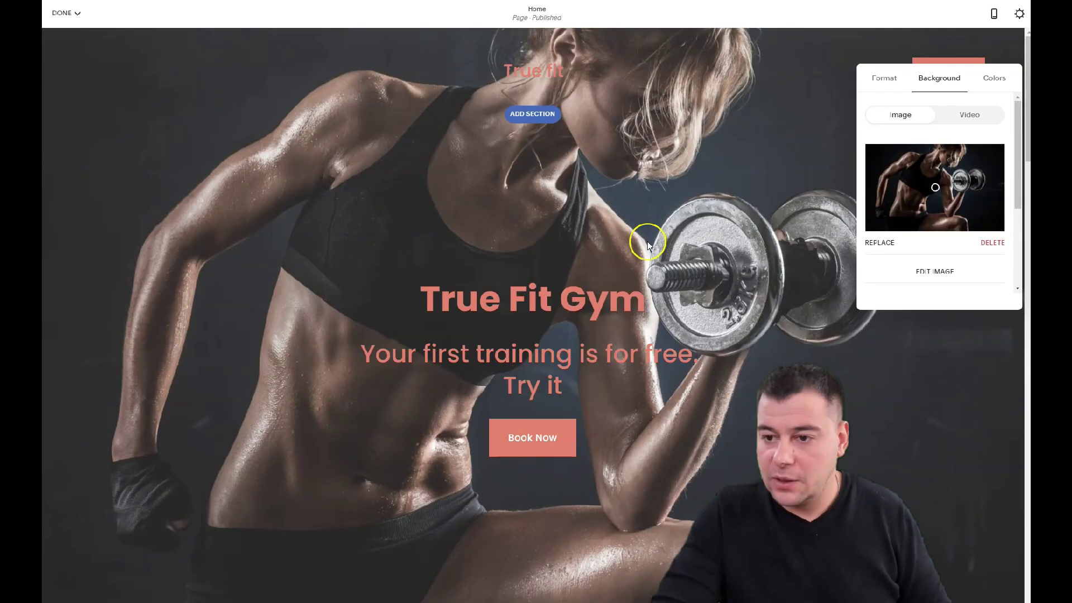
{"action": "scroll", "coordinate": [725, 272], "scroll_direction": "down", "scroll_amount": 5}
{"action": "scroll", "coordinate": [724, 274], "scroll_direction": "up", "scroll_amount": 5}
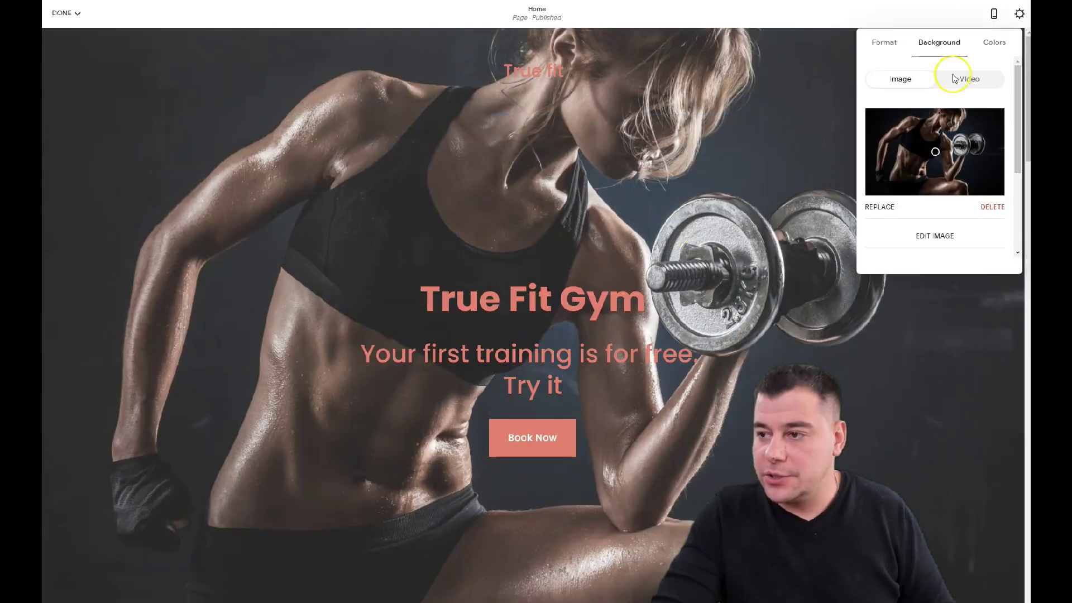
Try White Minimal, Dark Bold and other color themes on the hero section over the new photo.
{"action": "left_click", "coordinate": [991, 48]}
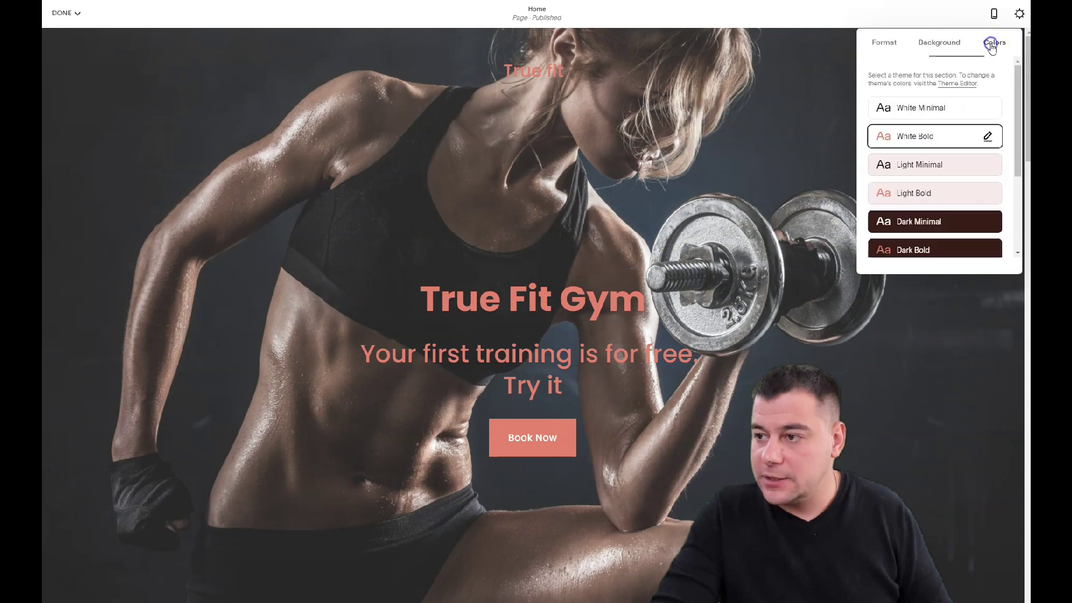
{"action": "left_click", "coordinate": [925, 110]}
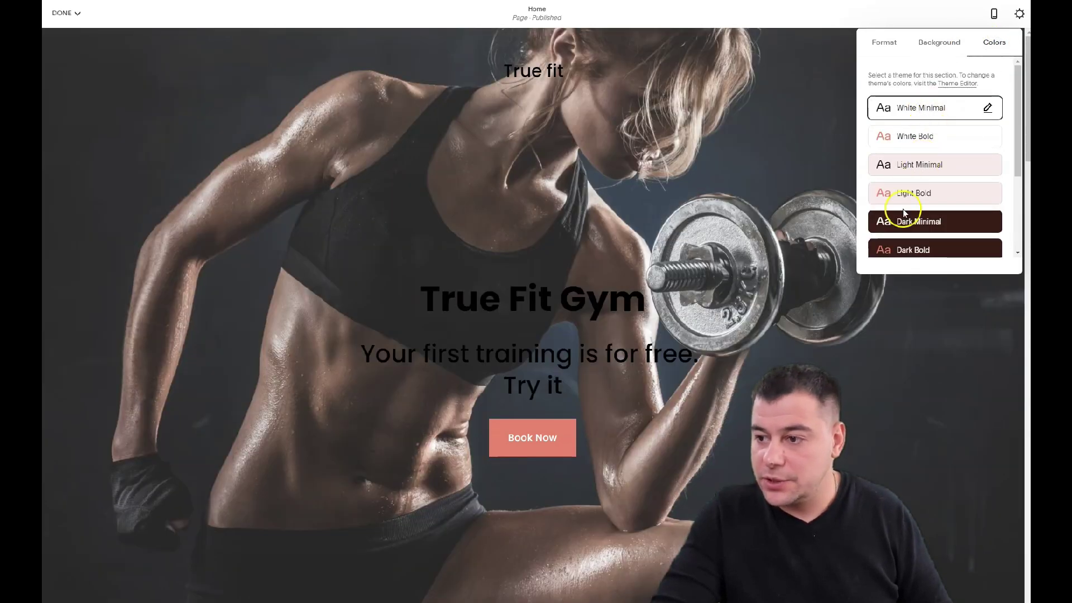
{"action": "scroll", "coordinate": [913, 224], "scroll_direction": "down", "scroll_amount": 3}
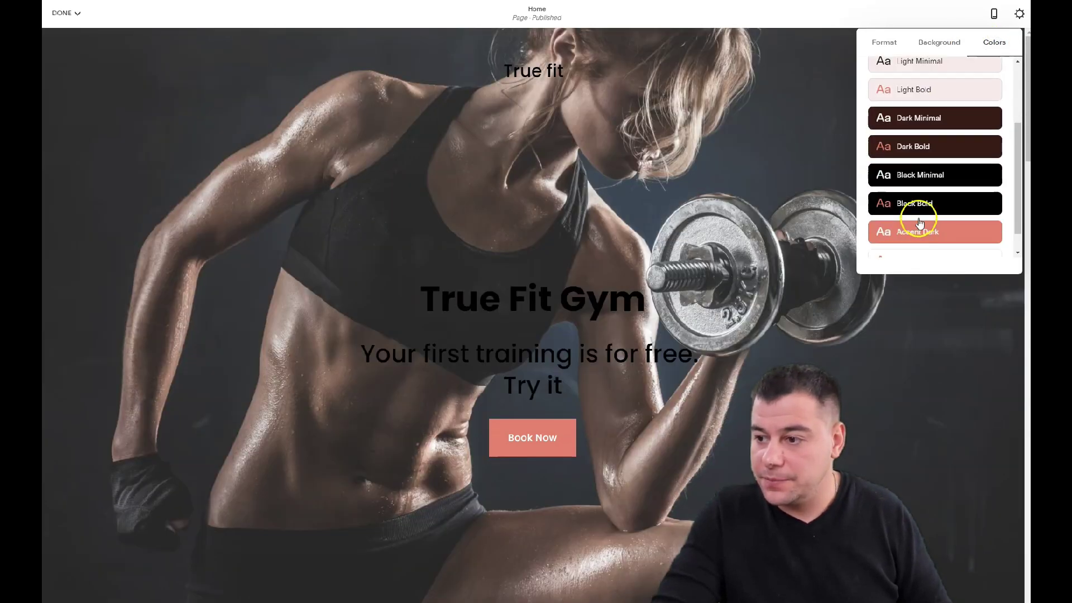
{"action": "left_click", "coordinate": [908, 153]}
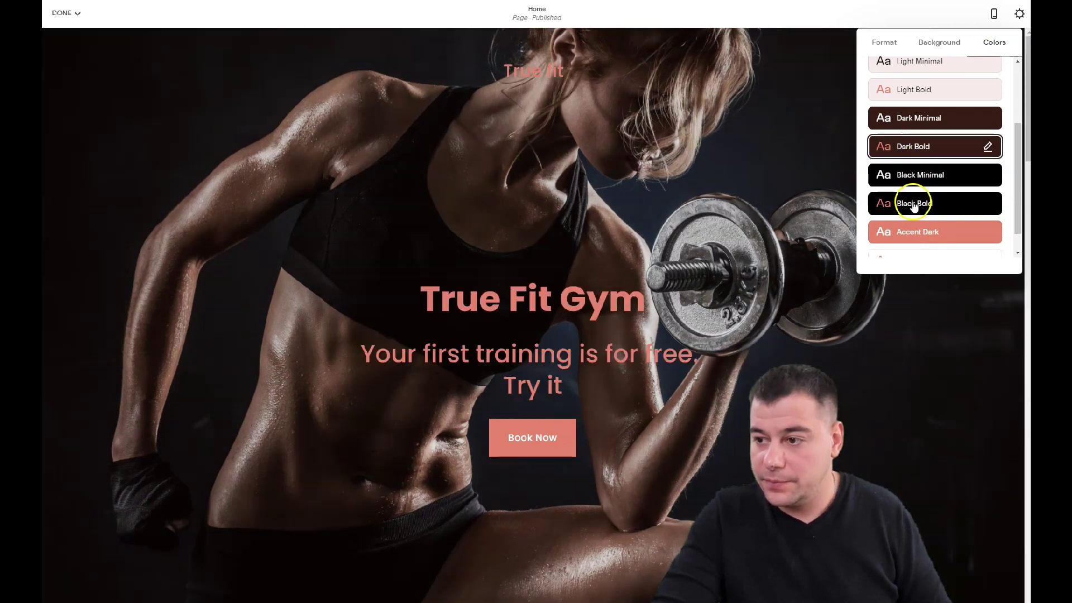
{"action": "left_click", "coordinate": [914, 206]}
{"action": "scroll", "coordinate": [913, 206], "scroll_direction": "down", "scroll_amount": 1}
{"action": "left_click", "coordinate": [914, 206]}
{"action": "left_click", "coordinate": [911, 234]}
{"action": "scroll", "coordinate": [911, 178], "scroll_direction": "up", "scroll_amount": 4}
{"action": "left_click", "coordinate": [912, 137]}
Apply the Dark Minimal color theme to the hero section after comparing it with Dark Bold.
{"action": "left_click", "coordinate": [929, 221]}
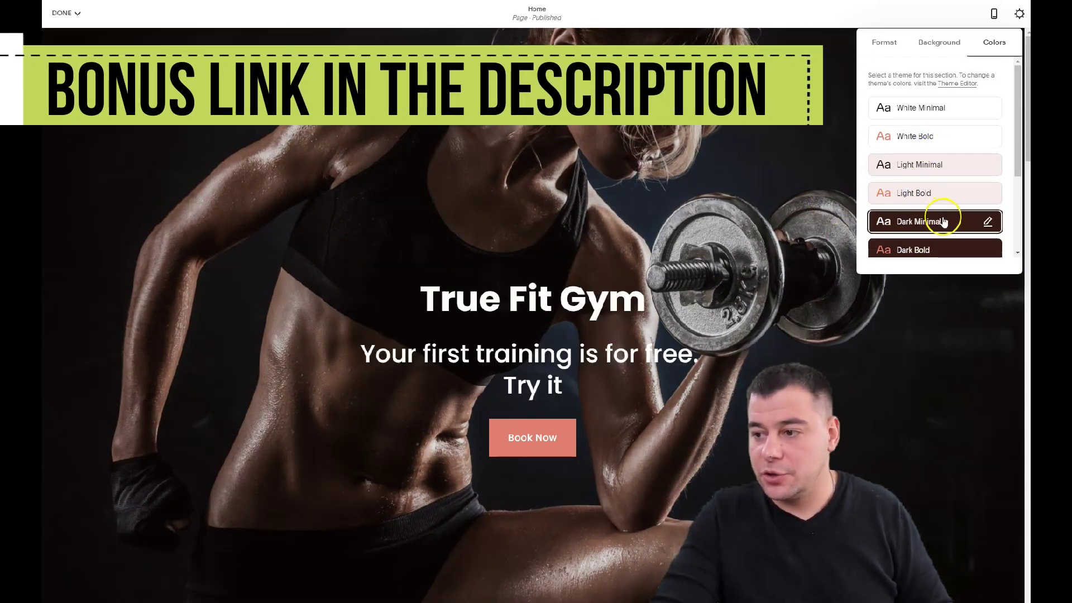
{"action": "scroll", "coordinate": [929, 219], "scroll_direction": "down", "scroll_amount": 1}
{"action": "left_click", "coordinate": [927, 199]}
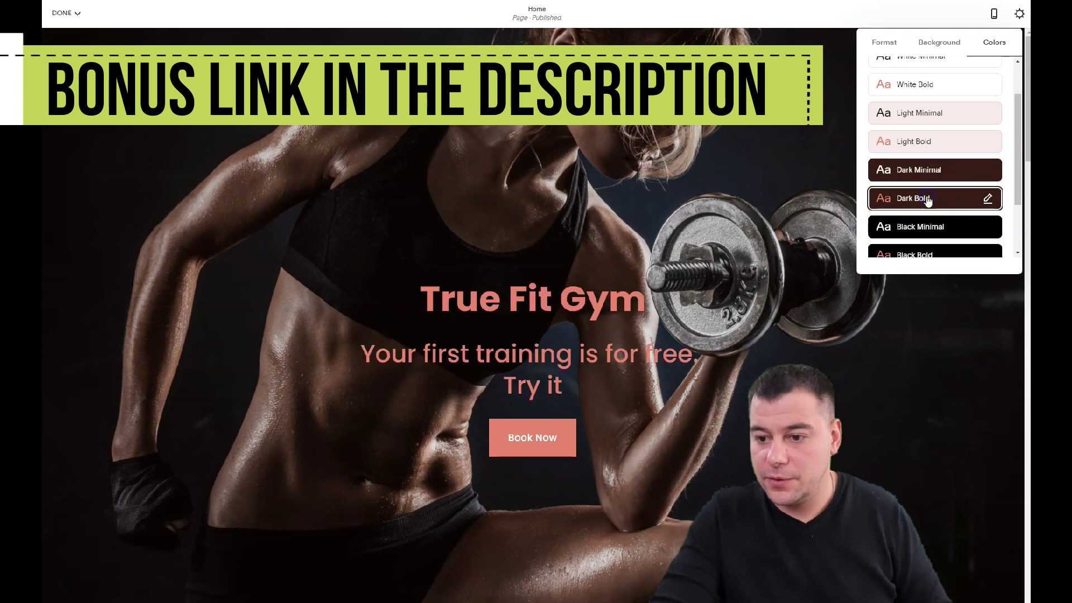
{"action": "left_click", "coordinate": [921, 172]}
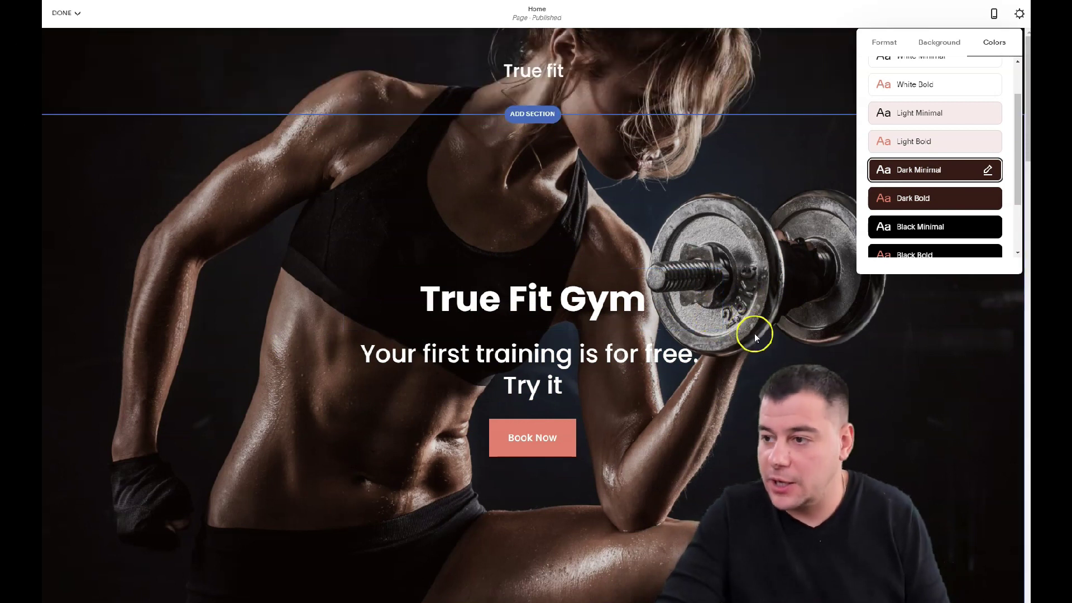
Remove the Only the Highest Quality Ingredients section and all the remaining template sections between the hero and the footer.
{"action": "scroll", "coordinate": [571, 286], "scroll_direction": "down", "scroll_amount": 7}
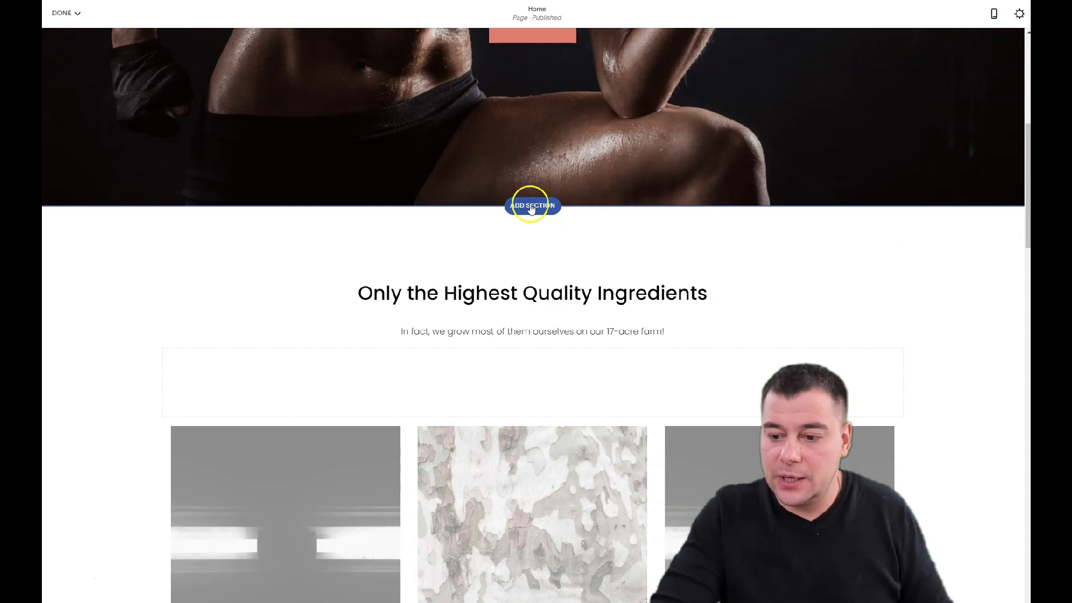
{"action": "left_click", "coordinate": [1002, 230]}
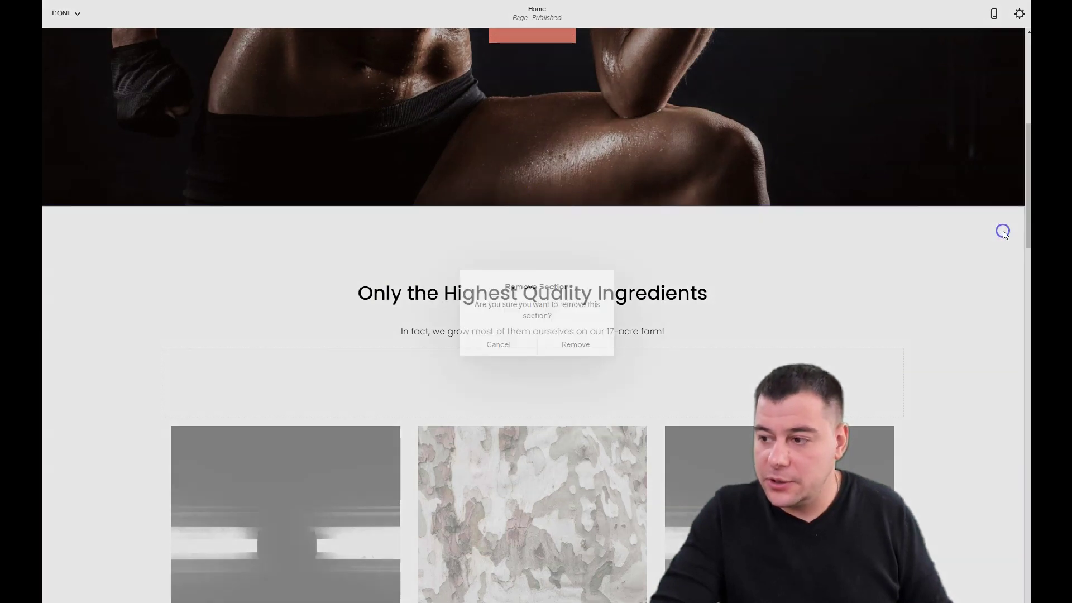
{"action": "left_click", "coordinate": [572, 341]}
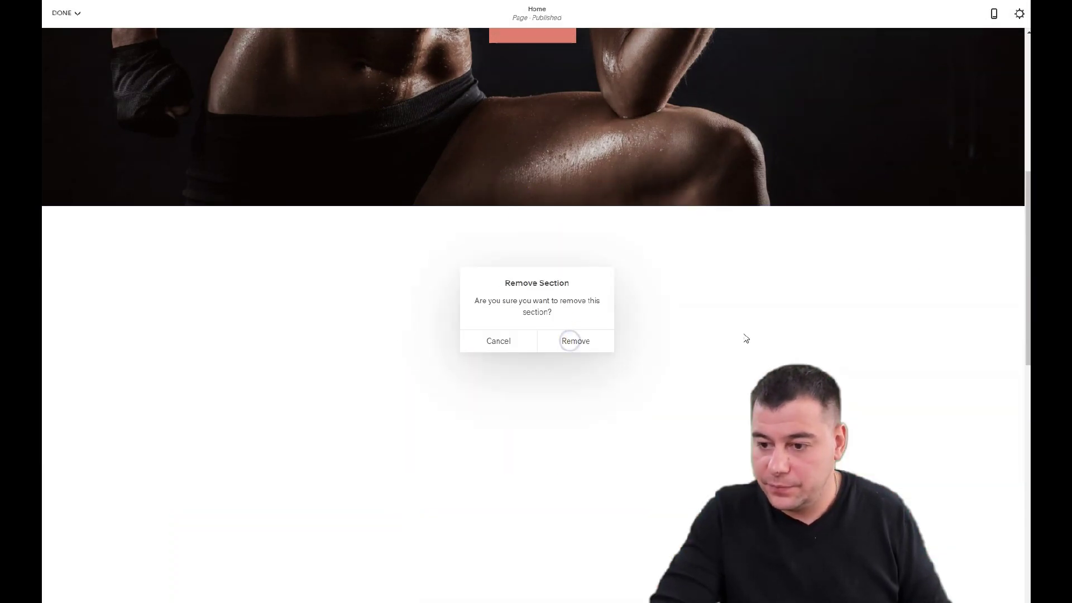
{"action": "left_click", "coordinate": [1002, 230]}
{"action": "key", "text": "Return"}
{"action": "left_click", "coordinate": [1000, 233]}
{"action": "key", "text": "Return"}
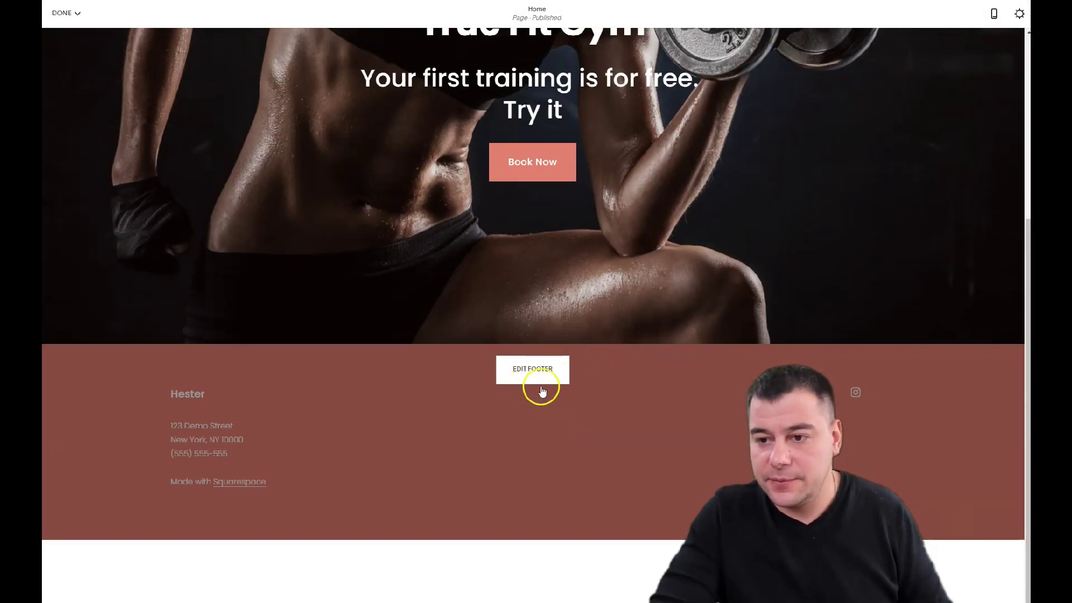
Add a gallery section with a three-column grid of six images between the hero section and the footer.
{"action": "scroll", "coordinate": [572, 363], "scroll_direction": "up", "scroll_amount": 5}
{"action": "scroll", "coordinate": [567, 385], "scroll_direction": "down", "scroll_amount": 4}
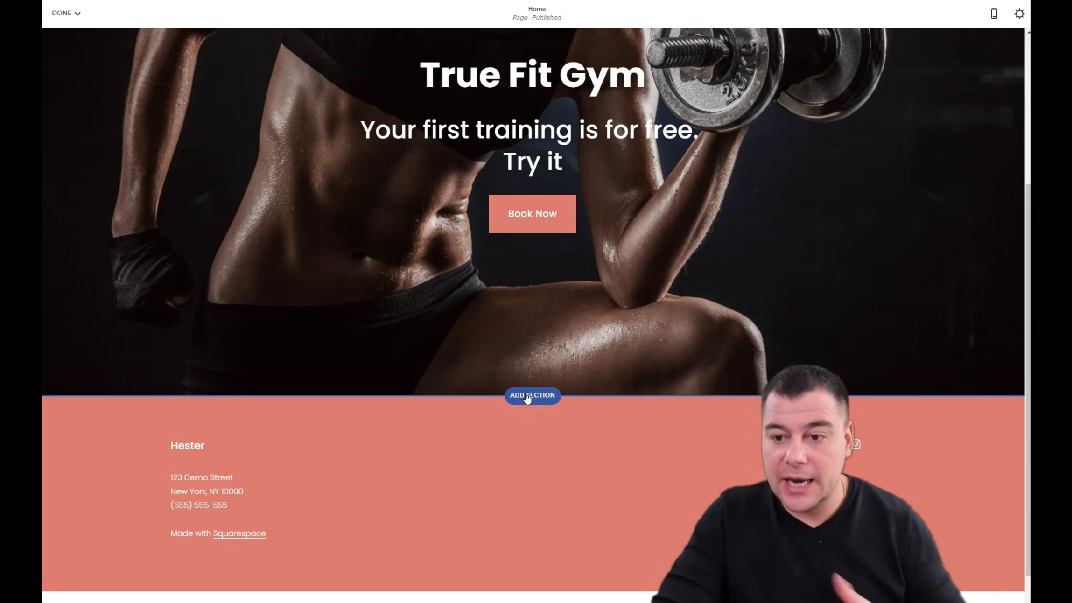
{"action": "left_click", "coordinate": [527, 395]}
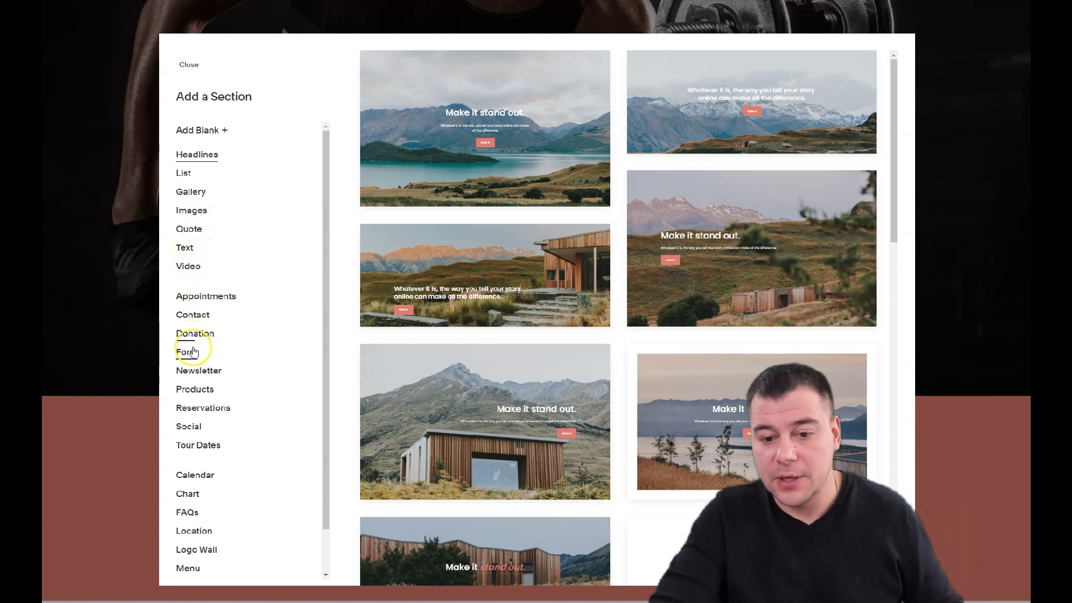
{"action": "scroll", "coordinate": [204, 335], "scroll_direction": "down", "scroll_amount": 1}
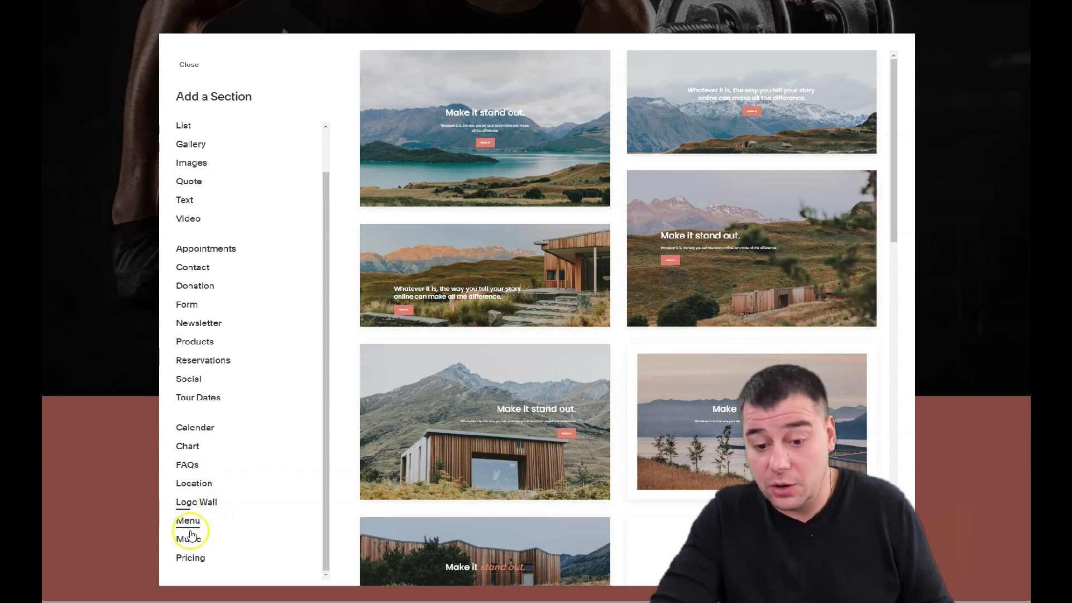
{"action": "scroll", "coordinate": [245, 485], "scroll_direction": "up", "scroll_amount": 1}
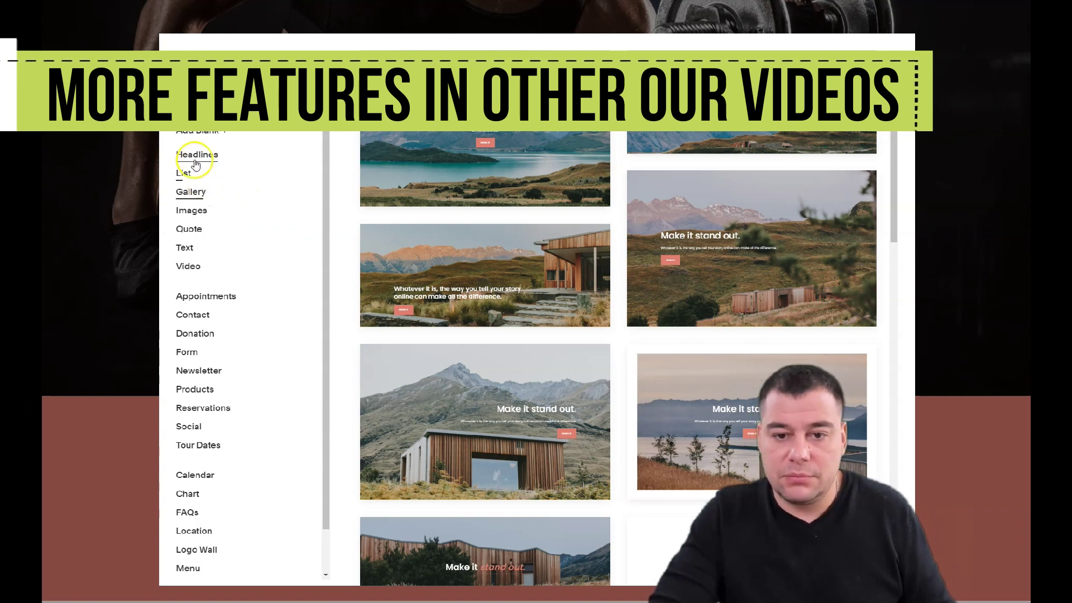
{"action": "left_click", "coordinate": [191, 192]}
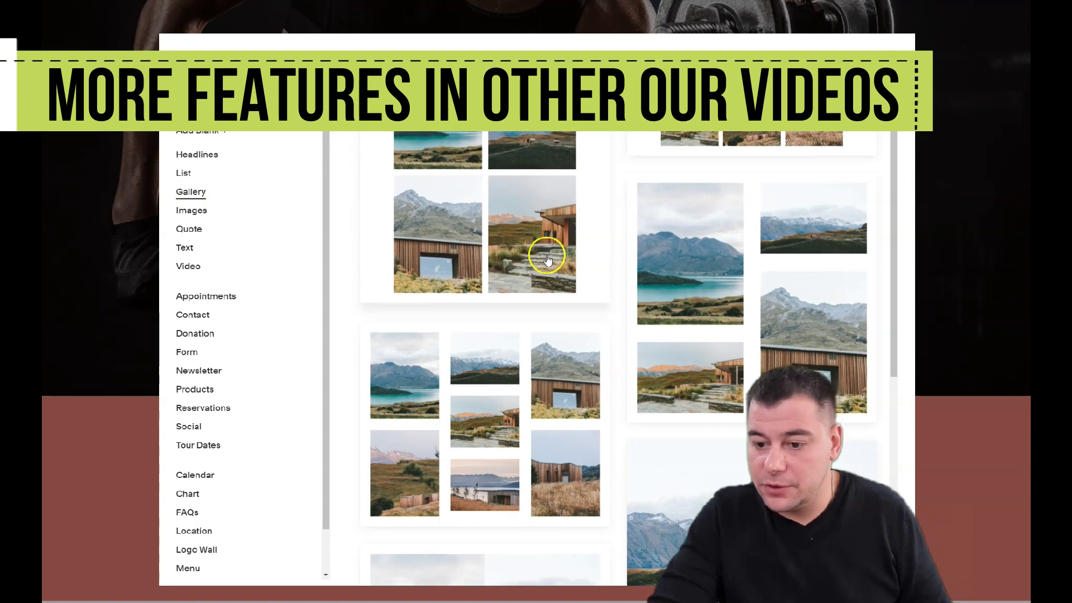
{"action": "scroll", "coordinate": [541, 249], "scroll_direction": "down", "scroll_amount": 6}
{"action": "scroll", "coordinate": [533, 248], "scroll_direction": "down", "scroll_amount": 4}
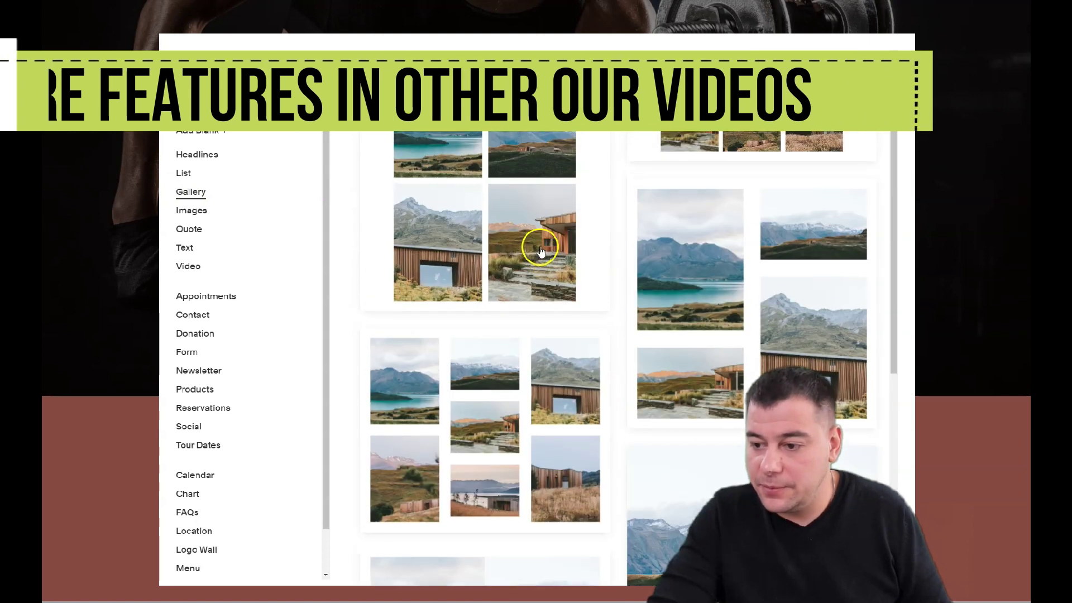
{"action": "scroll", "coordinate": [536, 248], "scroll_direction": "up", "scroll_amount": 5}
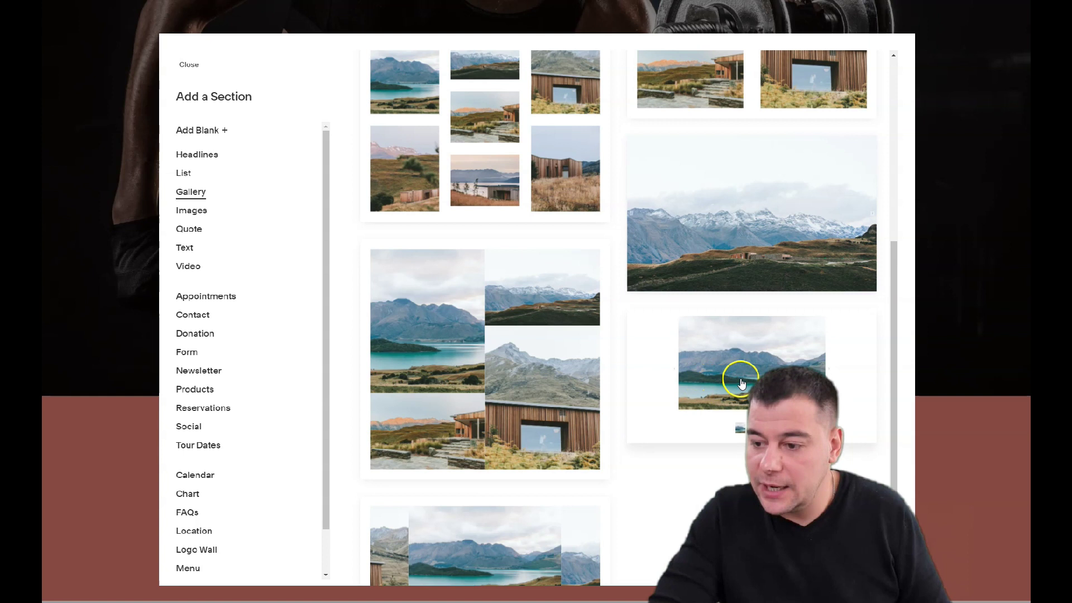
{"action": "scroll", "coordinate": [745, 379], "scroll_direction": "up", "scroll_amount": 5}
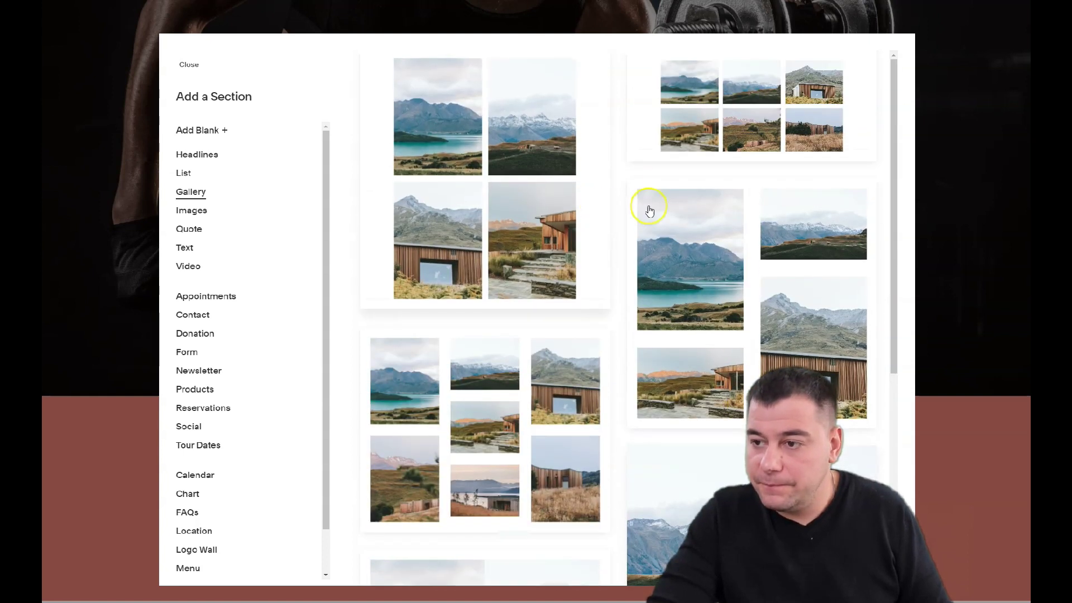
{"action": "left_click", "coordinate": [749, 106]}
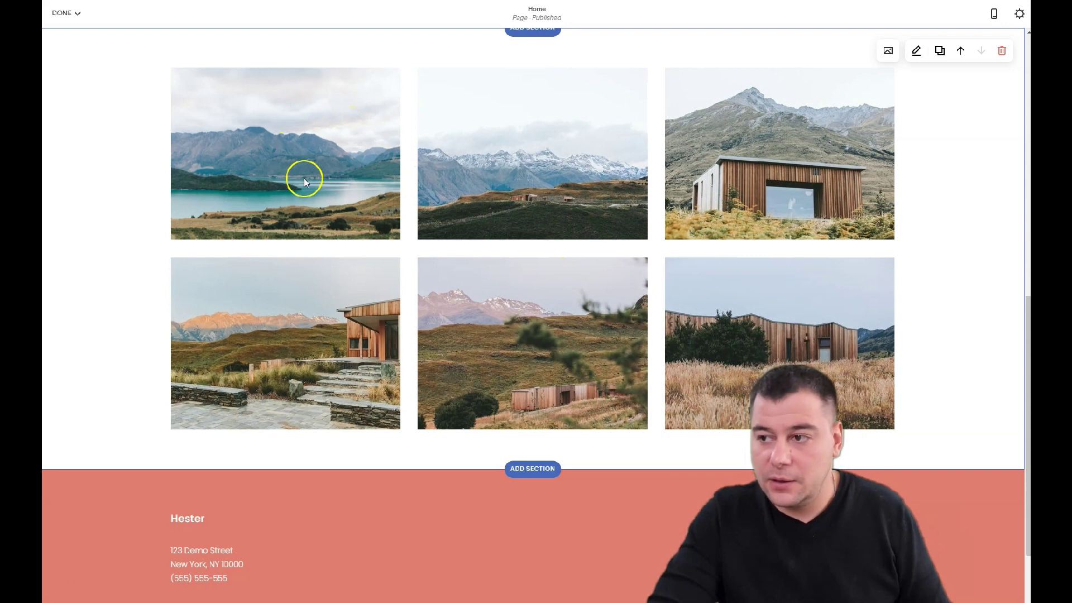
Remove all six placeholder landscape images from the new gallery section.
{"action": "scroll", "coordinate": [856, 151], "scroll_direction": "up", "scroll_amount": 5}
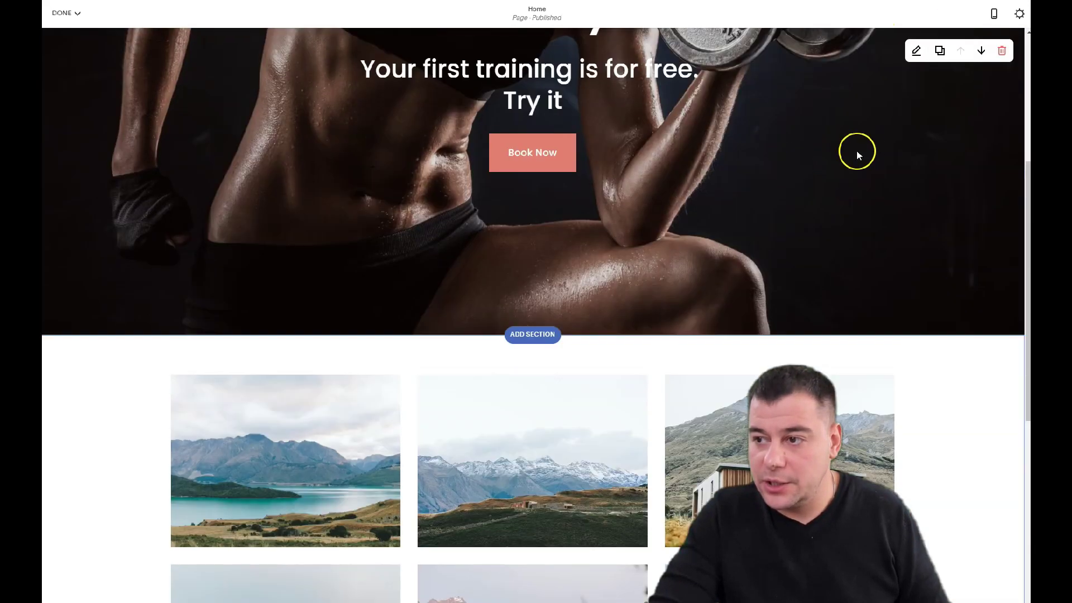
{"action": "scroll", "coordinate": [868, 162], "scroll_direction": "down", "scroll_amount": 4}
{"action": "scroll", "coordinate": [767, 127], "scroll_direction": "up", "scroll_amount": 5}
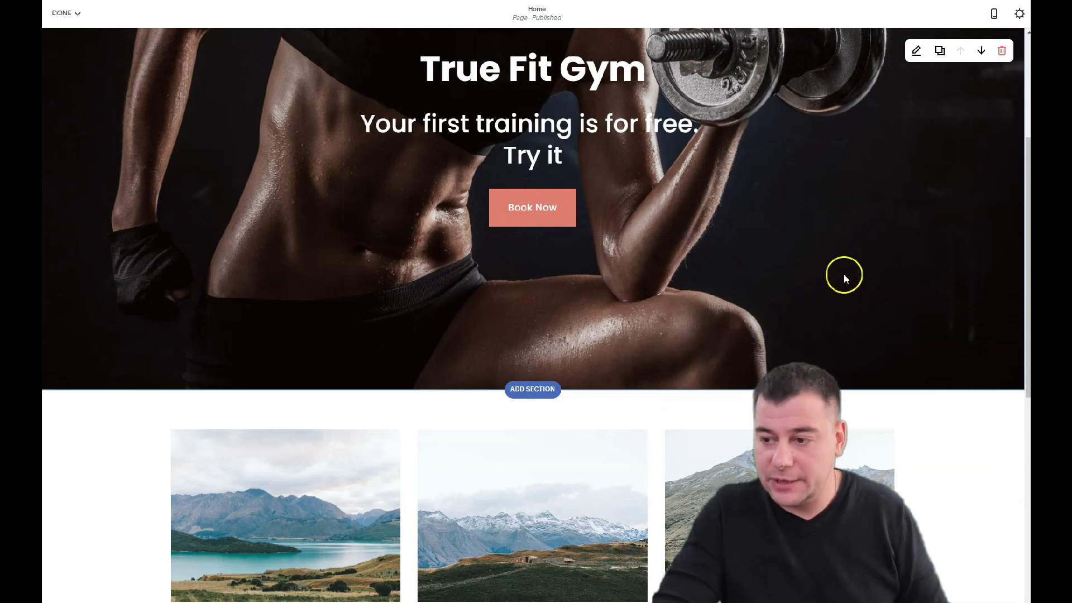
{"action": "scroll", "coordinate": [842, 275], "scroll_direction": "down", "scroll_amount": 3}
{"action": "scroll", "coordinate": [828, 223], "scroll_direction": "up", "scroll_amount": 6}
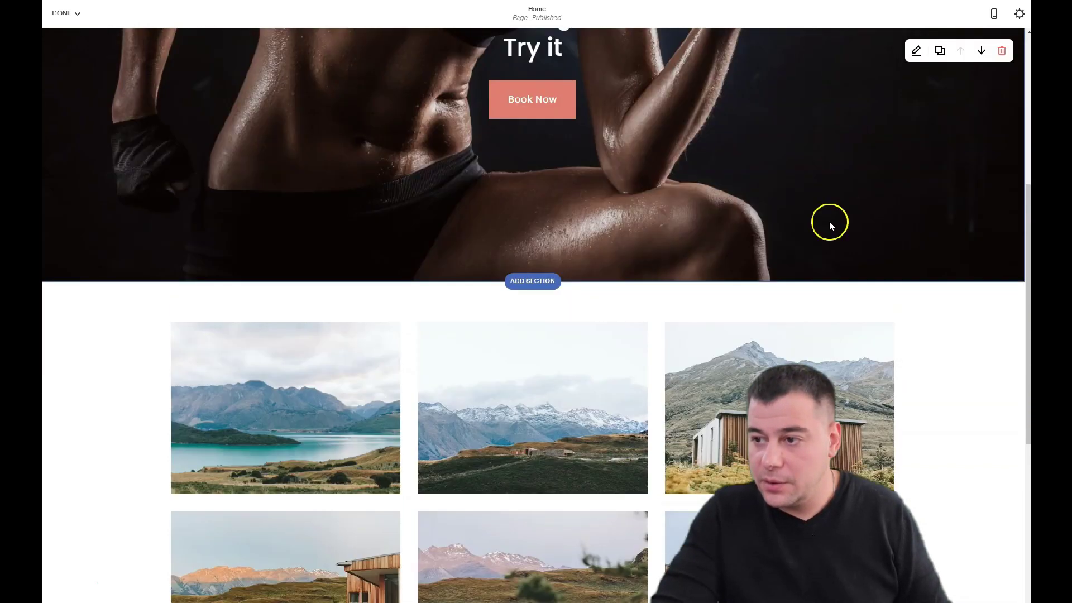
{"action": "scroll", "coordinate": [870, 368], "scroll_direction": "down", "scroll_amount": 6}
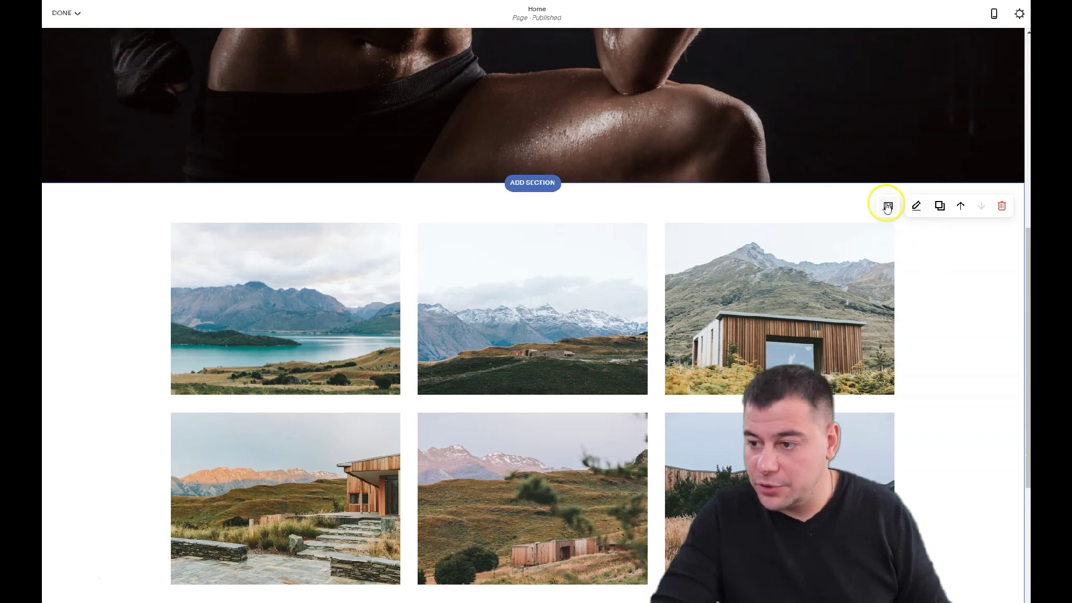
{"action": "left_click", "coordinate": [887, 206]}
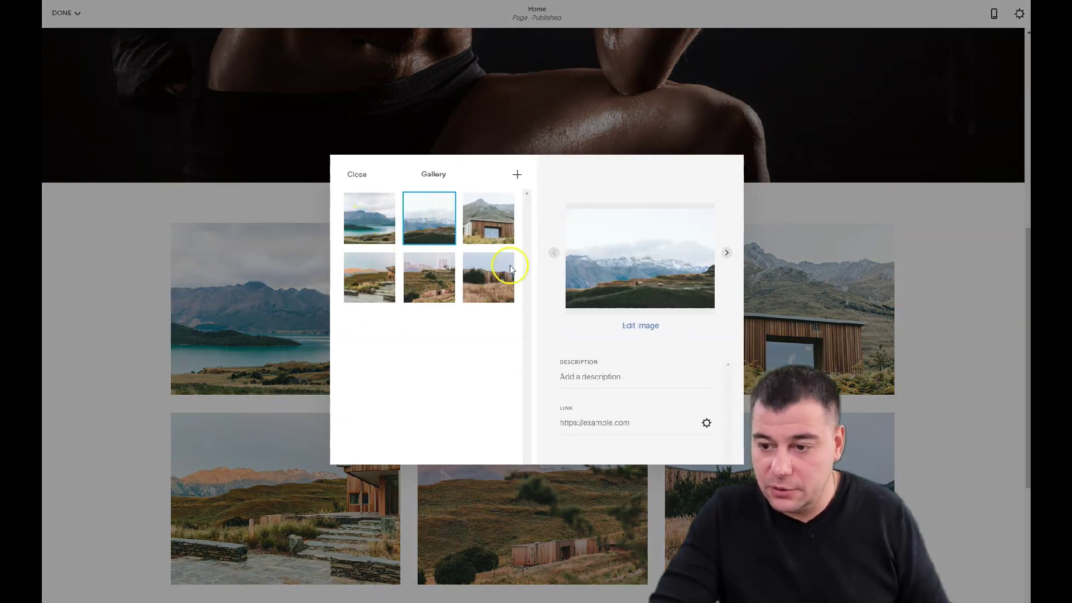
{"action": "left_click", "coordinate": [443, 264]}
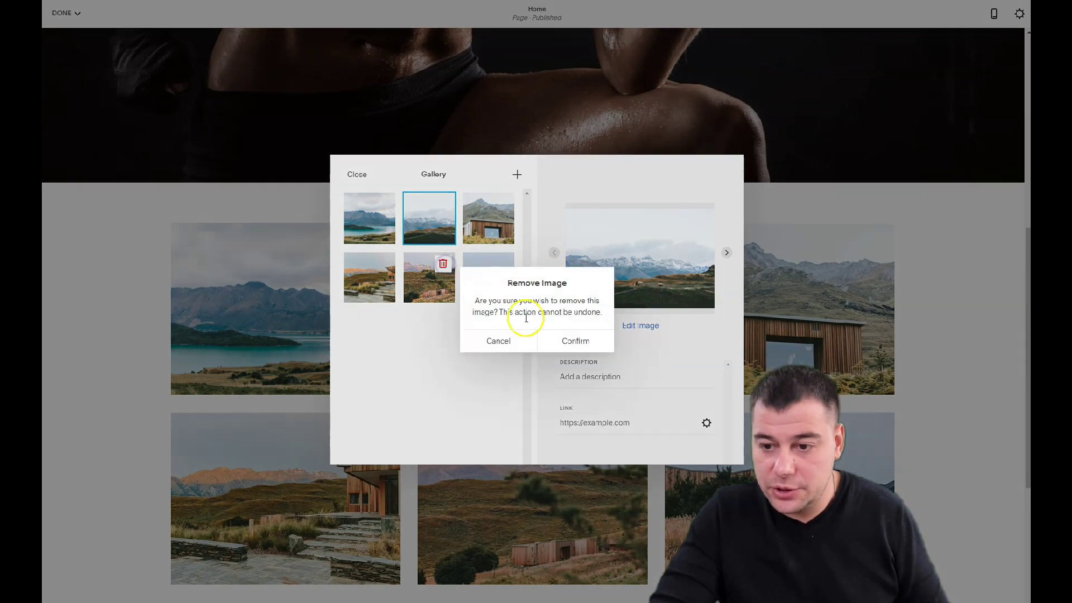
{"action": "left_click", "coordinate": [575, 340]}
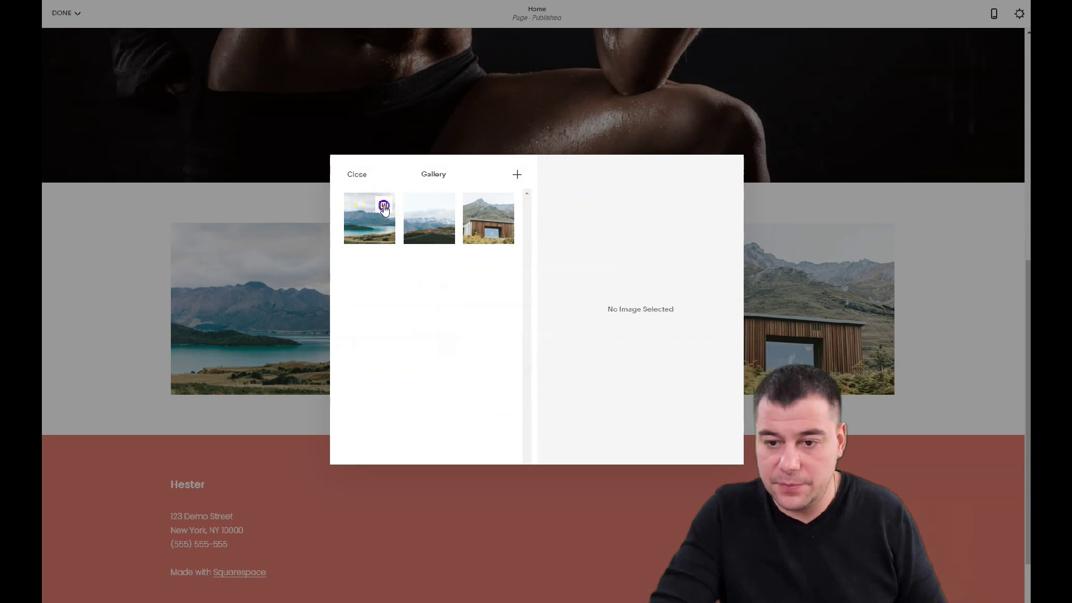
{"action": "left_click", "coordinate": [384, 204]}
{"action": "left_click", "coordinate": [574, 341]}
{"action": "left_click", "coordinate": [384, 204]}
{"action": "left_click", "coordinate": [574, 340]}
Browse the free Unsplash and premium Getty stock images available for the gallery, without choosing any.
{"action": "left_click", "coordinate": [517, 174]}
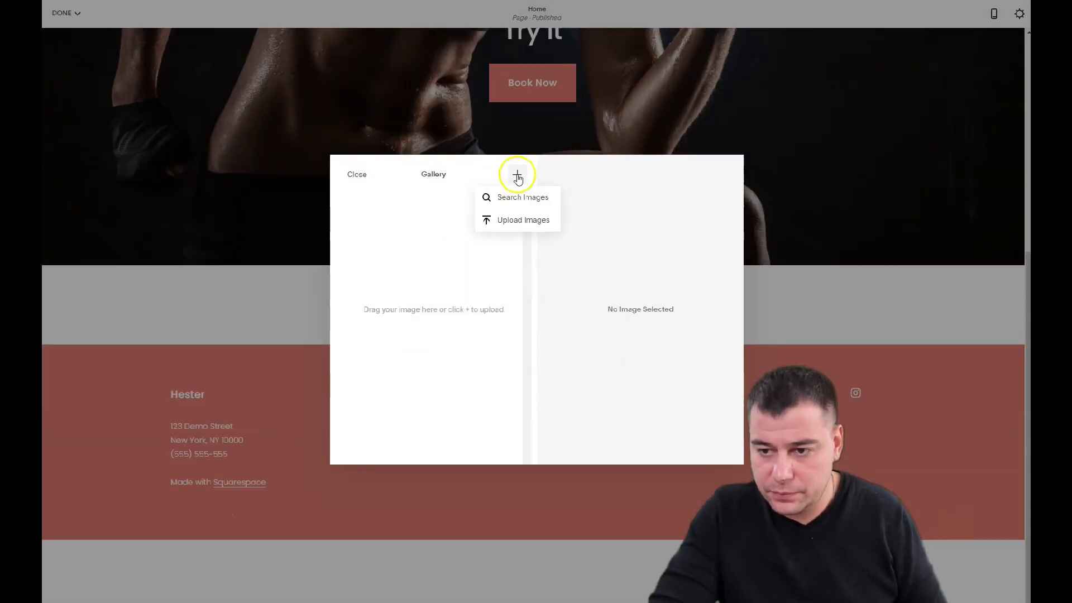
{"action": "left_click", "coordinate": [496, 198]}
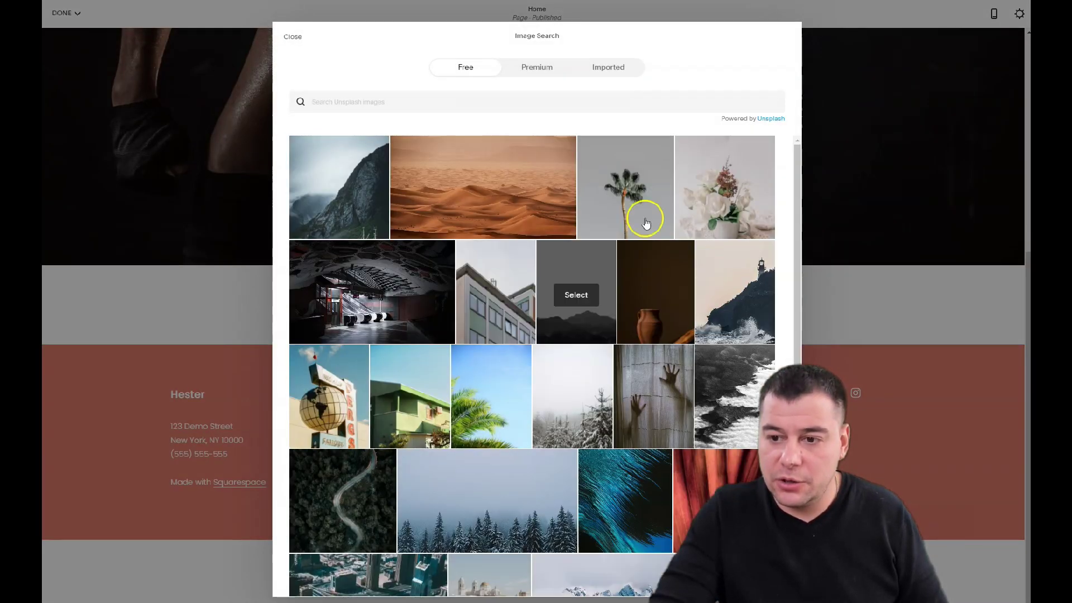
{"action": "scroll", "coordinate": [519, 320], "scroll_direction": "down", "scroll_amount": 12}
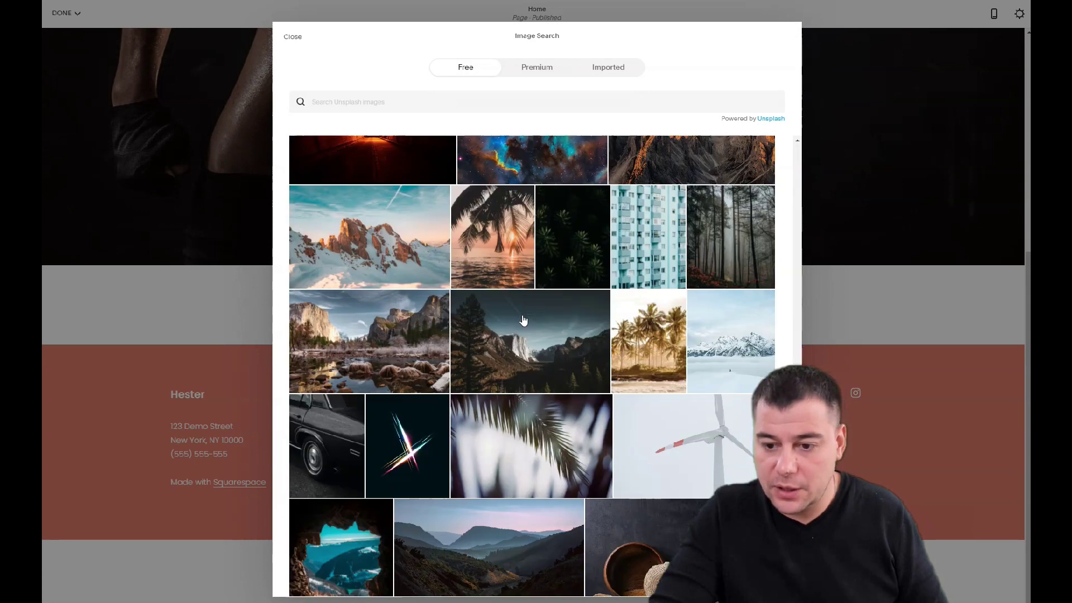
{"action": "scroll", "coordinate": [523, 320], "scroll_direction": "down", "scroll_amount": 3}
{"action": "left_click", "coordinate": [537, 67]}
{"action": "scroll", "coordinate": [553, 277], "scroll_direction": "down", "scroll_amount": 5}
{"action": "scroll", "coordinate": [552, 277], "scroll_direction": "up", "scroll_amount": 5}
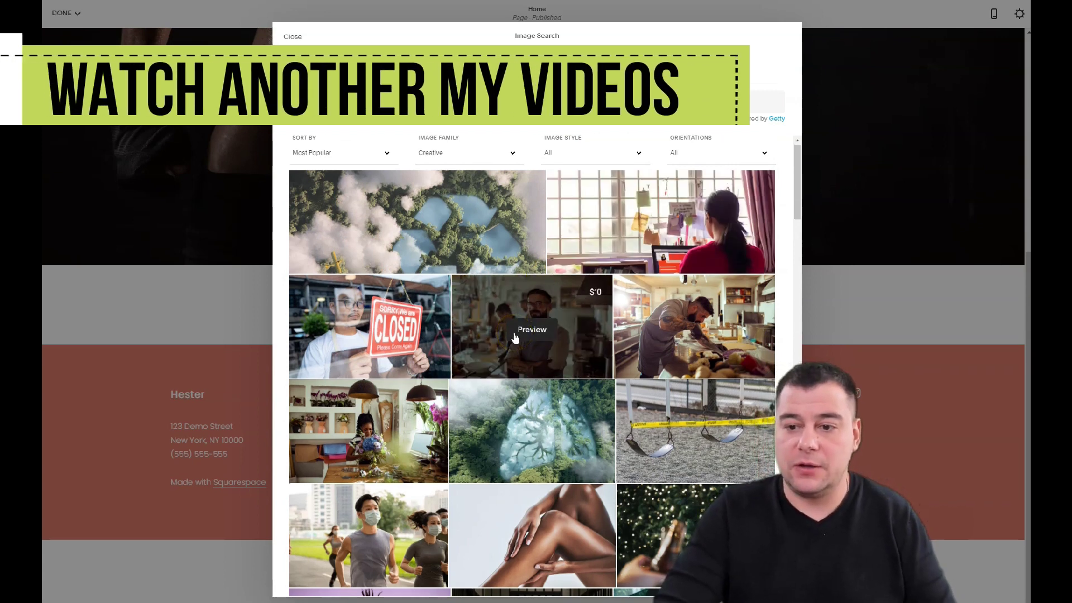
{"action": "scroll", "coordinate": [515, 335], "scroll_direction": "down", "scroll_amount": 6}
{"action": "scroll", "coordinate": [516, 336], "scroll_direction": "down", "scroll_amount": 10}
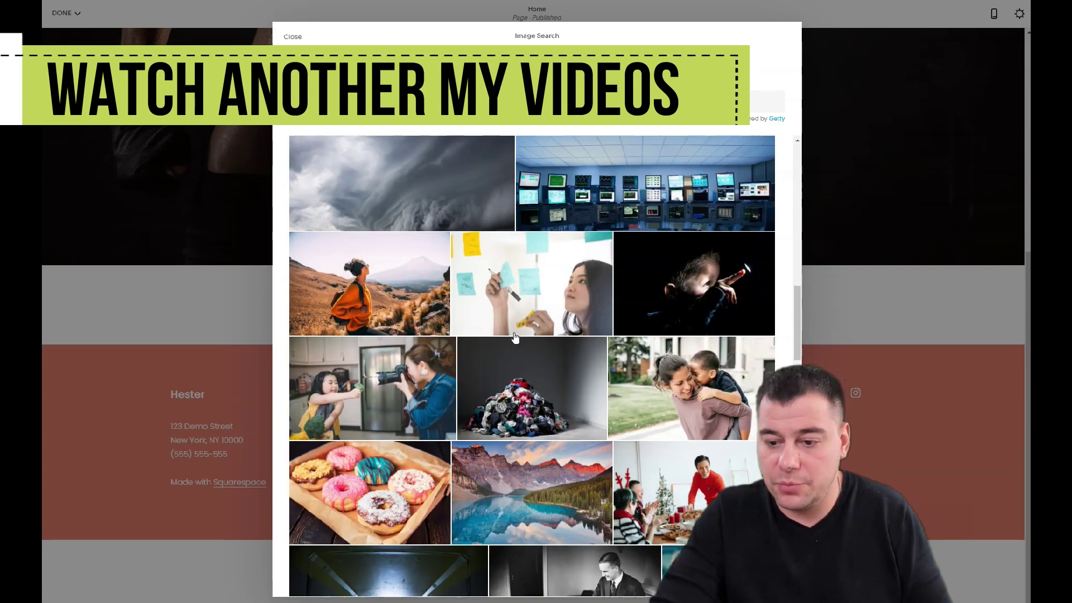
{"action": "scroll", "coordinate": [515, 336], "scroll_direction": "down", "scroll_amount": 3}
{"action": "scroll", "coordinate": [514, 338], "scroll_direction": "down", "scroll_amount": 6}
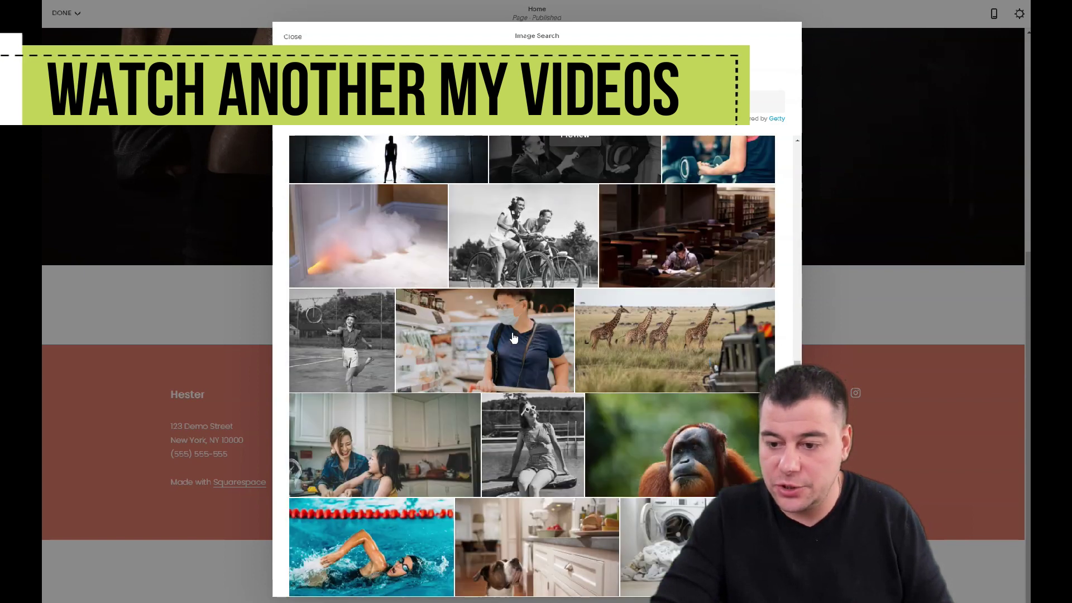
{"action": "scroll", "coordinate": [513, 337], "scroll_direction": "up", "scroll_amount": 18}
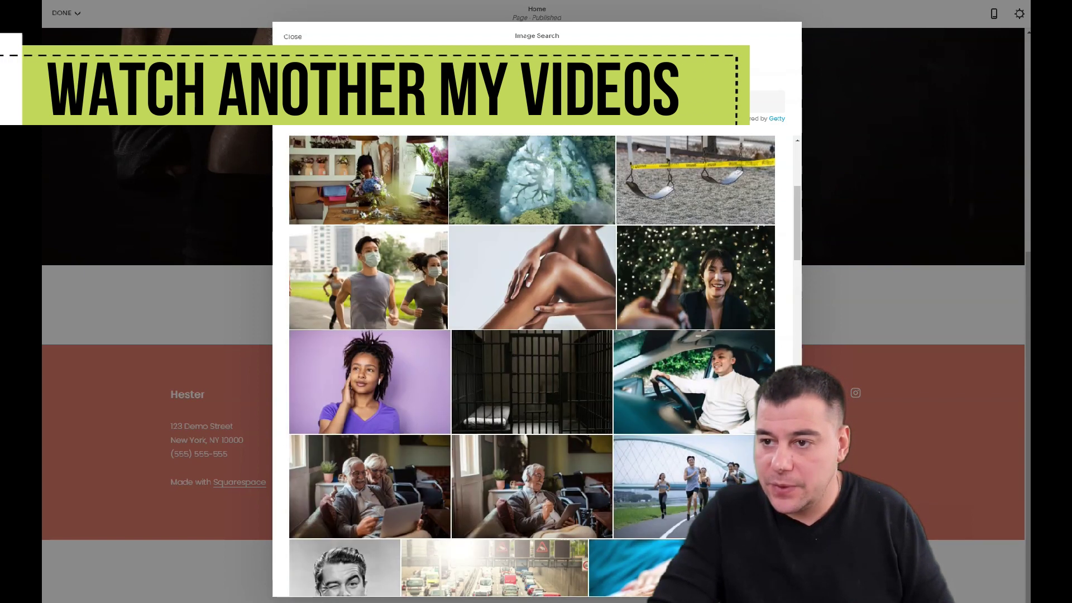
{"action": "left_click", "coordinate": [291, 35]}
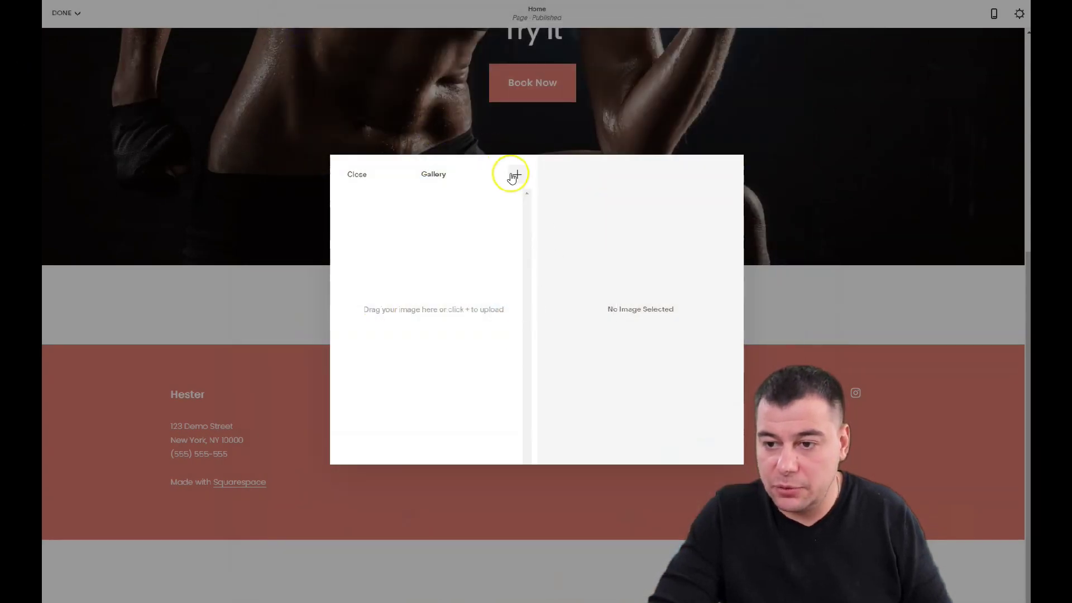
Upload three gym photos to the gallery: a woman on a treadmill, a muscular man and a woman with a dumbbell.
{"action": "left_click", "coordinate": [513, 175]}
{"action": "left_click", "coordinate": [495, 221]}
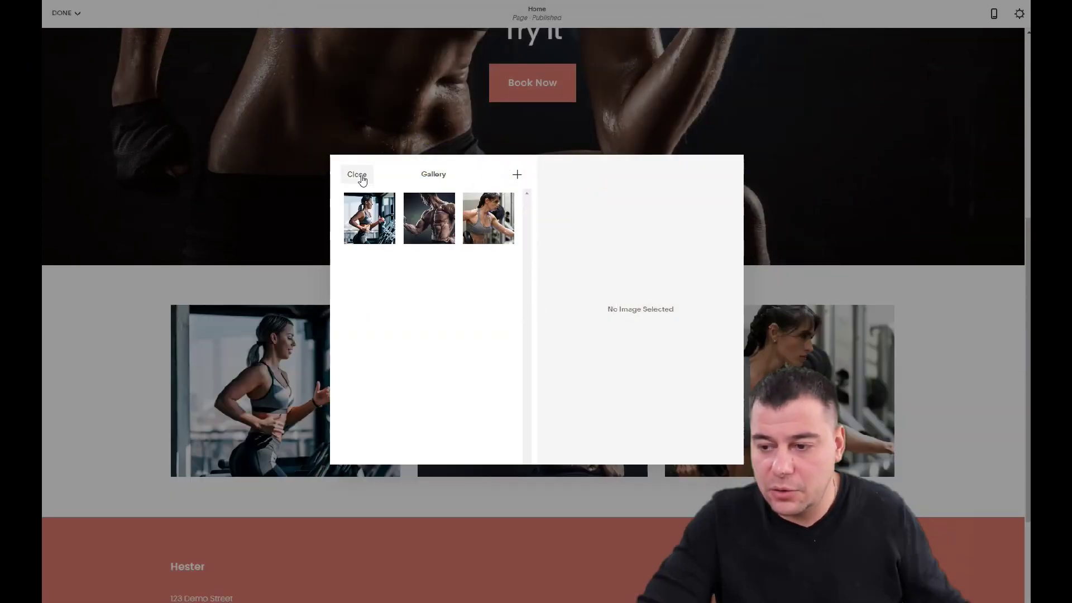
{"action": "left_click", "coordinate": [357, 174]}
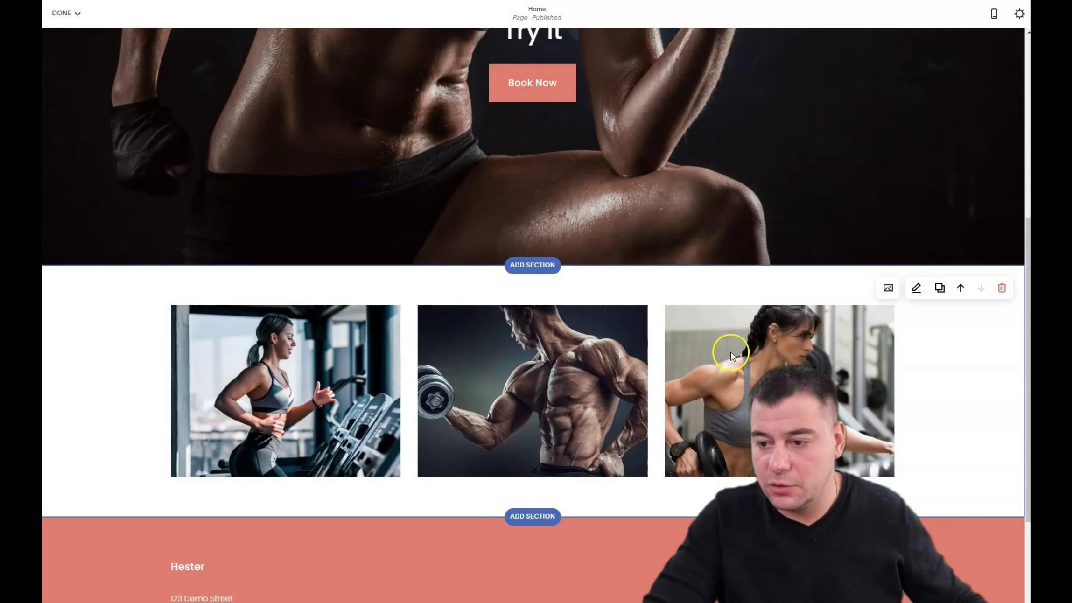
Try the Grid: Strips and Grid: Masonry gallery types on the gym photo section.
{"action": "scroll", "coordinate": [742, 346], "scroll_direction": "down", "scroll_amount": 3}
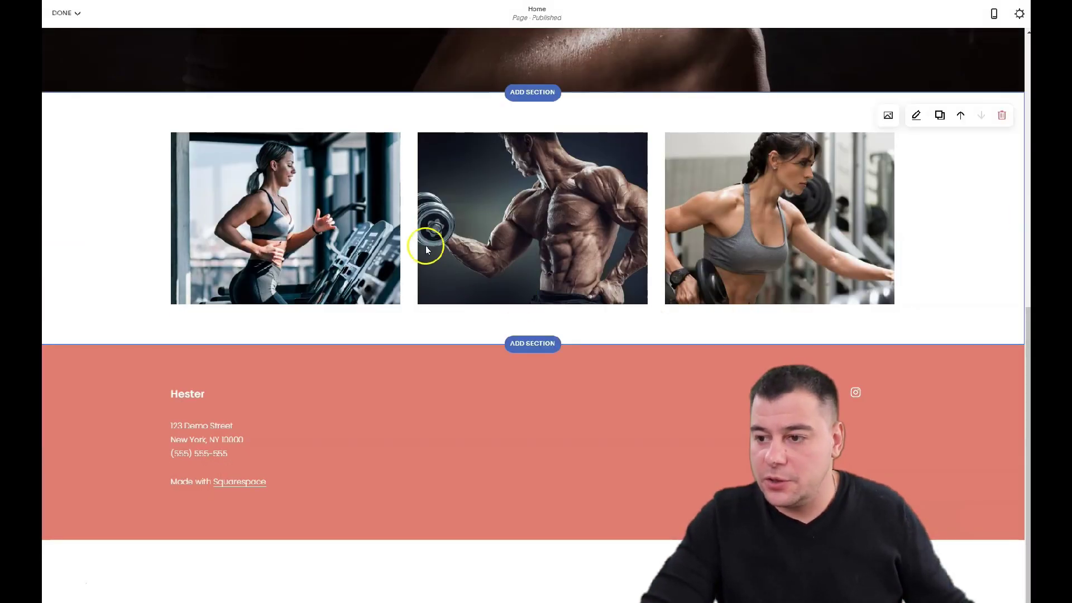
{"action": "left_click", "coordinate": [915, 116]}
{"action": "left_click", "coordinate": [938, 156]}
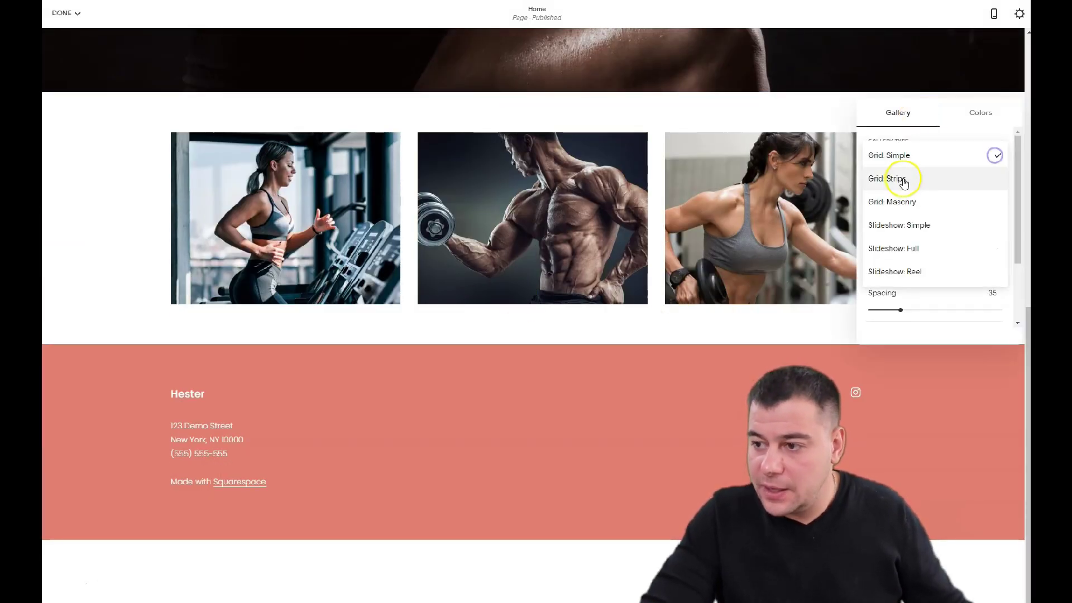
{"action": "left_click", "coordinate": [902, 178]}
{"action": "left_click", "coordinate": [969, 323]}
{"action": "left_click", "coordinate": [945, 361]}
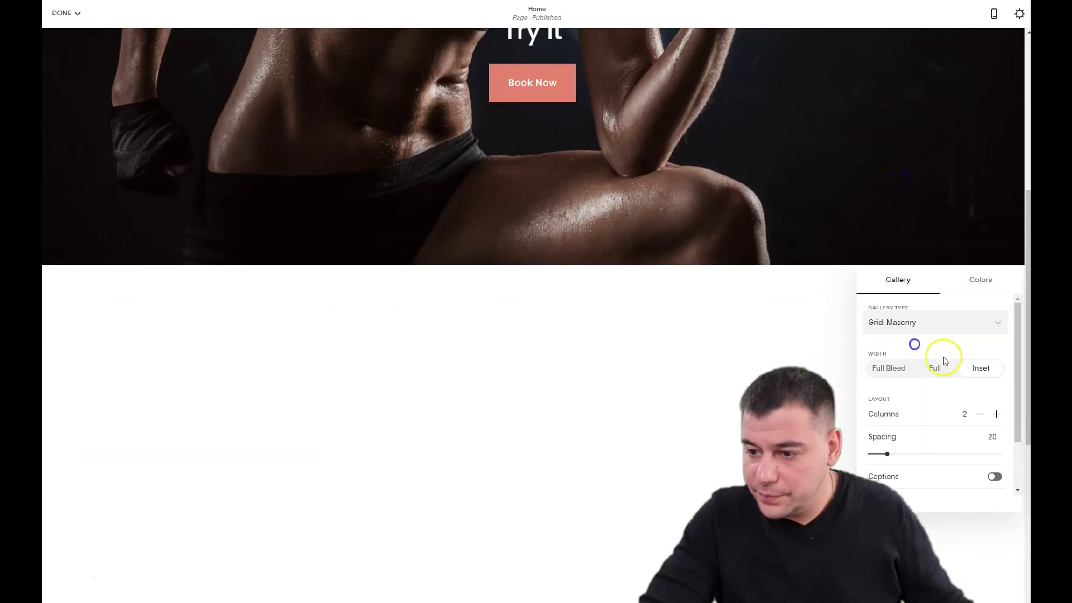
Set the gym photo section's gallery type to Slideshow: Full.
{"action": "left_click", "coordinate": [998, 323]}
{"action": "left_click", "coordinate": [904, 417]}
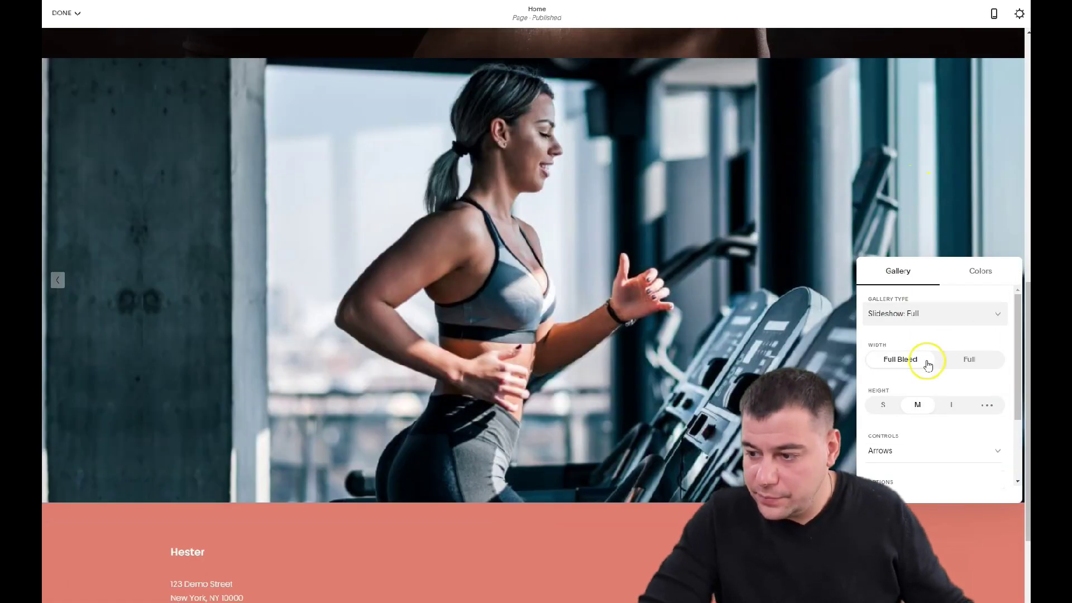
{"action": "left_click", "coordinate": [889, 233]}
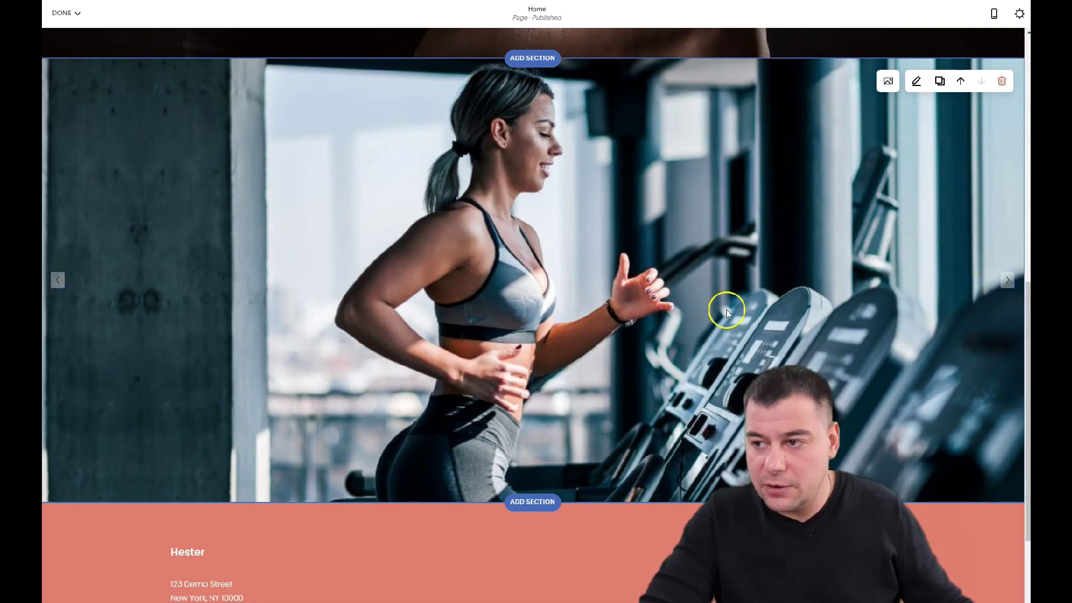
Add a video section with a centred heading and paragraph above a single video, between the gallery and the footer.
{"action": "scroll", "coordinate": [614, 315], "scroll_direction": "down", "scroll_amount": 3}
{"action": "scroll", "coordinate": [623, 321], "scroll_direction": "up", "scroll_amount": 10}
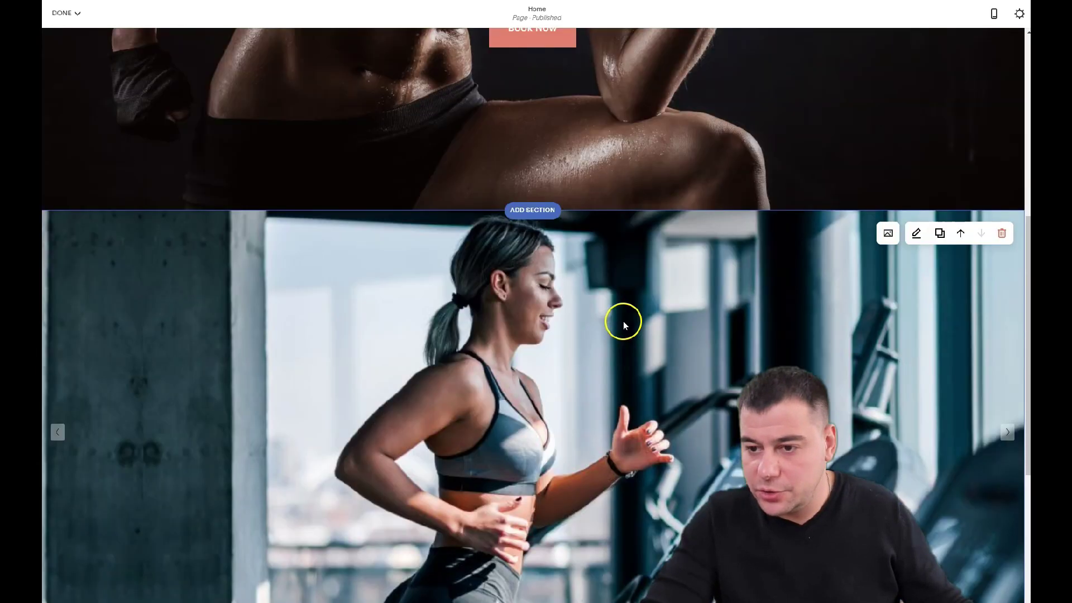
{"action": "scroll", "coordinate": [642, 329], "scroll_direction": "down", "scroll_amount": 5}
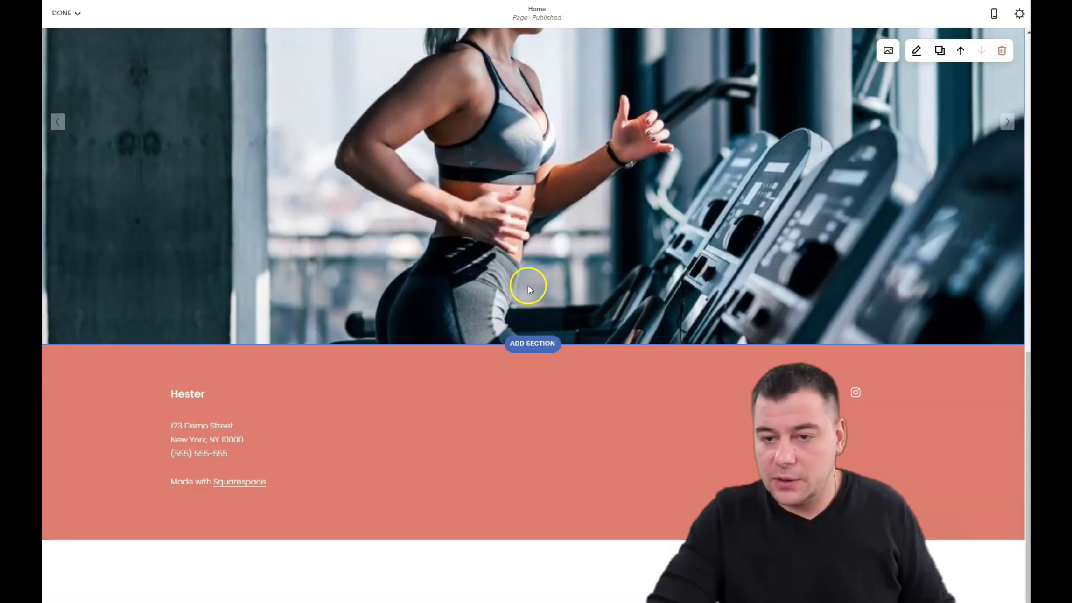
{"action": "scroll", "coordinate": [527, 284], "scroll_direction": "down", "scroll_amount": 3}
{"action": "left_click", "coordinate": [533, 345]}
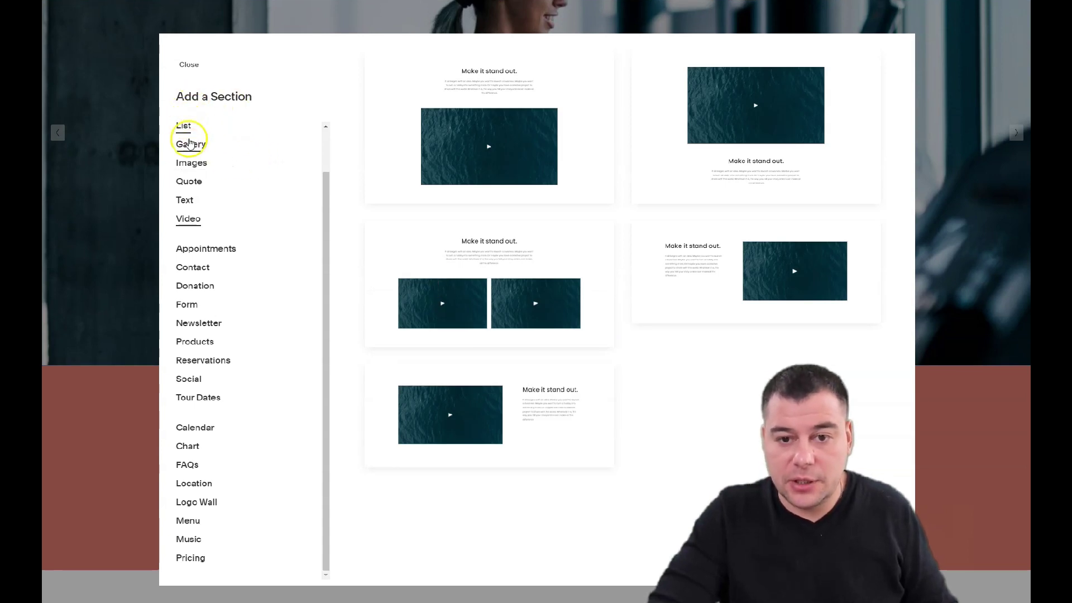
{"action": "left_click", "coordinate": [502, 118]}
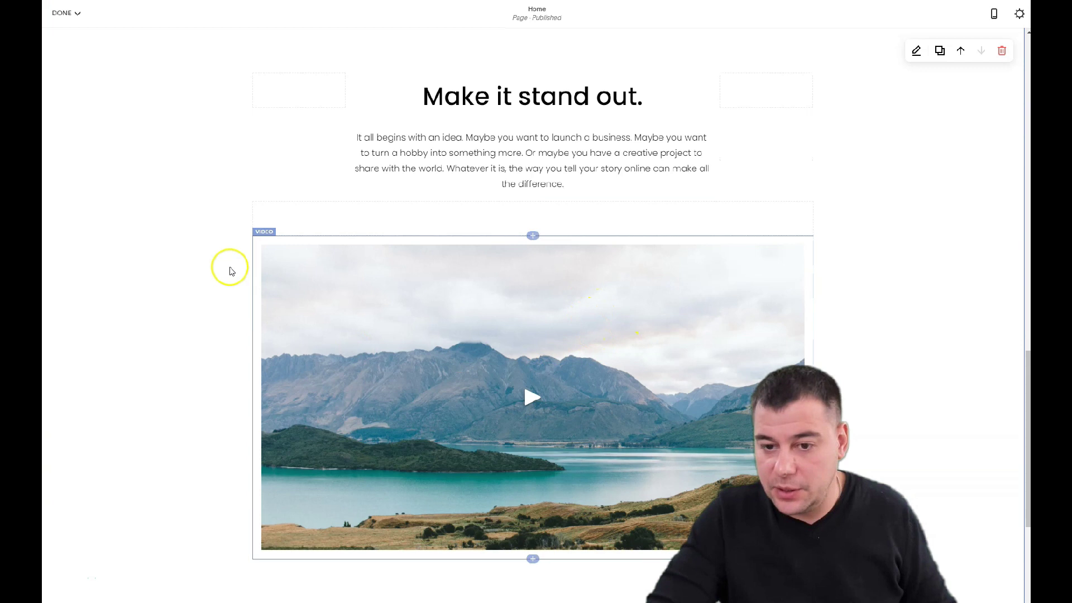
Open the video block's settings in the new section to examine its video URL option.
{"action": "left_click", "coordinate": [264, 232]}
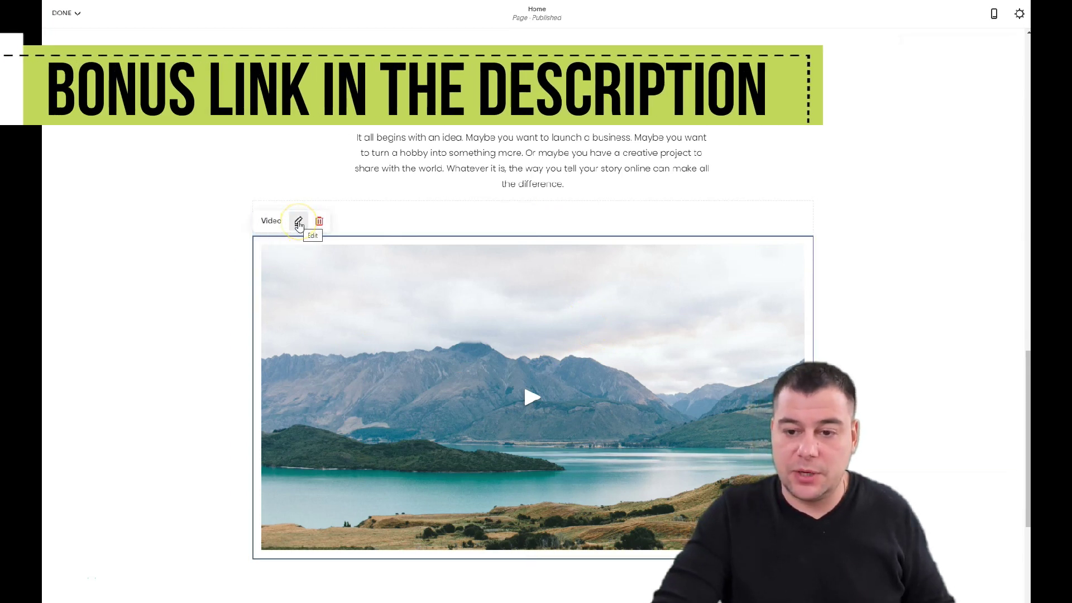
{"action": "left_click", "coordinate": [298, 222]}
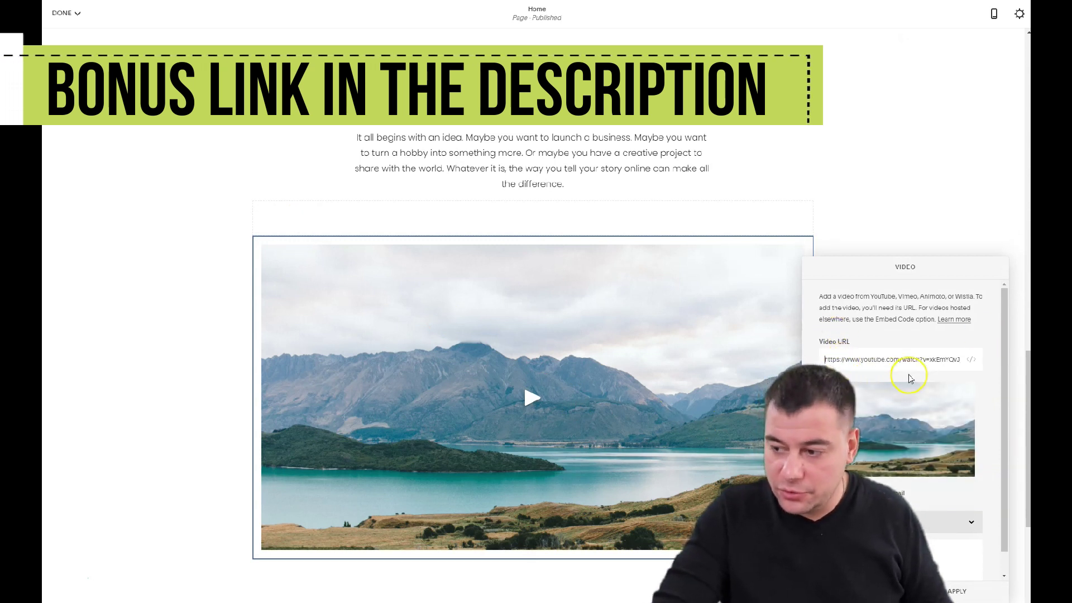
{"action": "left_click", "coordinate": [214, 299]}
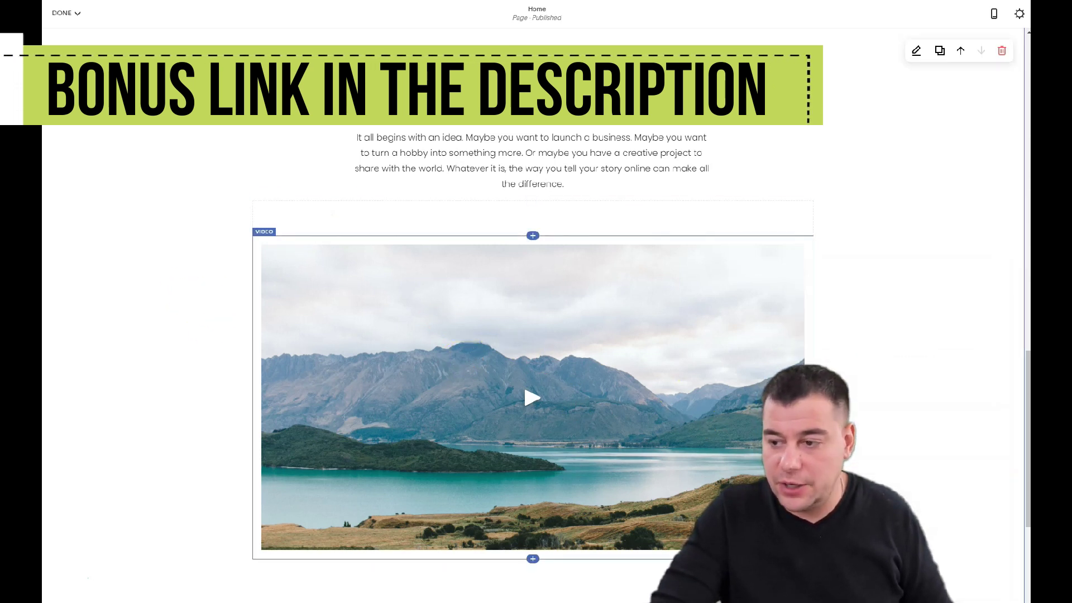
Change the video section's text to "Get your perfect body" and "Just contact us to book your first training. Yep, it's free", both in larger styles.
{"action": "left_click_drag", "start_coordinate": [259, 232], "coordinate": [471, 120]}
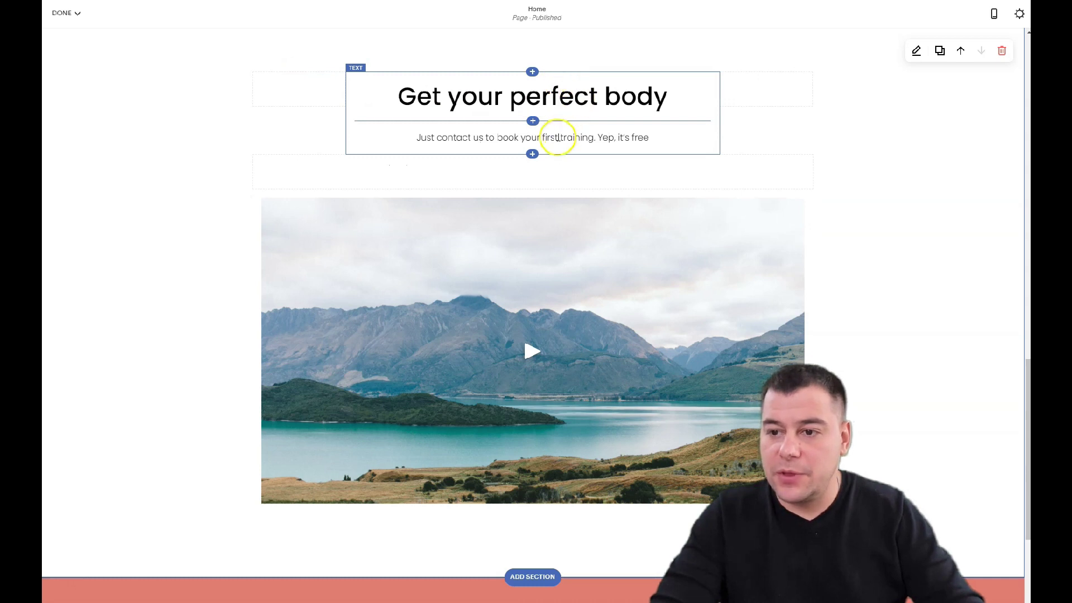
{"action": "left_click", "coordinate": [557, 137]}
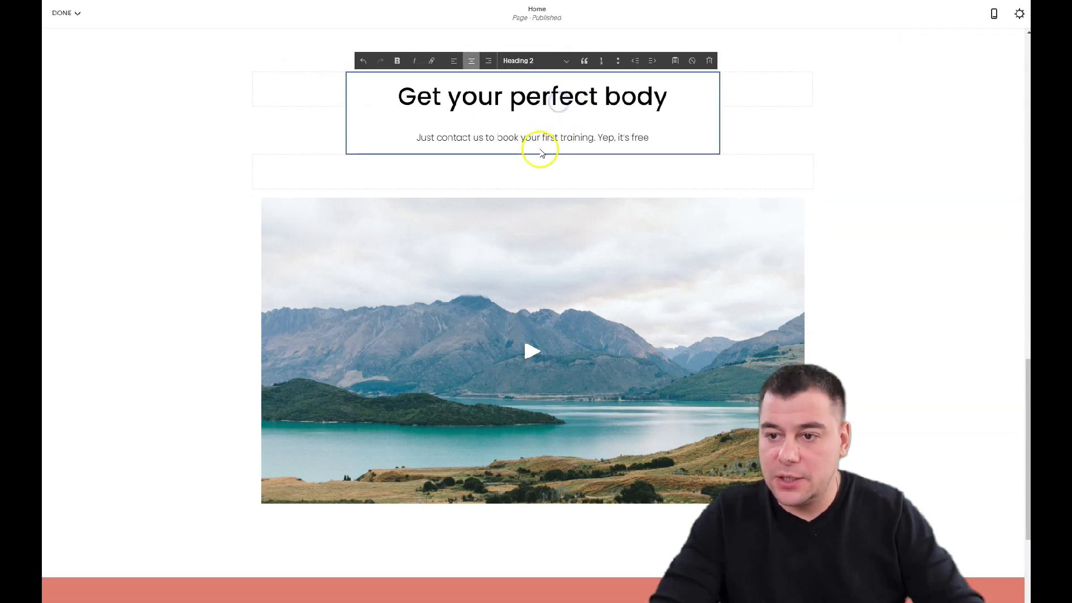
{"action": "left_click", "coordinate": [570, 62]}
{"action": "left_click", "coordinate": [545, 75]}
{"action": "left_click", "coordinate": [558, 192]}
{"action": "left_click", "coordinate": [567, 60]}
{"action": "left_click", "coordinate": [538, 112]}
{"action": "left_click", "coordinate": [531, 227]}
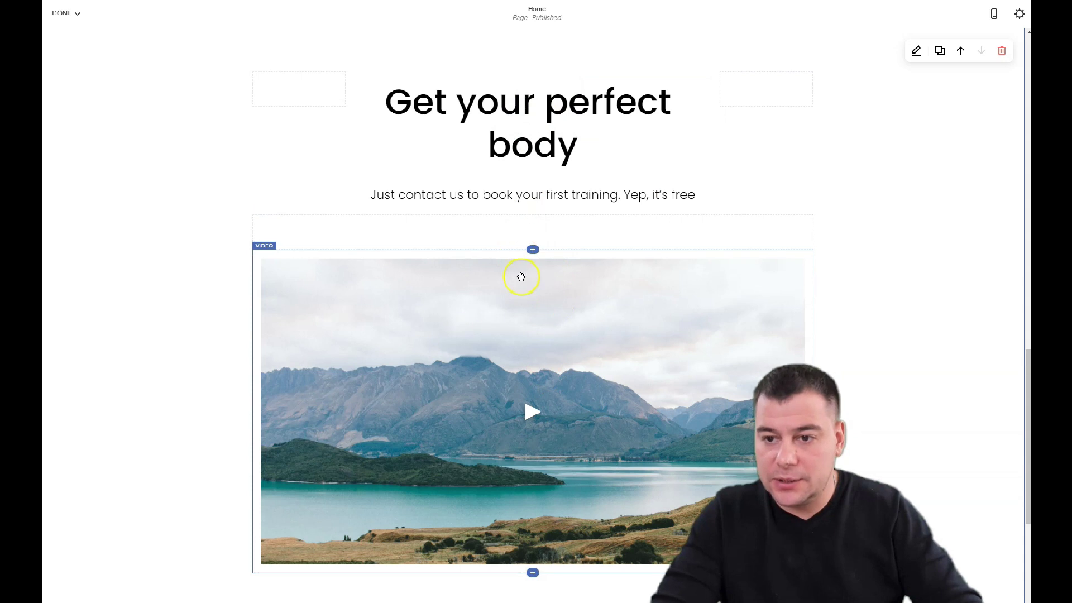
Add a button labelled "Book now" between the paragraph and the video.
{"action": "left_click", "coordinate": [533, 217]}
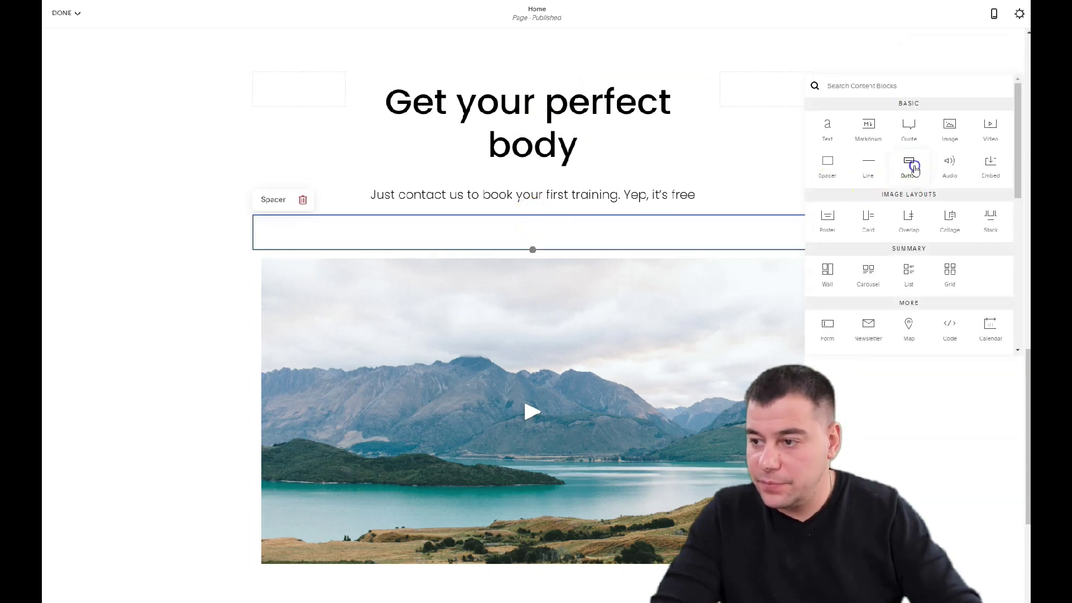
{"action": "left_click", "coordinate": [910, 166]}
{"action": "key", "text": "ctrl+a"}
{"action": "type", "text": "Book now"}
{"action": "left_click", "coordinate": [610, 351]}
Examine the Home page's mobile layout down to the footer, and return to the desktop view.
{"action": "scroll", "coordinate": [611, 350], "scroll_direction": "up", "scroll_amount": 10}
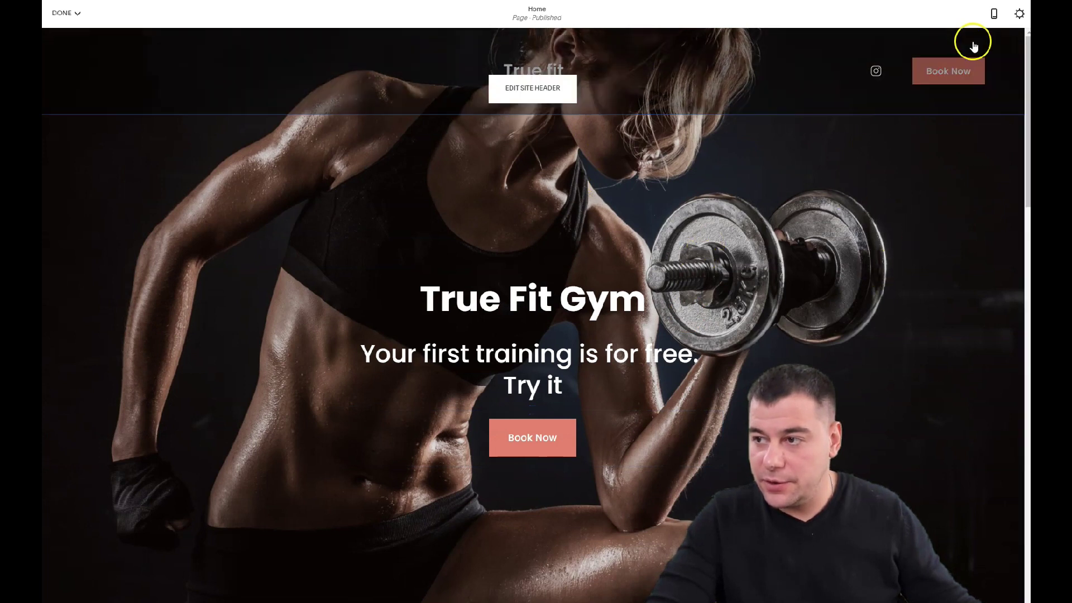
{"action": "left_click", "coordinate": [993, 16]}
{"action": "scroll", "coordinate": [589, 311], "scroll_direction": "down", "scroll_amount": 3}
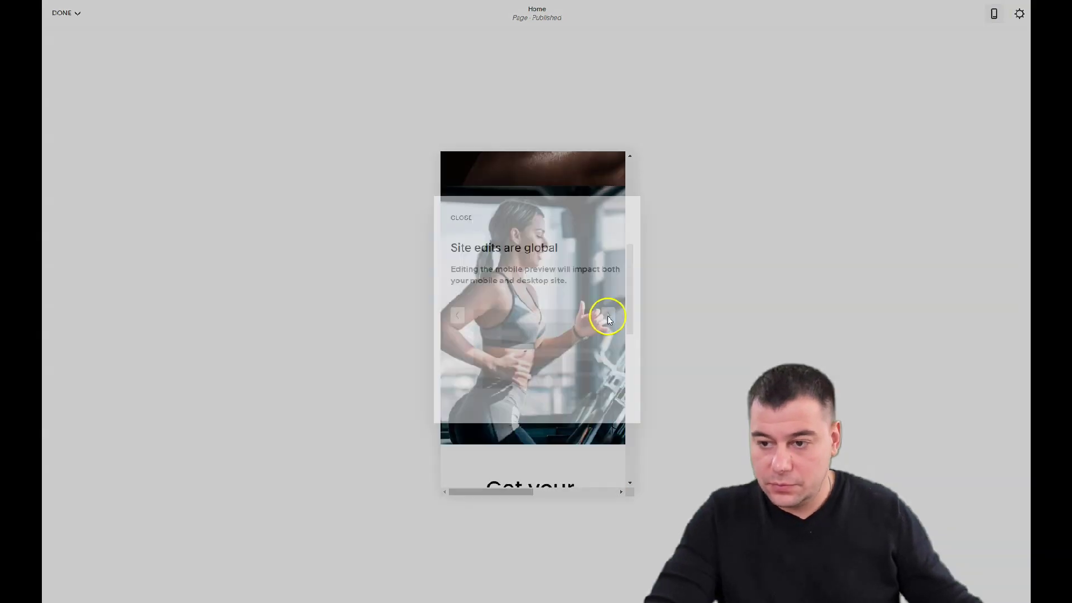
{"action": "scroll", "coordinate": [592, 310], "scroll_direction": "down", "scroll_amount": 4}
{"action": "scroll", "coordinate": [591, 311], "scroll_direction": "down", "scroll_amount": 2}
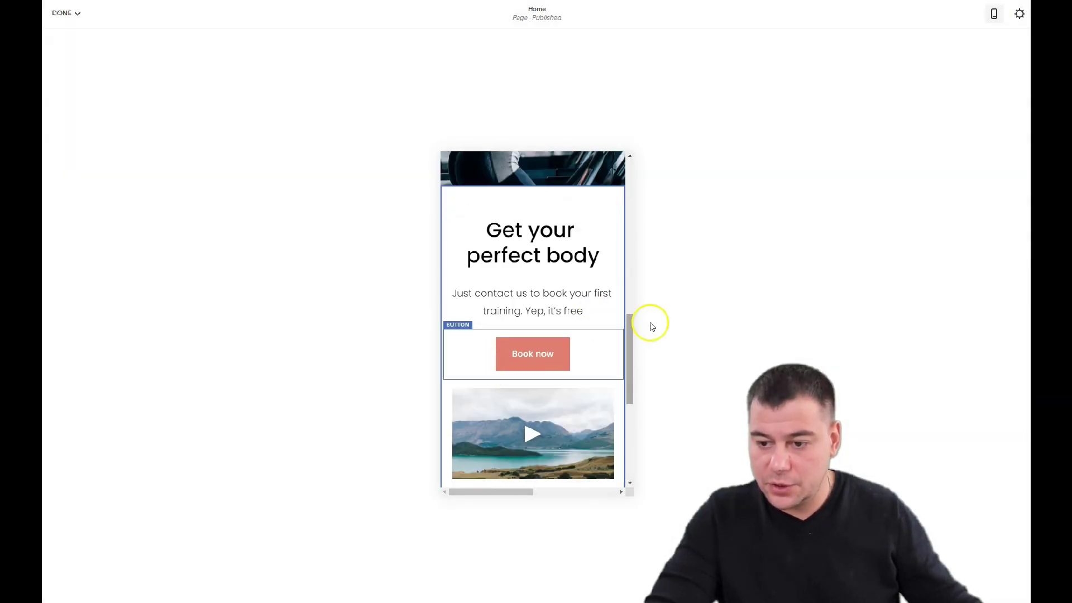
{"action": "scroll", "coordinate": [576, 348], "scroll_direction": "down", "scroll_amount": 5}
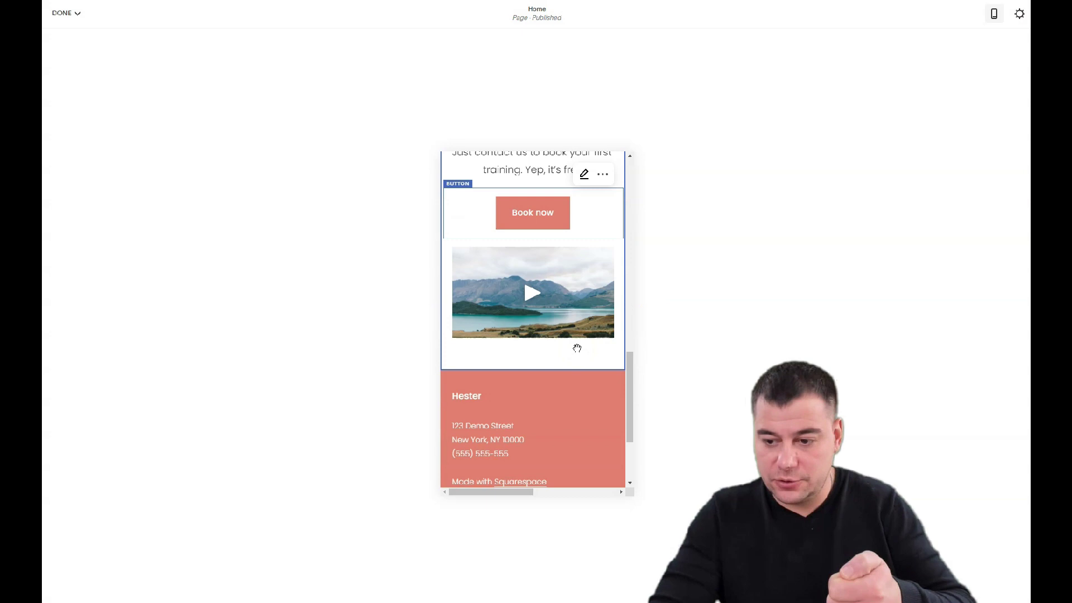
{"action": "scroll", "coordinate": [546, 335], "scroll_direction": "down", "scroll_amount": 4}
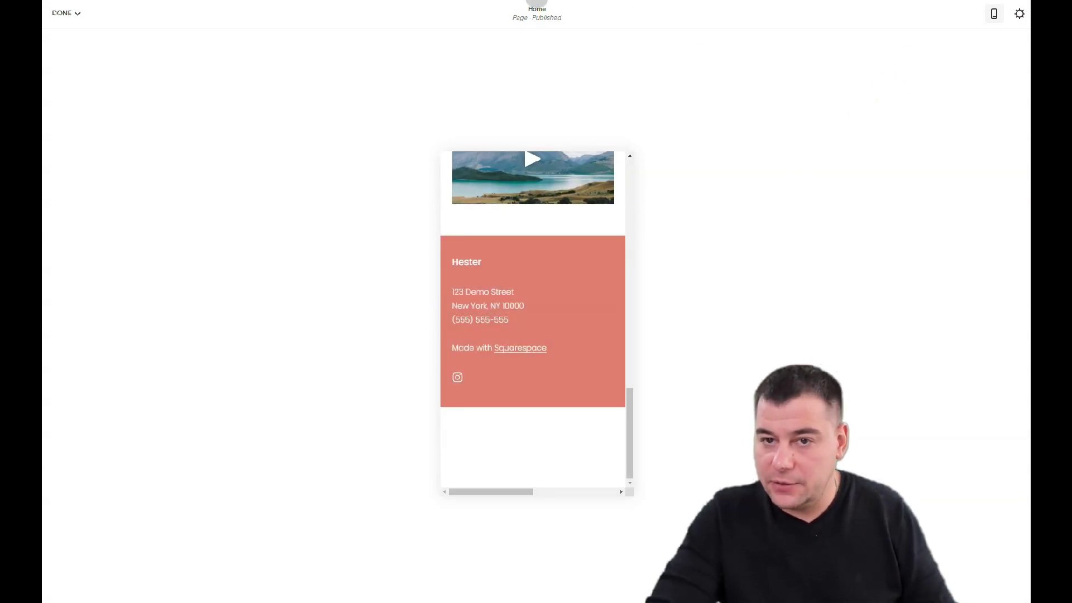
{"action": "left_click", "coordinate": [993, 13]}
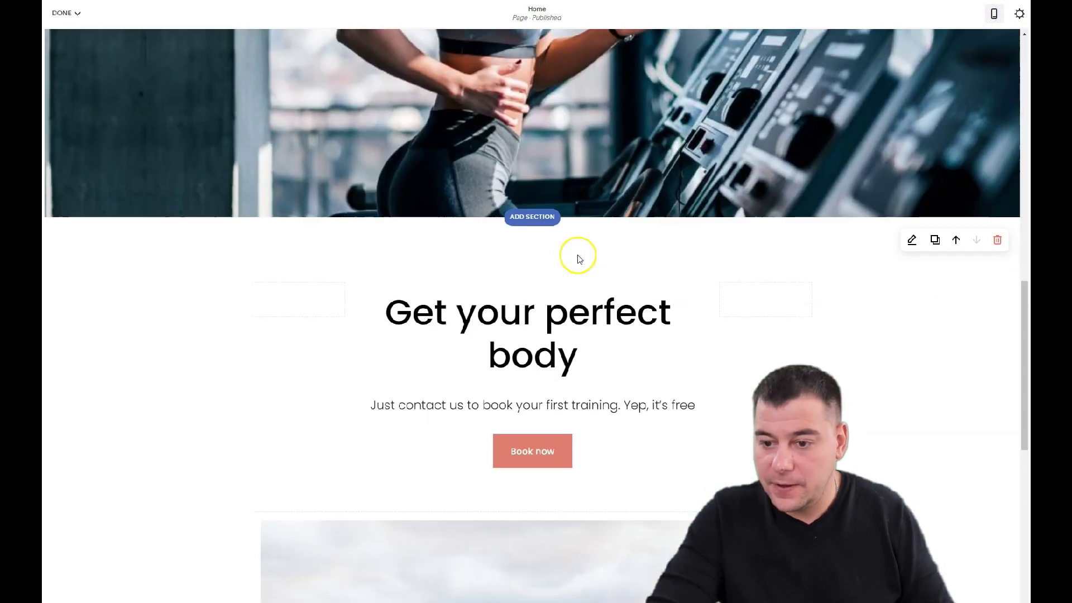
Retitle the site footer "True Fit" and delete its "Made with Squarespace" line.
{"action": "scroll", "coordinate": [572, 396], "scroll_direction": "down", "scroll_amount": 8}
{"action": "left_click", "coordinate": [558, 390]}
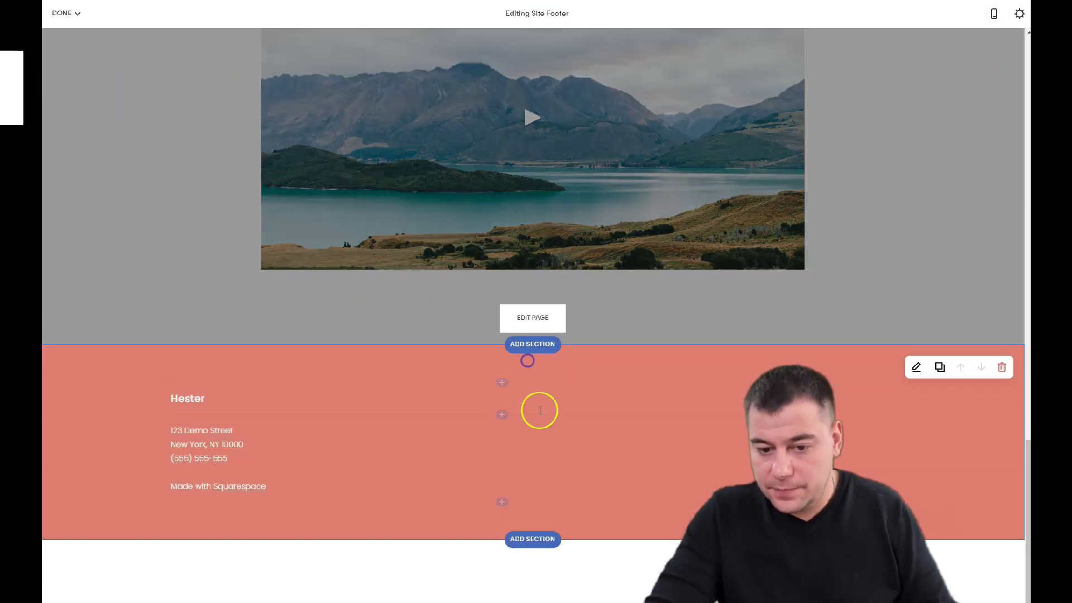
{"action": "left_click", "coordinate": [280, 485]}
{"action": "left_click_drag", "start_coordinate": [280, 486], "coordinate": [165, 486]}
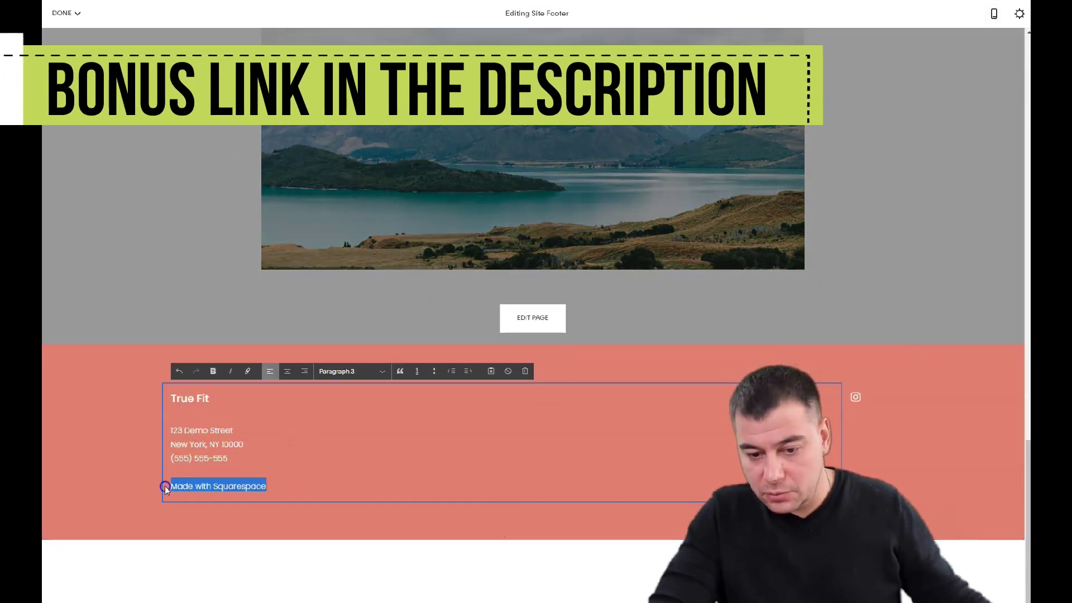
{"action": "key", "text": "BackSpace"}
{"action": "key", "text": "BackSpace"}
{"action": "key", "text": "BackSpace"}
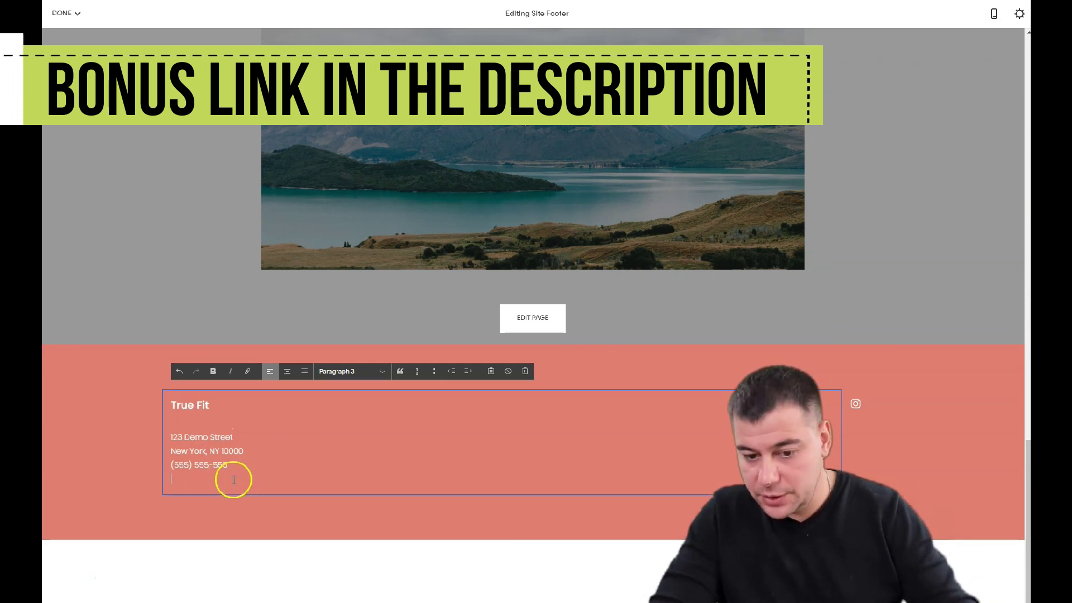
{"action": "key", "text": "Escape"}
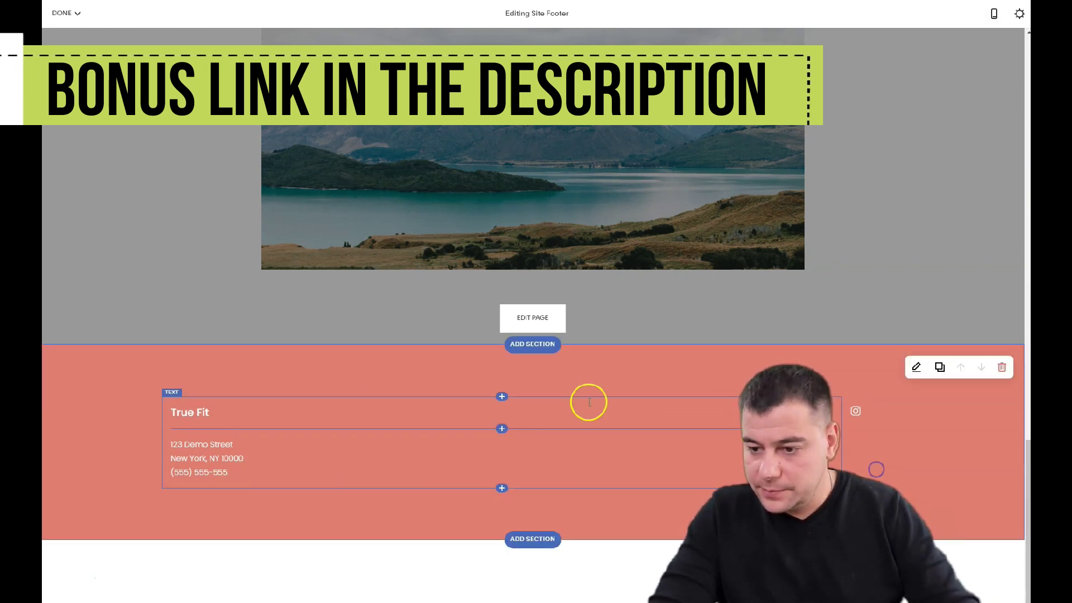
Set the footer's content width to S and apply the Black Bold color theme.
{"action": "left_click", "coordinate": [917, 366]}
{"action": "left_click", "coordinate": [892, 403]}
{"action": "left_click", "coordinate": [884, 447]}
{"action": "left_click", "coordinate": [938, 359]}
{"action": "left_click", "coordinate": [994, 359]}
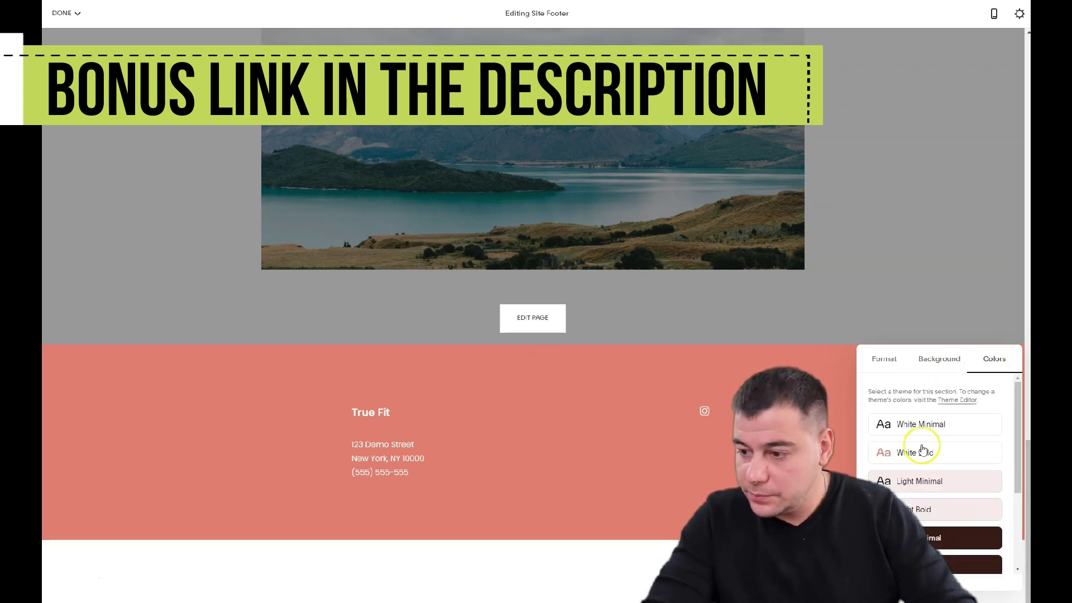
{"action": "scroll", "coordinate": [918, 445], "scroll_direction": "down", "scroll_amount": 2}
{"action": "left_click", "coordinate": [920, 441]}
{"action": "scroll", "coordinate": [854, 295], "scroll_direction": "up", "scroll_amount": 10}
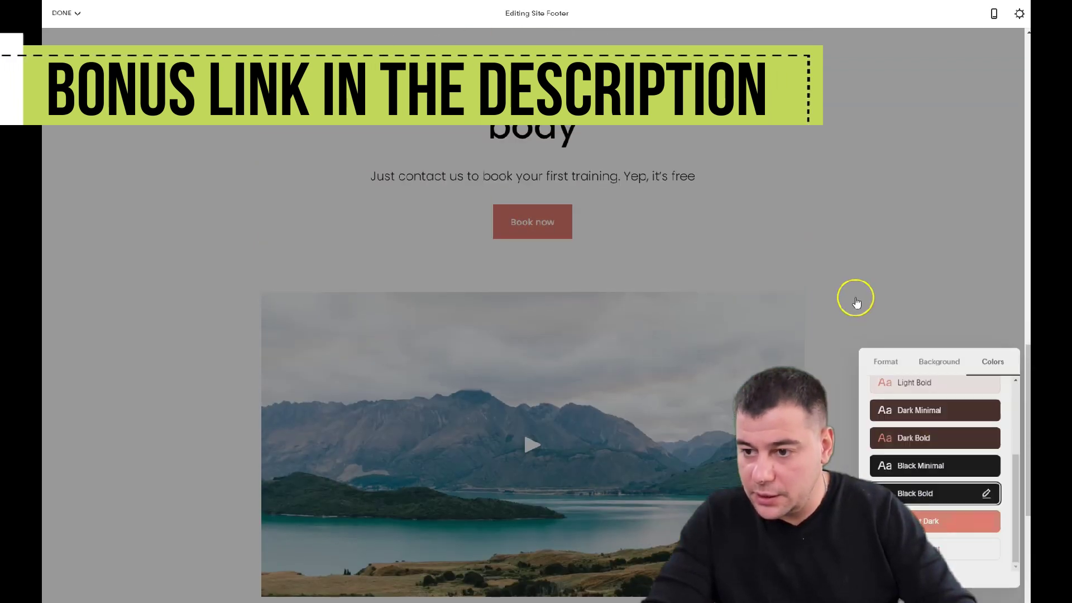
{"action": "scroll", "coordinate": [857, 302], "scroll_direction": "up", "scroll_amount": 4}
{"action": "scroll", "coordinate": [857, 303], "scroll_direction": "down", "scroll_amount": 12}
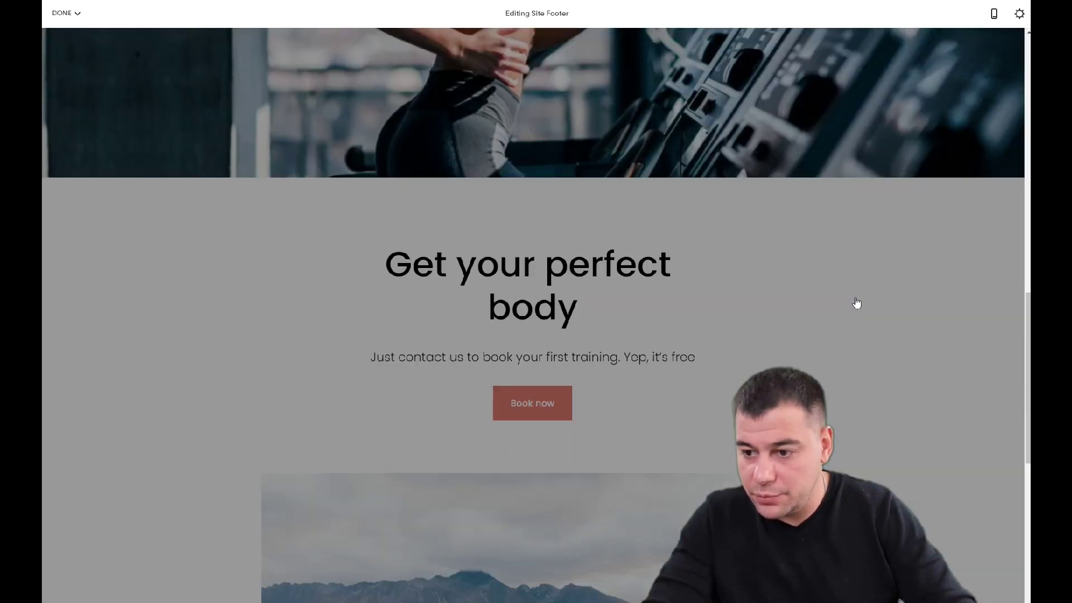
{"action": "scroll", "coordinate": [857, 302], "scroll_direction": "down", "scroll_amount": 2}
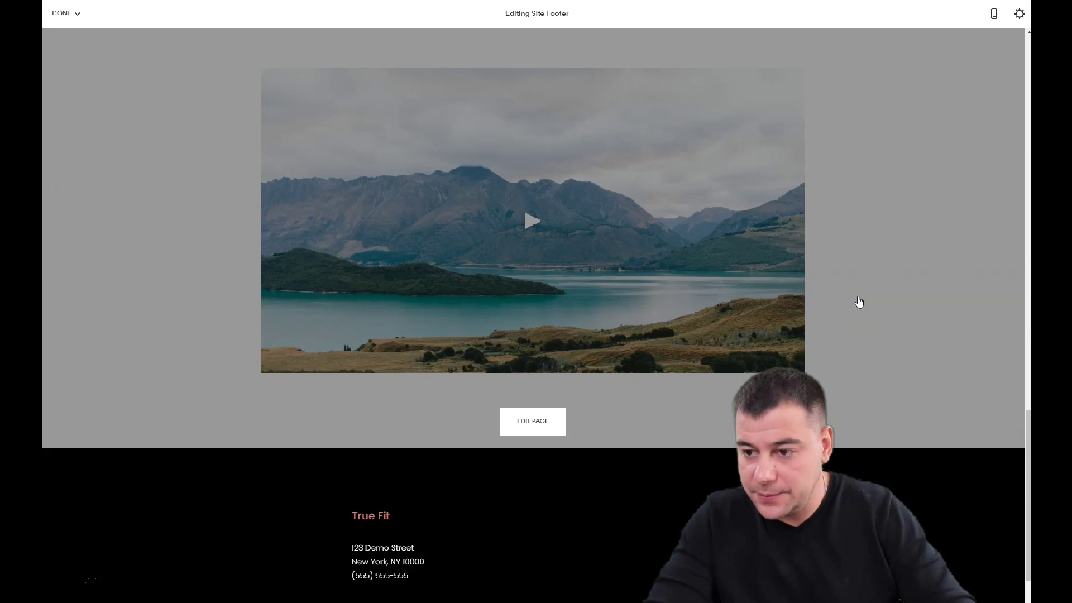
Set the video section's height to S, its content width to M and its color theme to Black Bold.
{"action": "left_click", "coordinate": [882, 268]}
{"action": "scroll", "coordinate": [882, 299], "scroll_direction": "up", "scroll_amount": 3}
{"action": "left_click", "coordinate": [911, 289]}
{"action": "left_click", "coordinate": [885, 336]}
{"action": "scroll", "coordinate": [856, 335], "scroll_direction": "down", "scroll_amount": 6}
{"action": "left_click", "coordinate": [884, 200]}
{"action": "left_click", "coordinate": [921, 200]}
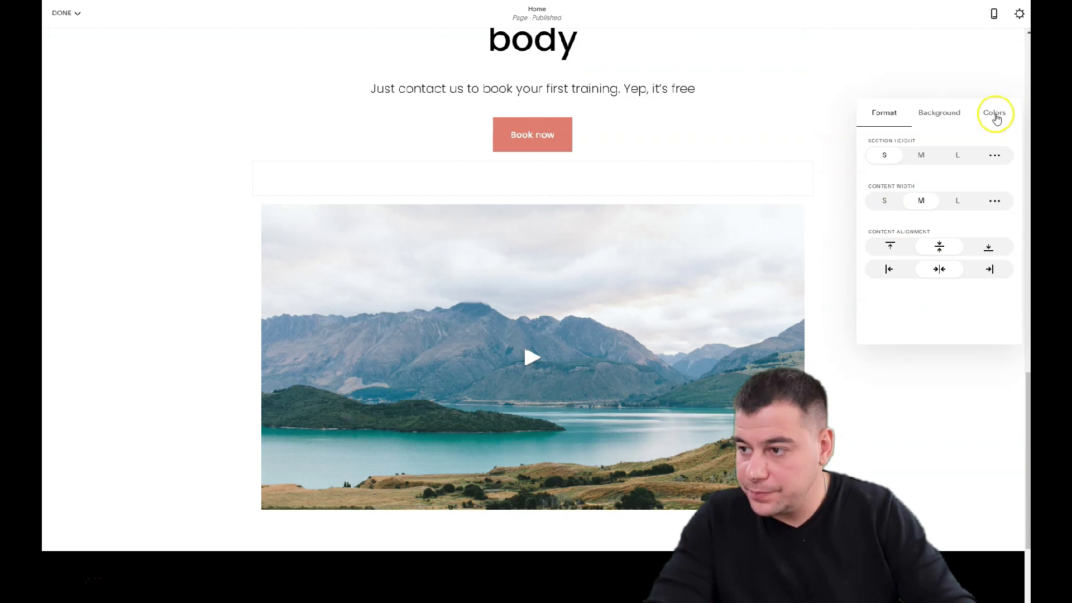
{"action": "left_click", "coordinate": [994, 113]}
{"action": "left_click", "coordinate": [916, 249]}
Check the recolored video section and footer in the mobile view, and return to the desktop view.
{"action": "scroll", "coordinate": [916, 226], "scroll_direction": "up", "scroll_amount": 5}
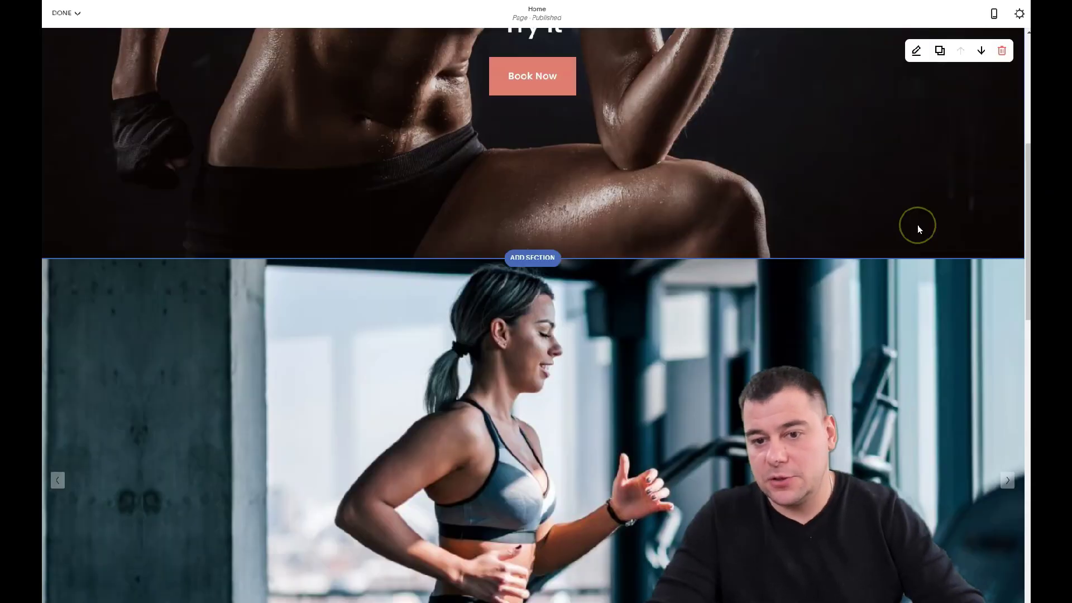
{"action": "scroll", "coordinate": [916, 225], "scroll_direction": "up", "scroll_amount": 5}
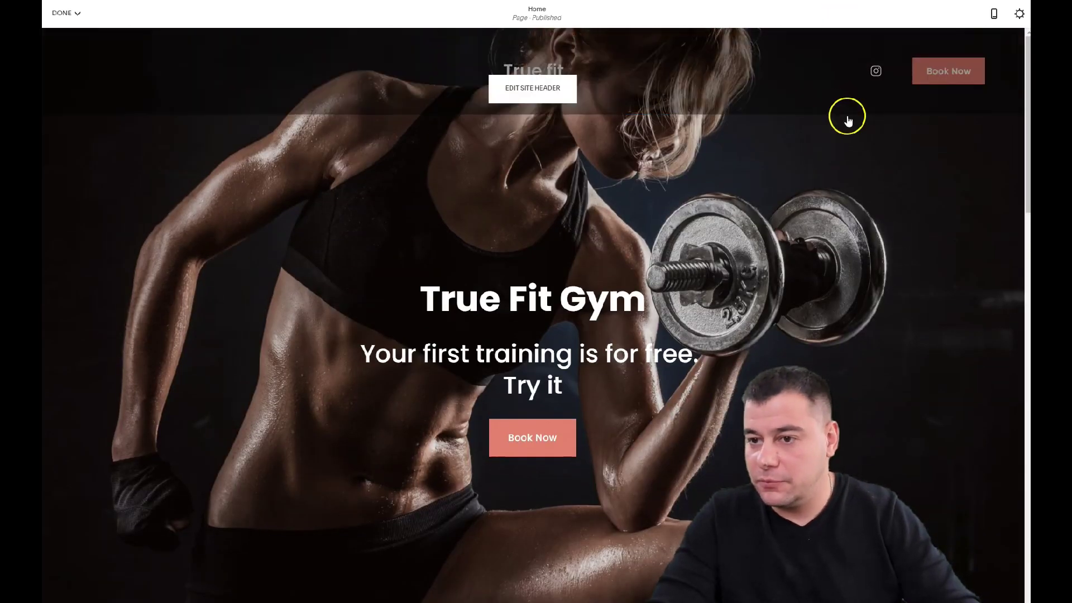
{"action": "left_click", "coordinate": [993, 13]}
{"action": "scroll", "coordinate": [552, 306], "scroll_direction": "down", "scroll_amount": 5}
{"action": "scroll", "coordinate": [554, 306], "scroll_direction": "down", "scroll_amount": 5}
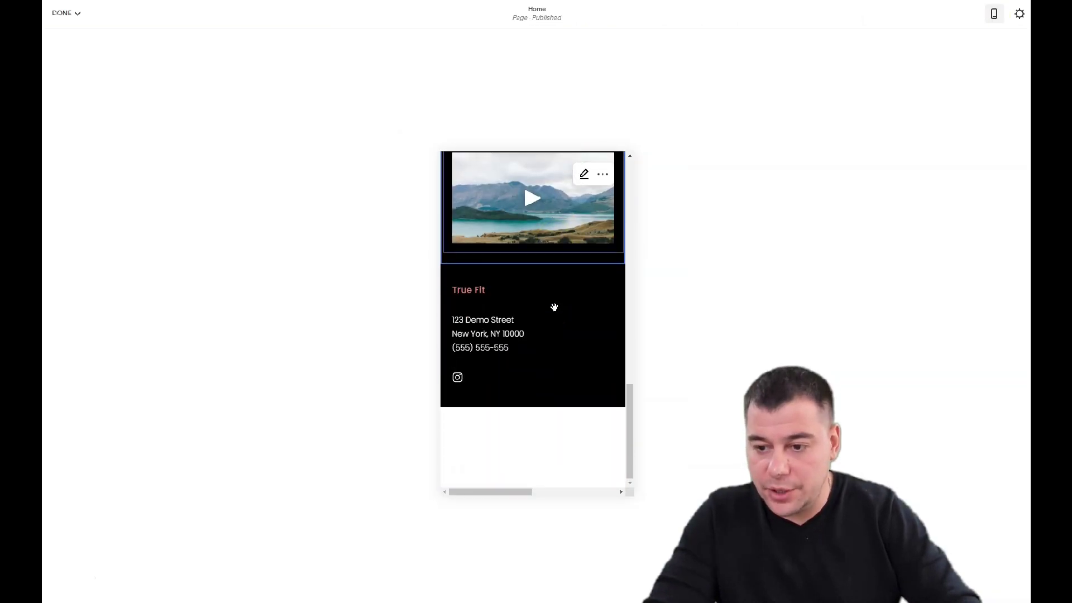
{"action": "left_click", "coordinate": [562, 305]}
{"action": "scroll", "coordinate": [563, 308], "scroll_direction": "up", "scroll_amount": 10}
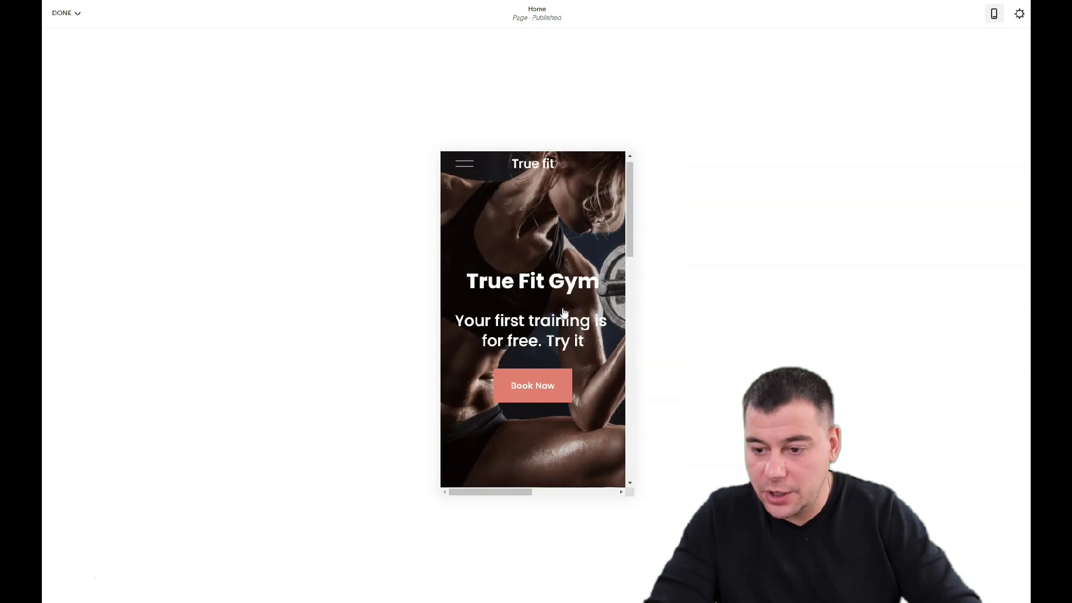
{"action": "left_click", "coordinate": [992, 15]}
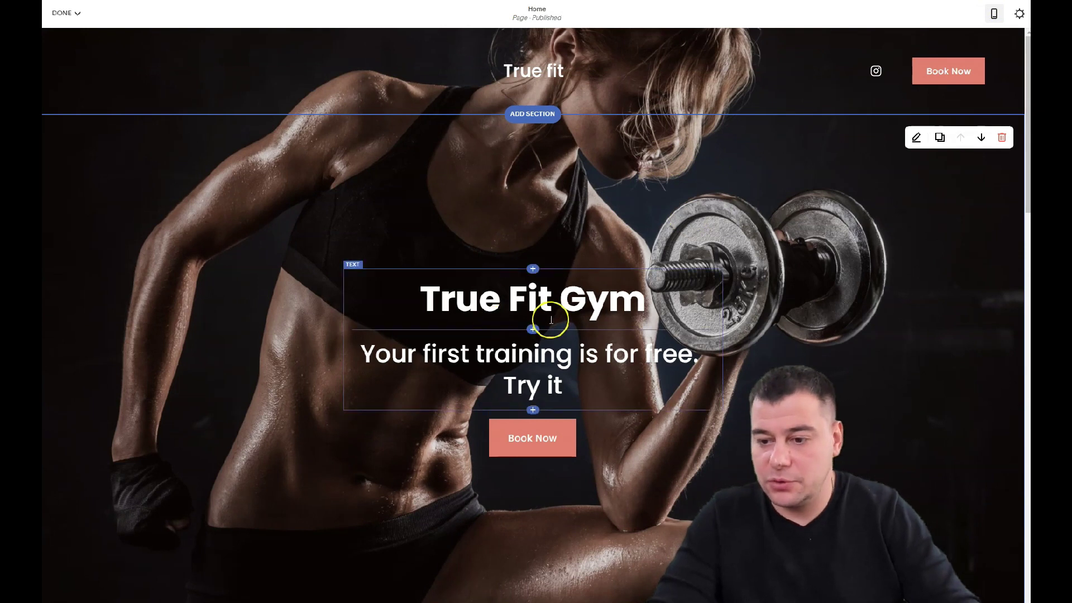
Examine the site header's element settings, and review the desktop Home page down to the video section and footer.
{"action": "left_click", "coordinate": [964, 44]}
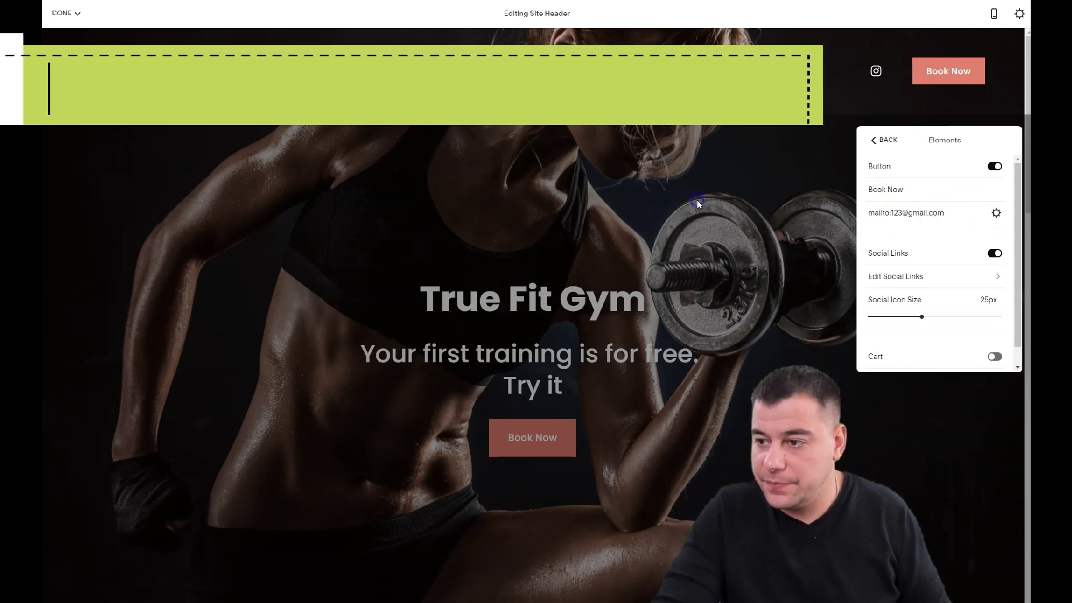
{"action": "left_click", "coordinate": [571, 199]}
{"action": "scroll", "coordinate": [571, 197], "scroll_direction": "down", "scroll_amount": 5}
{"action": "scroll", "coordinate": [646, 400], "scroll_direction": "down", "scroll_amount": 15}
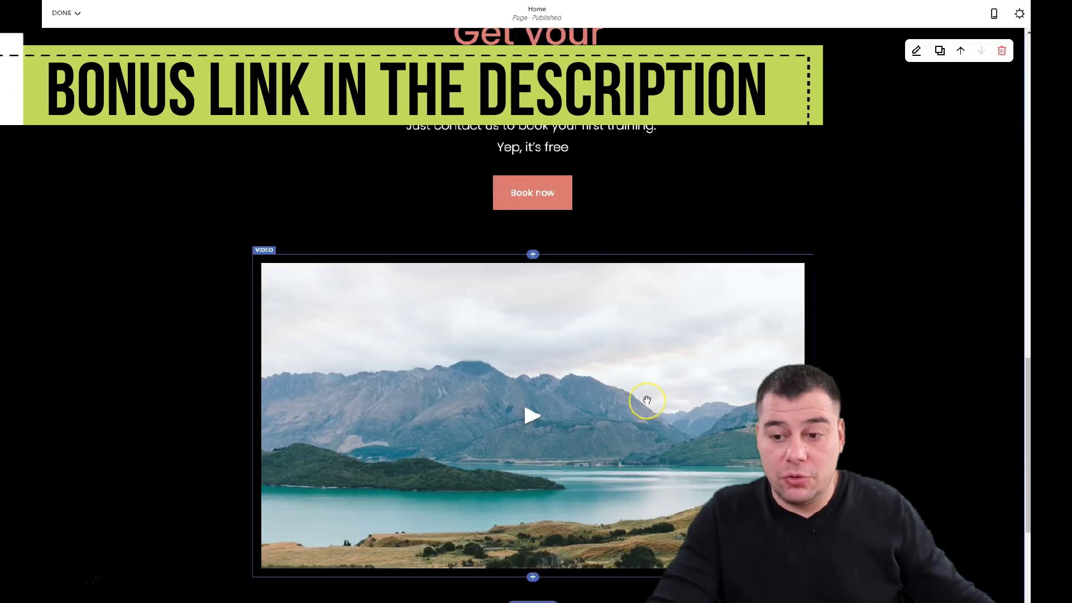
{"action": "scroll", "coordinate": [647, 400], "scroll_direction": "up", "scroll_amount": 1}
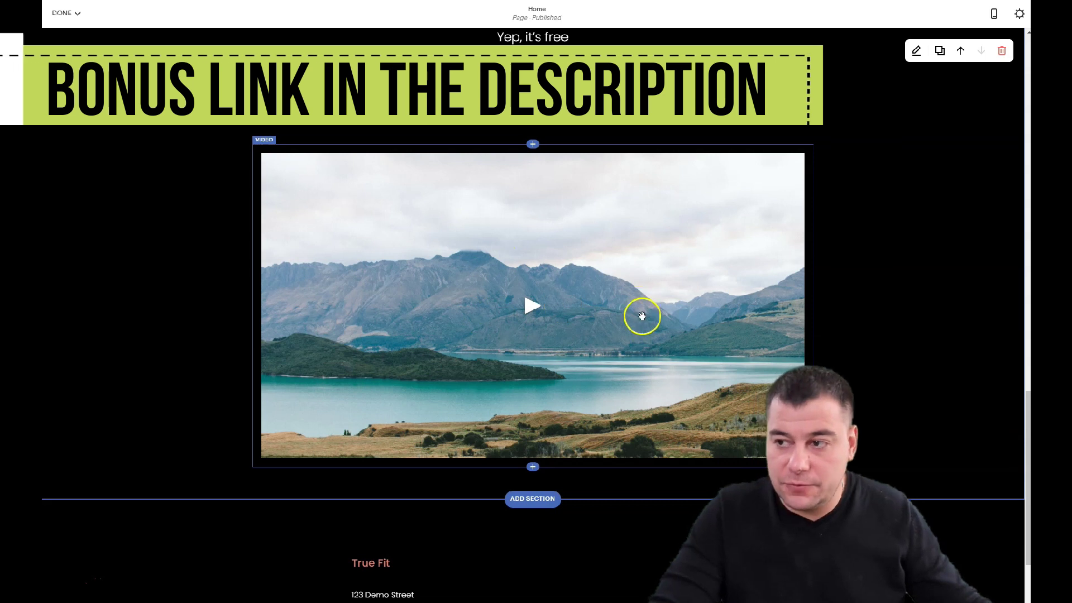
{"action": "scroll", "coordinate": [553, 296], "scroll_direction": "up", "scroll_amount": 10}
{"action": "scroll", "coordinate": [557, 341], "scroll_direction": "up", "scroll_amount": 5}
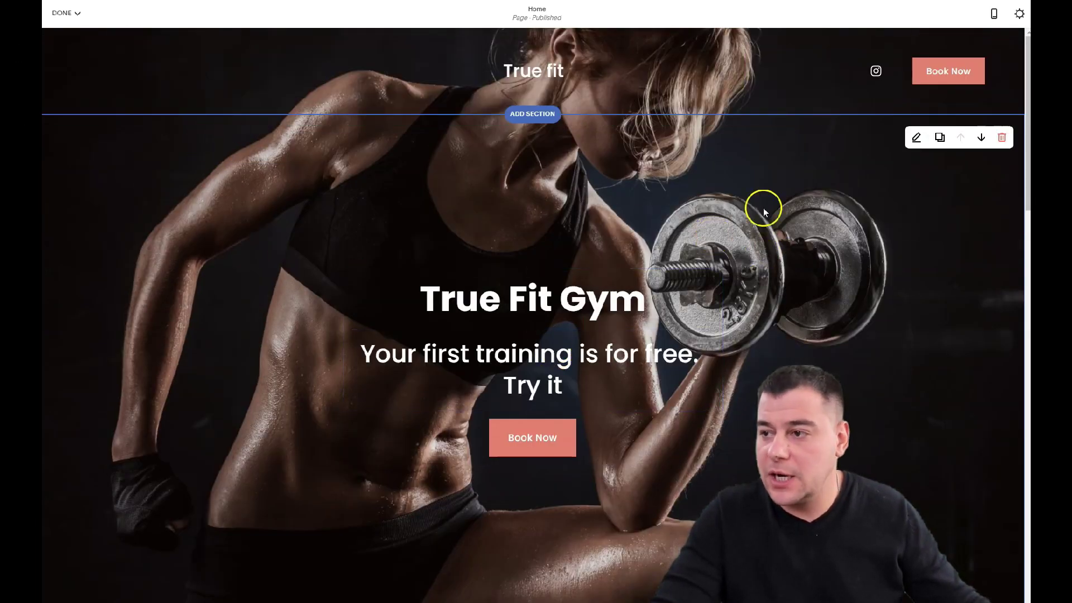
Review the whole Home page once more in the mobile view, and switch back to desktop.
{"action": "left_click", "coordinate": [993, 16]}
{"action": "scroll", "coordinate": [545, 249], "scroll_direction": "down", "scroll_amount": 5}
{"action": "scroll", "coordinate": [548, 270], "scroll_direction": "down", "scroll_amount": 5}
{"action": "scroll", "coordinate": [547, 270], "scroll_direction": "up", "scroll_amount": 6}
{"action": "scroll", "coordinate": [548, 271], "scroll_direction": "up", "scroll_amount": 3}
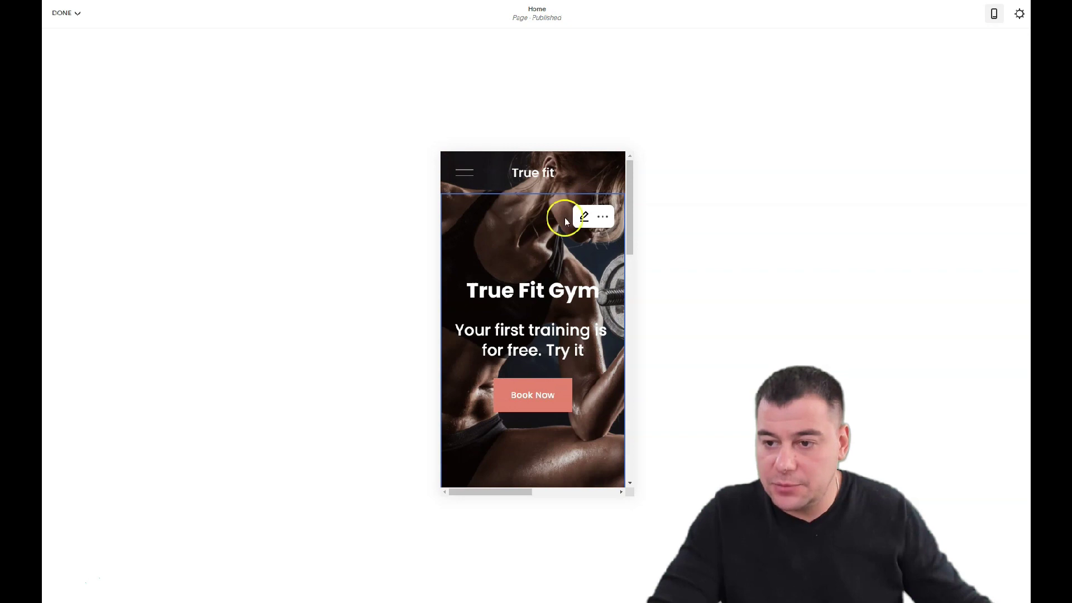
{"action": "left_click", "coordinate": [993, 13]}
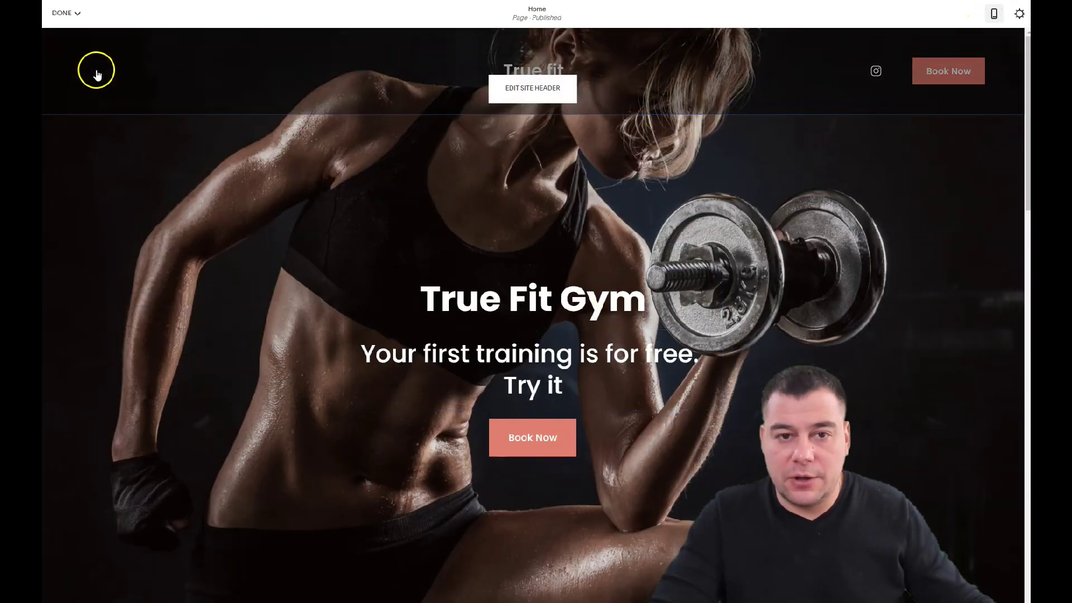
Save the Home page edits, leave the page editor and view the saved page.
{"action": "left_click", "coordinate": [64, 13]}
{"action": "left_click", "coordinate": [67, 33]}
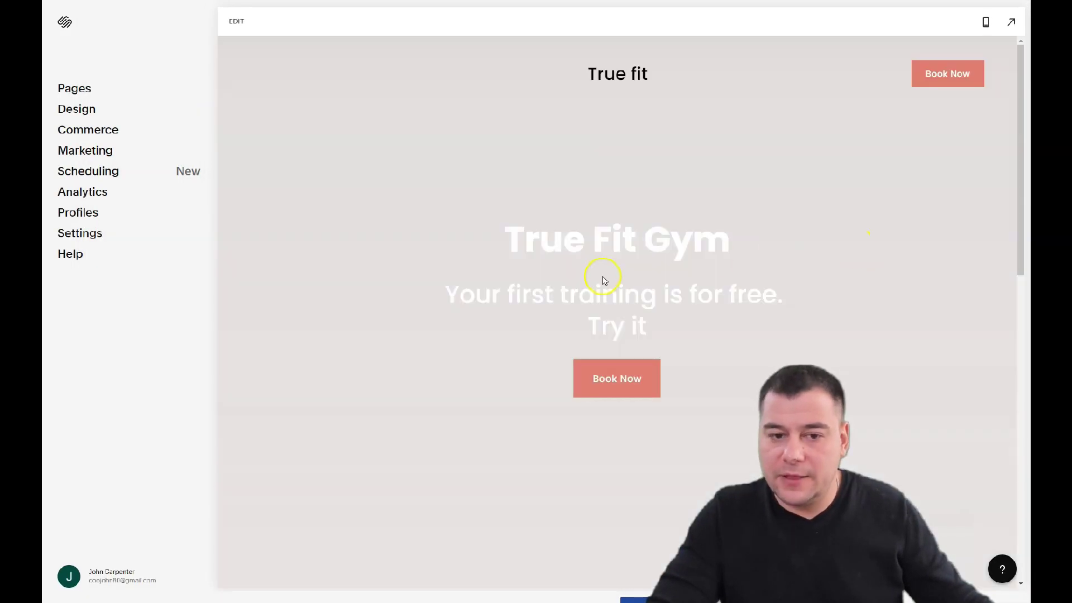
{"action": "scroll", "coordinate": [596, 369], "scroll_direction": "down", "scroll_amount": 5}
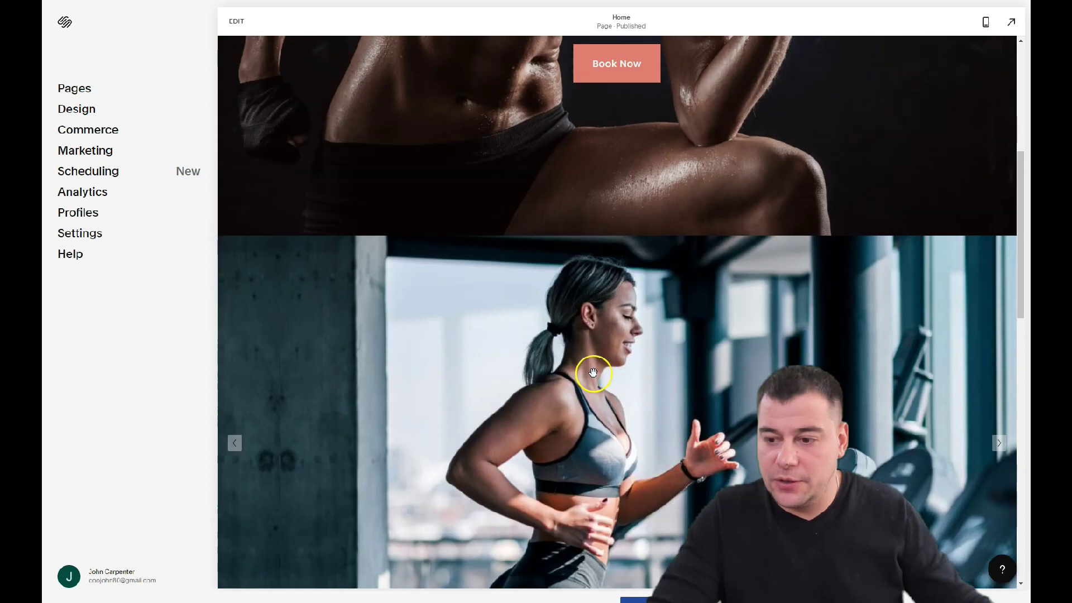
Switch the site's font pack to the sans-serif Eurostile Extended in the site-wide design settings.
{"action": "scroll", "coordinate": [593, 372], "scroll_direction": "down", "scroll_amount": 8}
{"action": "scroll", "coordinate": [592, 372], "scroll_direction": "up", "scroll_amount": 13}
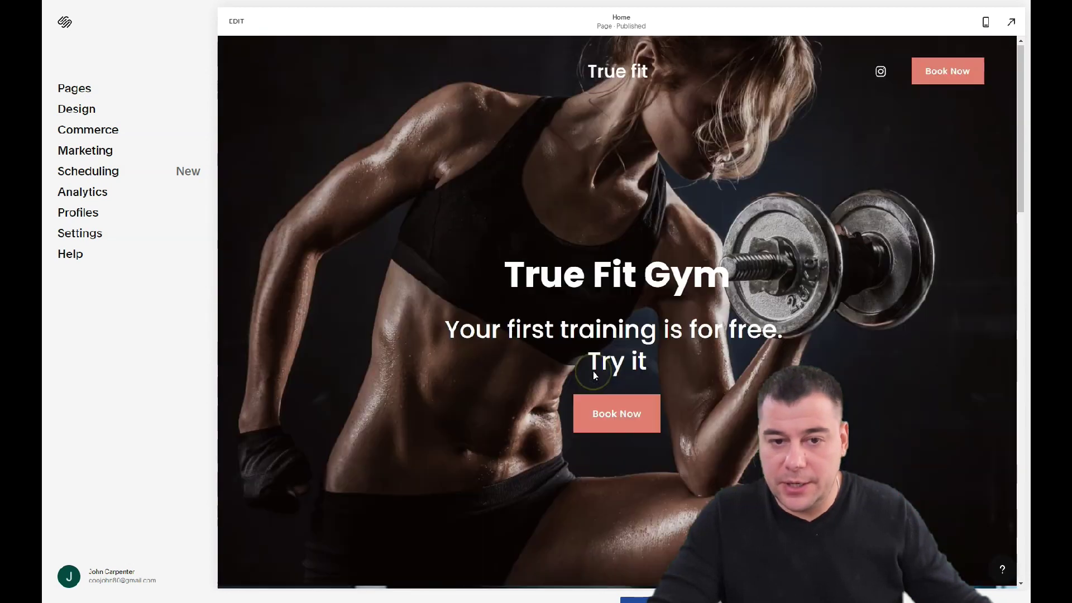
{"action": "left_click", "coordinate": [73, 111]}
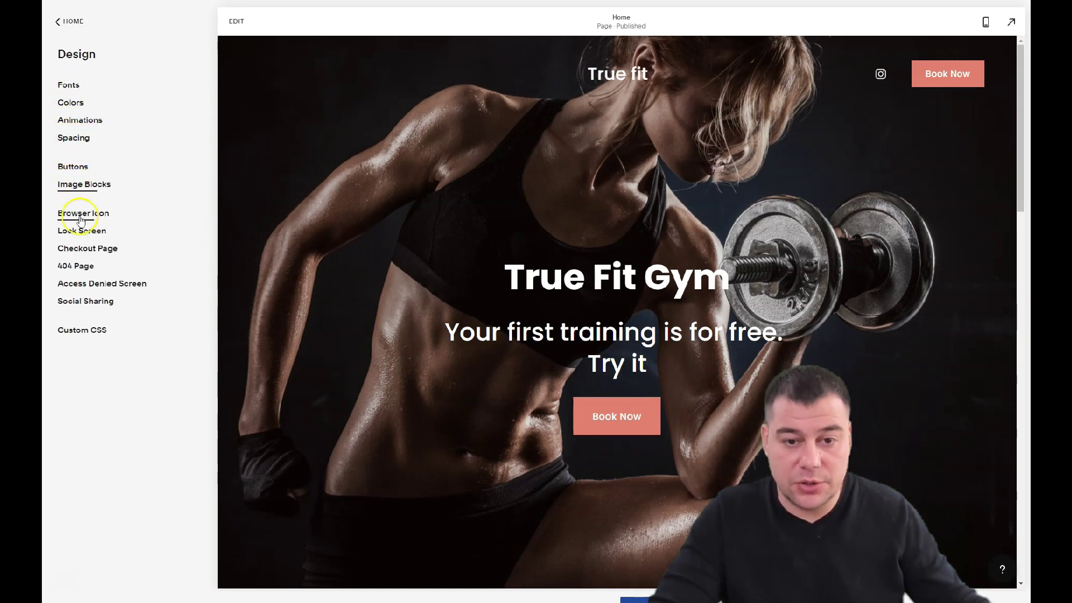
{"action": "left_click", "coordinate": [68, 86]}
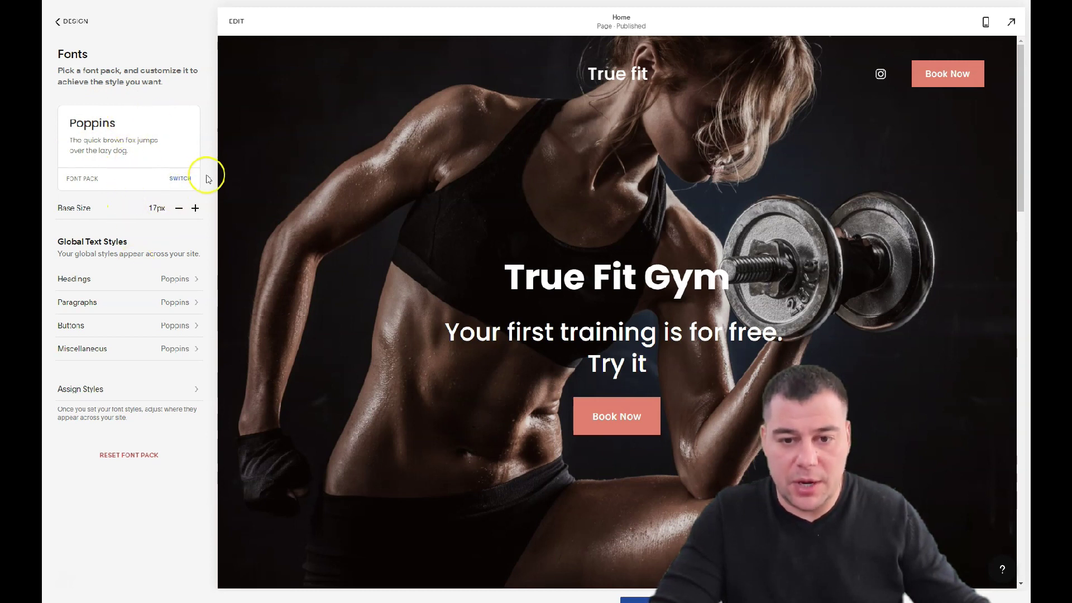
{"action": "left_click", "coordinate": [181, 180]}
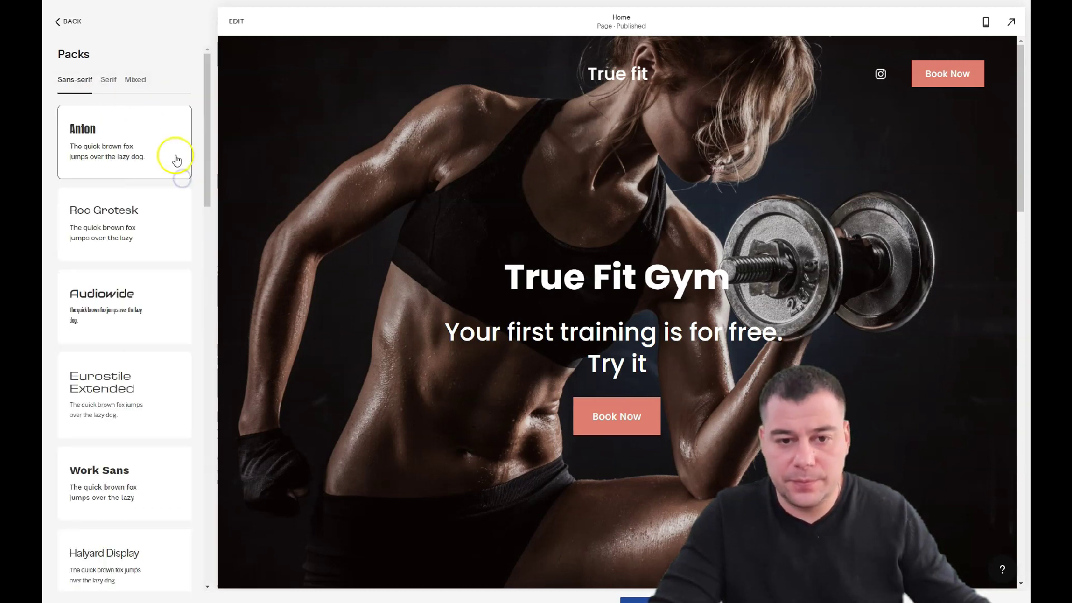
{"action": "left_click", "coordinate": [158, 220]}
{"action": "scroll", "coordinate": [153, 172], "scroll_direction": "down", "scroll_amount": 5}
{"action": "left_click", "coordinate": [153, 171]}
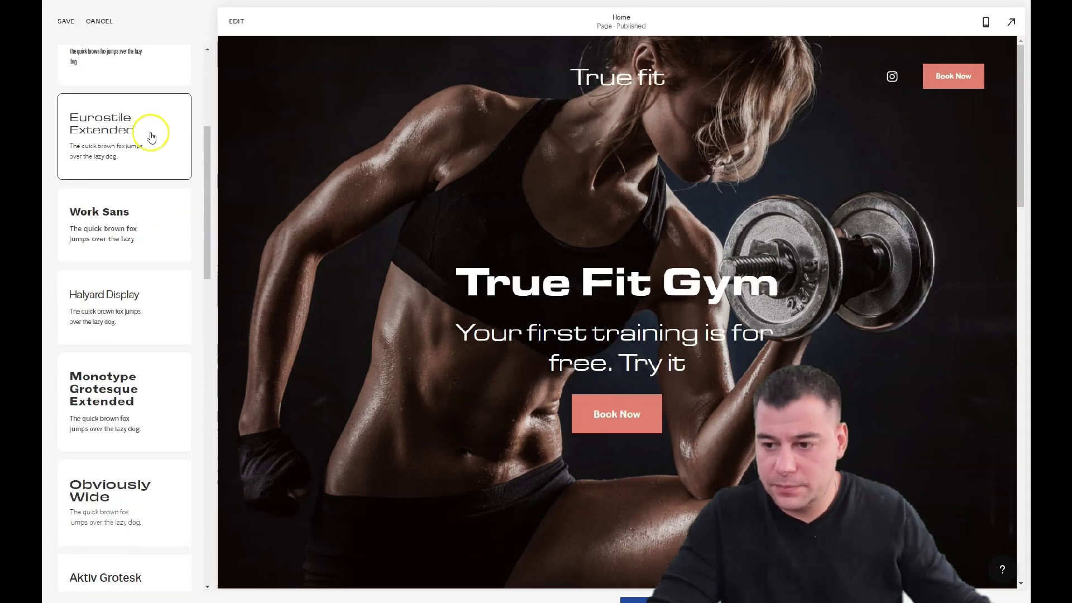
Check the Home page down to the footer in the new font pack, and save the font change.
{"action": "scroll", "coordinate": [491, 262], "scroll_direction": "down", "scroll_amount": 3}
{"action": "scroll", "coordinate": [490, 264], "scroll_direction": "down", "scroll_amount": 10}
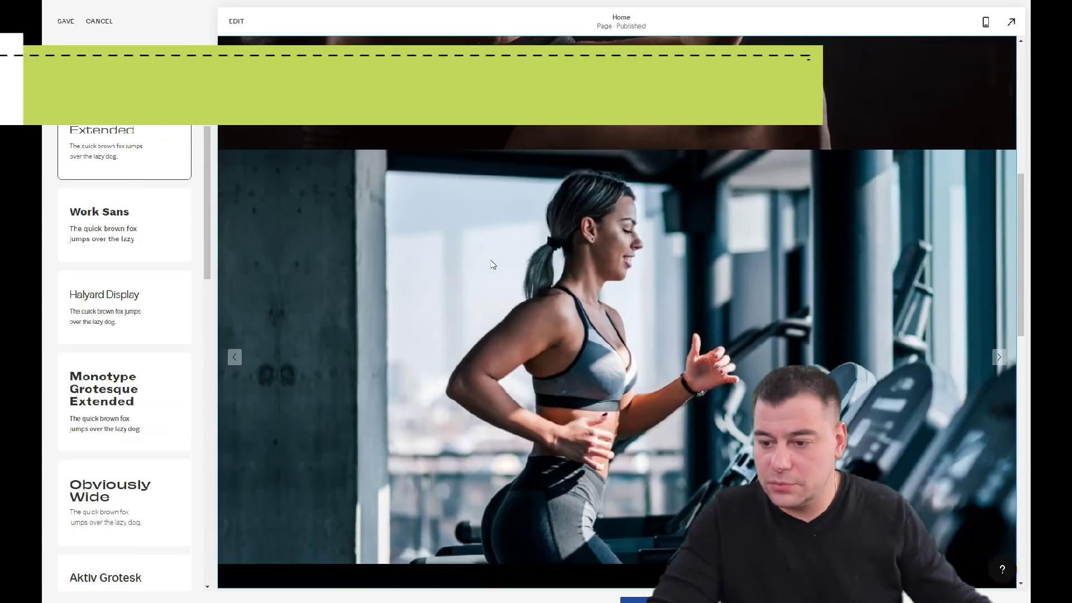
{"action": "scroll", "coordinate": [492, 265], "scroll_direction": "down", "scroll_amount": 4}
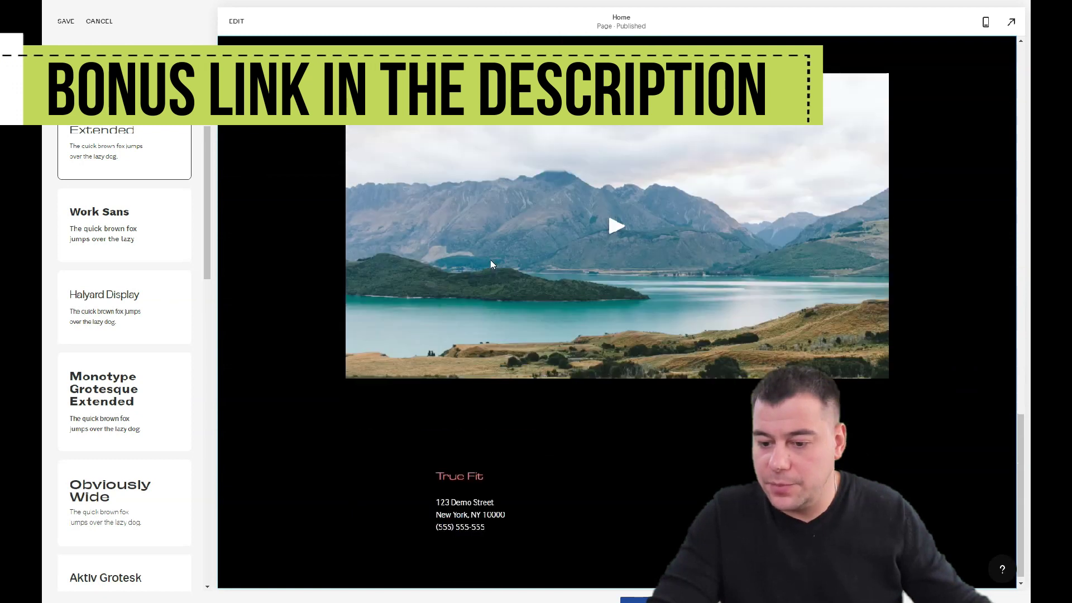
{"action": "scroll", "coordinate": [491, 260], "scroll_direction": "up", "scroll_amount": 15}
{"action": "scroll", "coordinate": [491, 263], "scroll_direction": "up", "scroll_amount": 2}
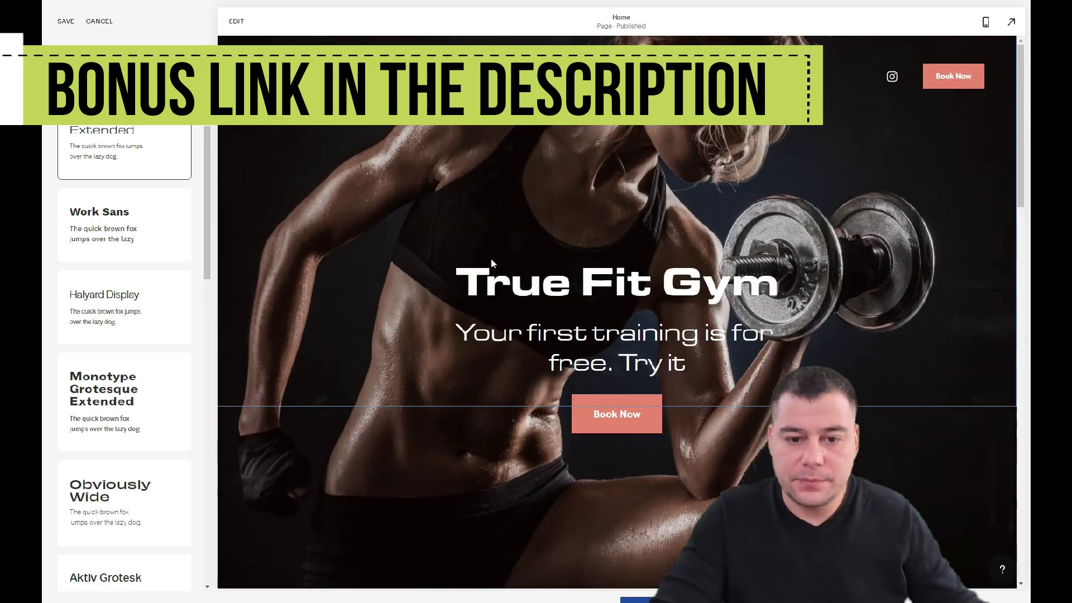
{"action": "left_click", "coordinate": [98, 22]}
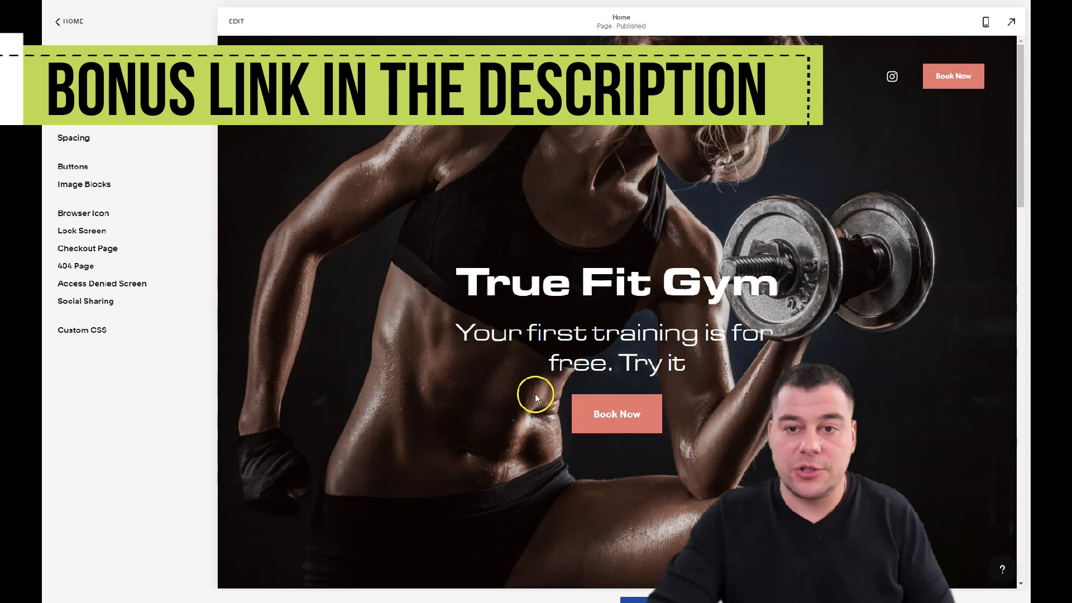
Look over the restyled Home page from the hero section down through the gallery once more.
{"action": "scroll", "coordinate": [586, 268], "scroll_direction": "down", "scroll_amount": 4}
{"action": "scroll", "coordinate": [597, 305], "scroll_direction": "down", "scroll_amount": 4}
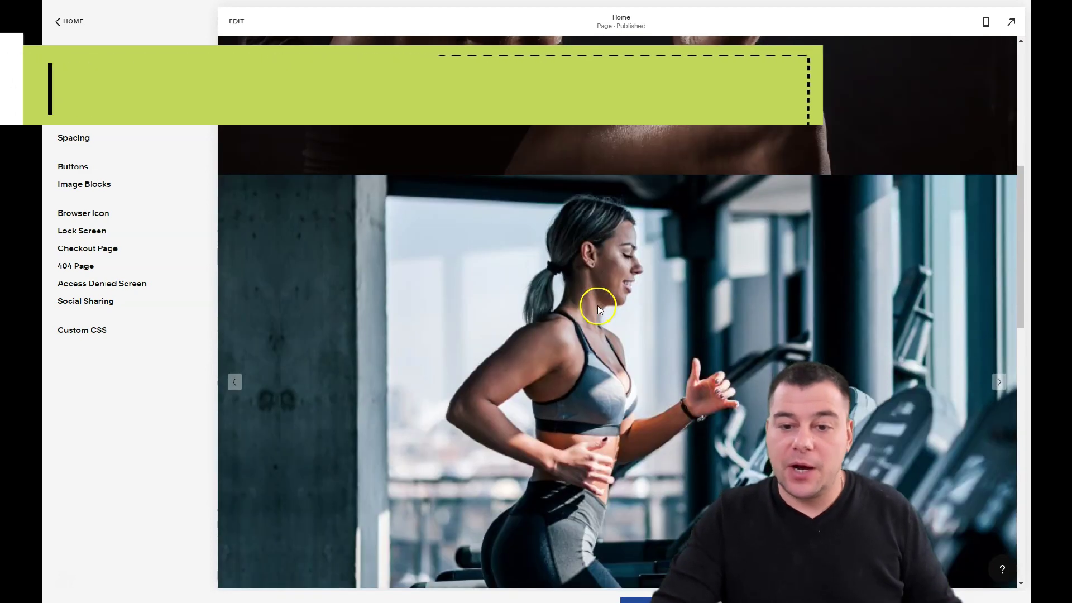
{"action": "scroll", "coordinate": [597, 304], "scroll_direction": "down", "scroll_amount": 3}
{"action": "scroll", "coordinate": [597, 304], "scroll_direction": "up", "scroll_amount": 5}
{"action": "scroll", "coordinate": [598, 304], "scroll_direction": "up", "scroll_amount": 6}
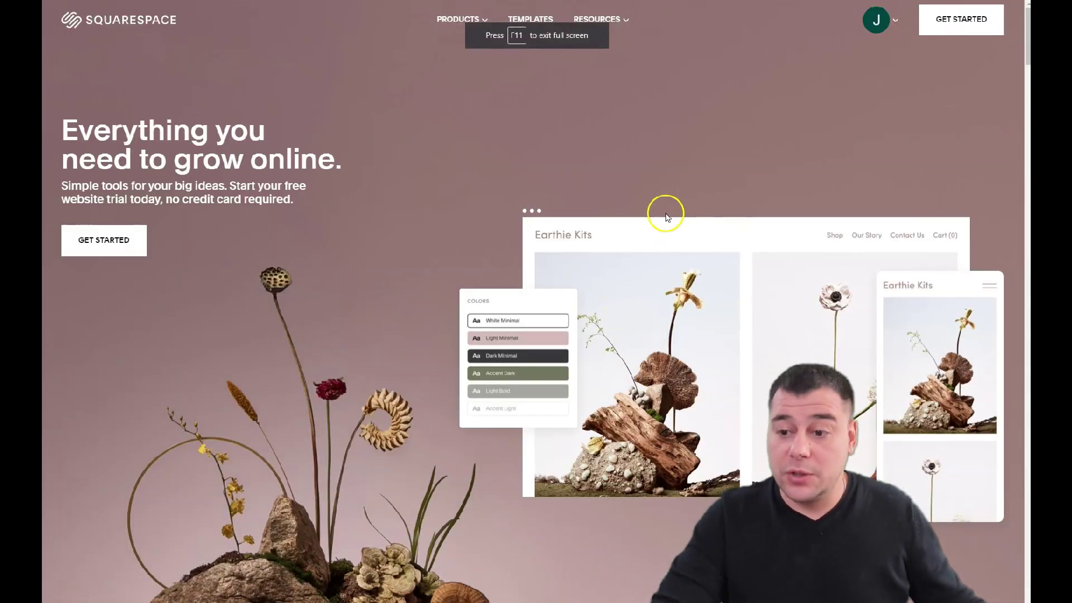
Look through Squarespace's public homepage down to the section on marketing a business, and return to its beginning.
{"action": "scroll", "coordinate": [679, 220], "scroll_direction": "down", "scroll_amount": 15}
{"action": "scroll", "coordinate": [680, 226], "scroll_direction": "down", "scroll_amount": 15}
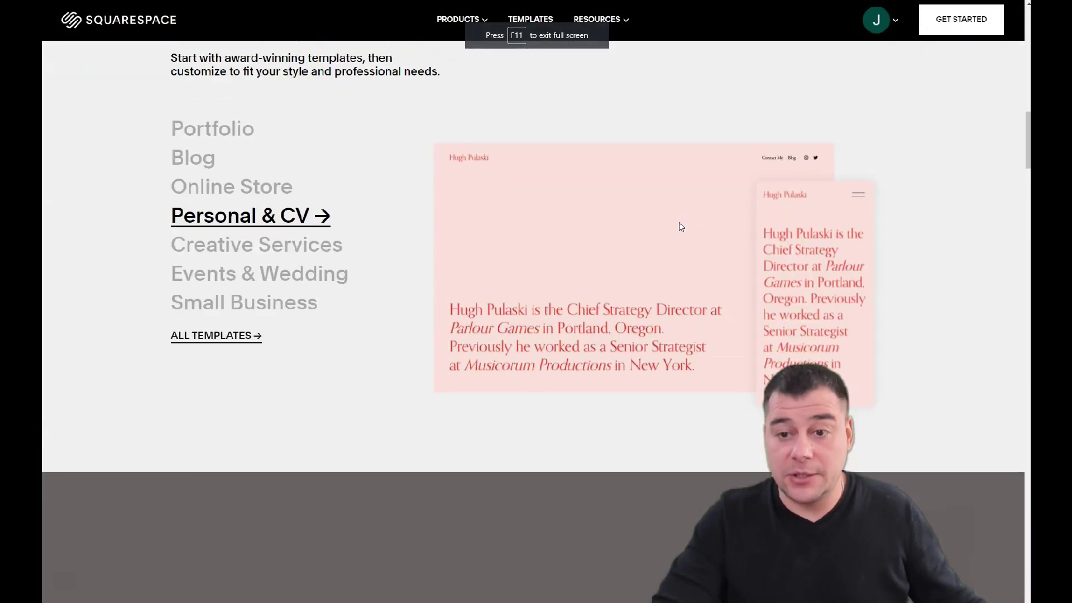
{"action": "scroll", "coordinate": [680, 225], "scroll_direction": "down", "scroll_amount": 15}
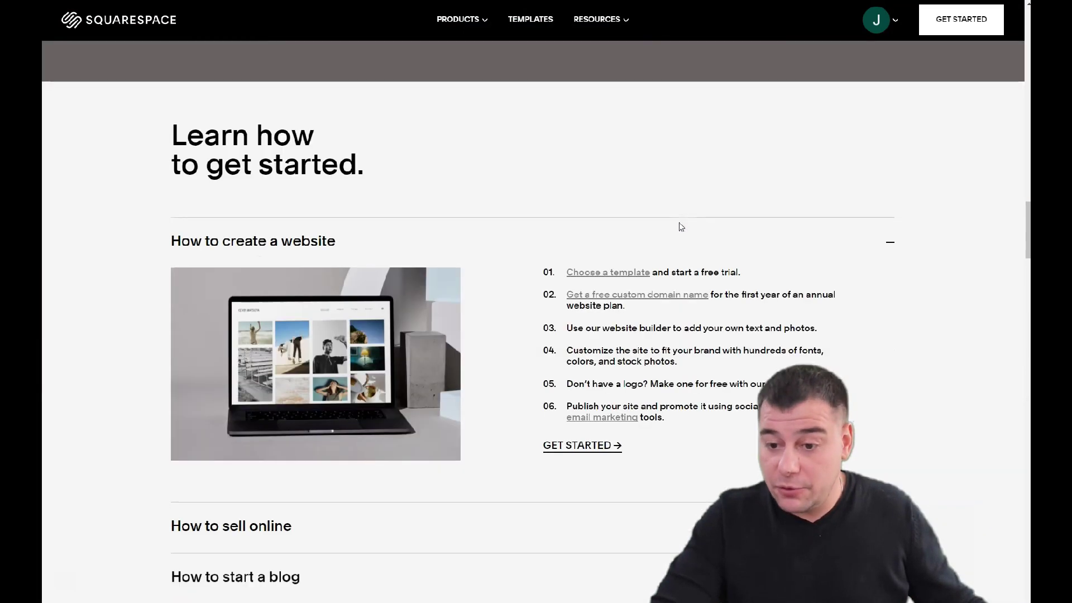
{"action": "scroll", "coordinate": [680, 225], "scroll_direction": "down", "scroll_amount": 14}
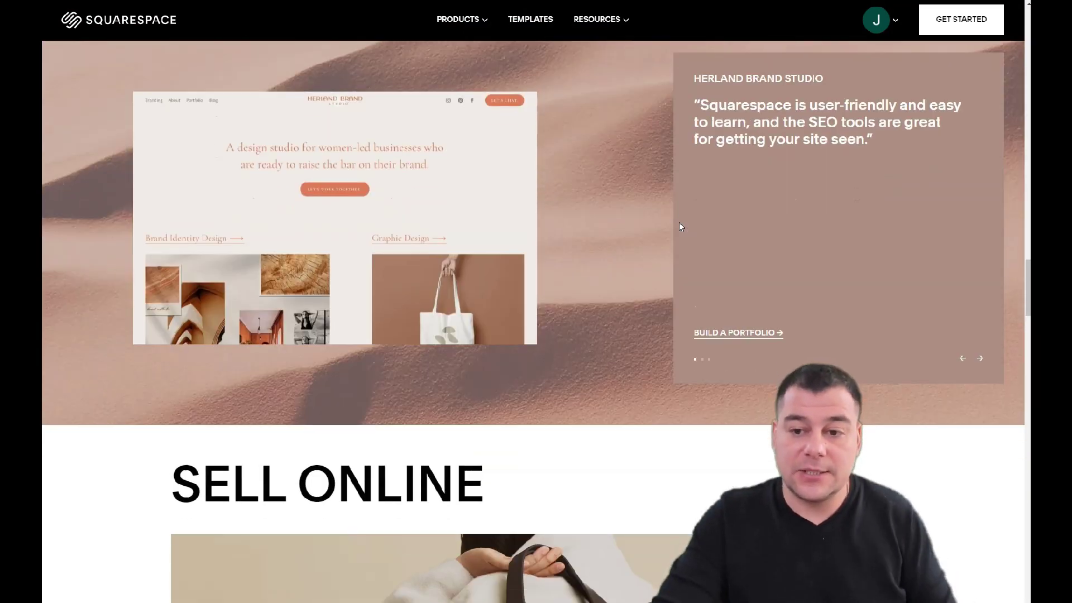
{"action": "scroll", "coordinate": [598, 163], "scroll_direction": "down", "scroll_amount": 6}
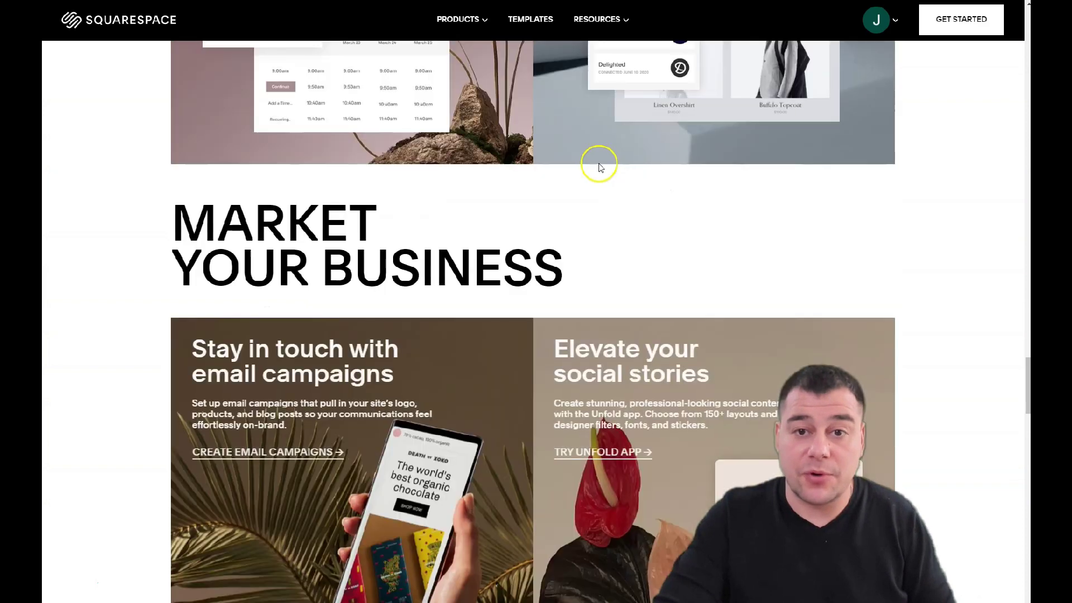
{"action": "scroll", "coordinate": [600, 164], "scroll_direction": "up", "scroll_amount": 12}
{"action": "scroll", "coordinate": [602, 164], "scroll_direction": "up", "scroll_amount": 18}
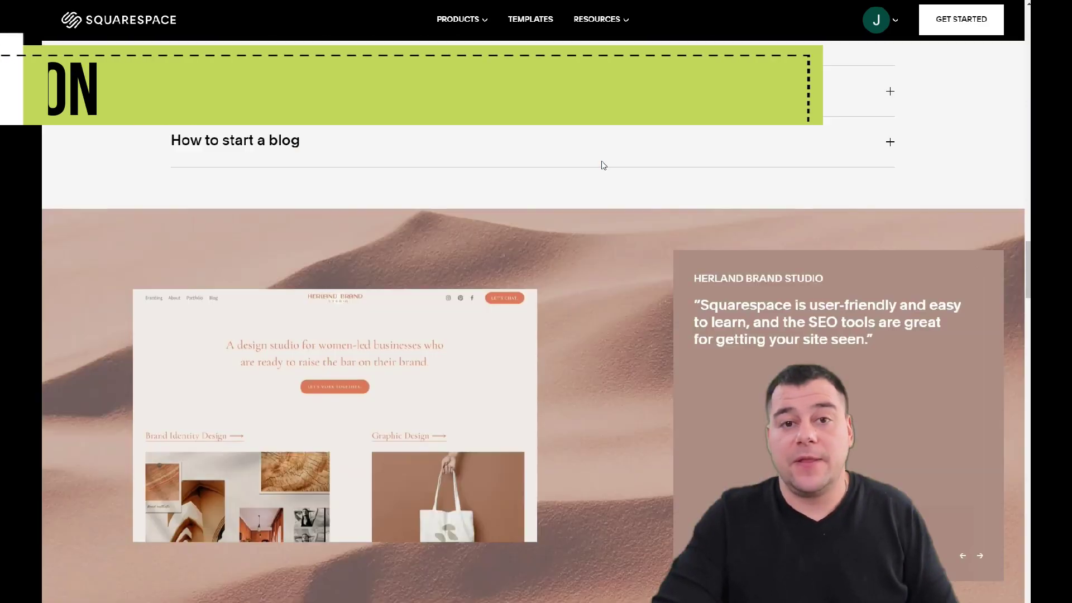
{"action": "scroll", "coordinate": [619, 163], "scroll_direction": "up", "scroll_amount": 15}
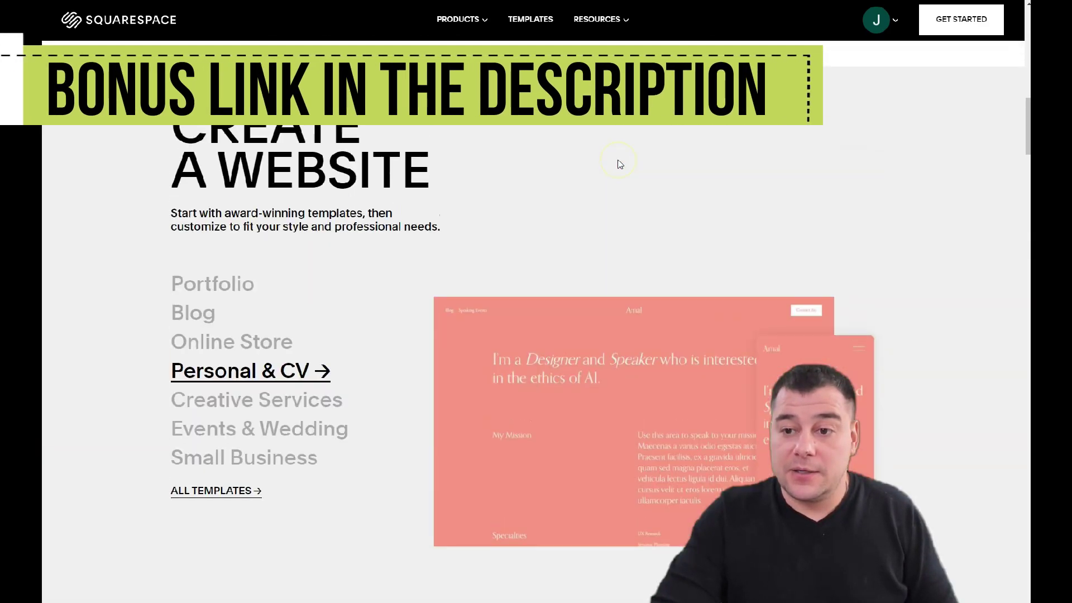
{"action": "scroll", "coordinate": [618, 163], "scroll_direction": "up", "scroll_amount": 5}
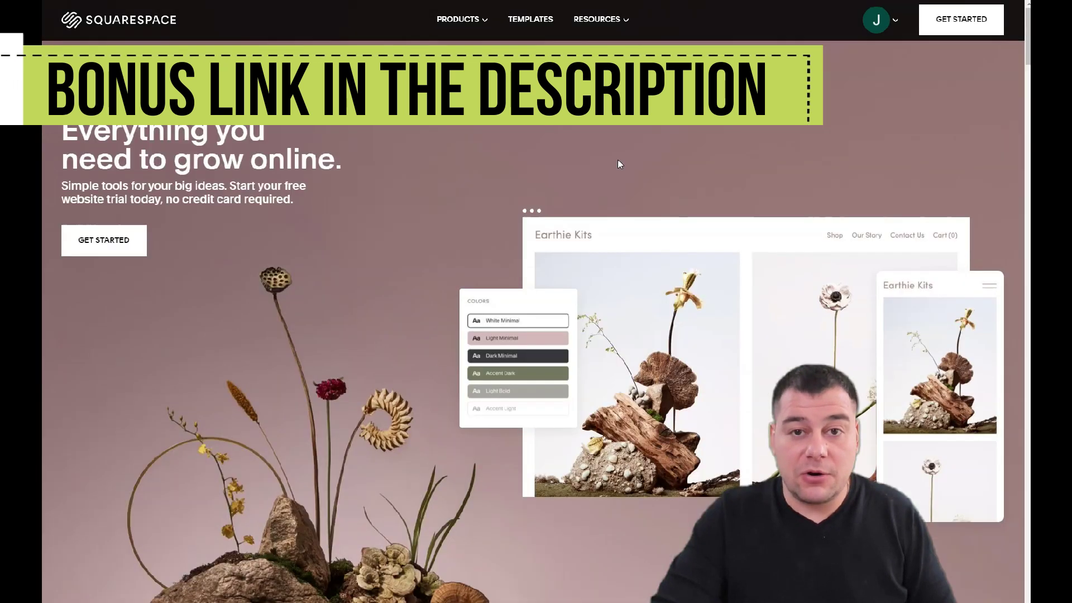